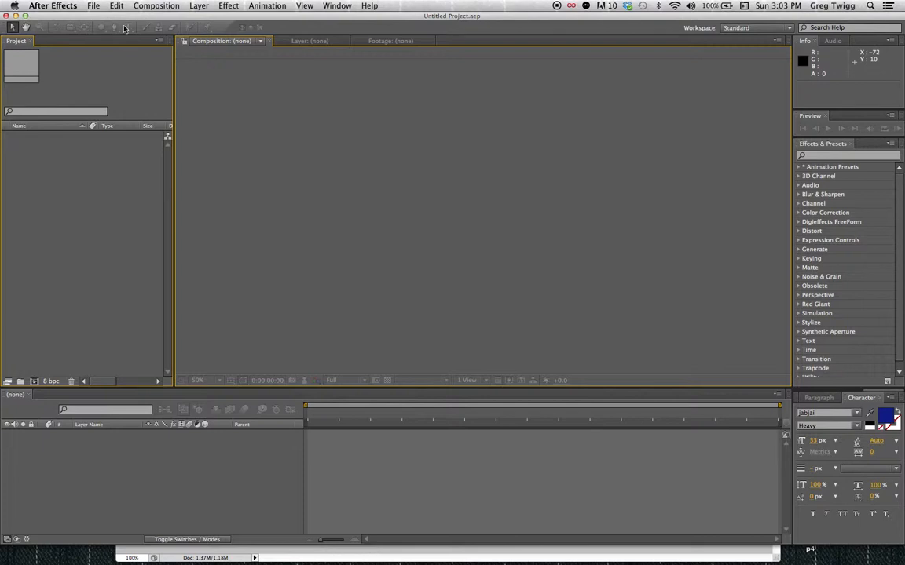
# Choose YETI.psd from the CONTENT folder for import as Footage
pyautogui.doubleClick(104, 166)
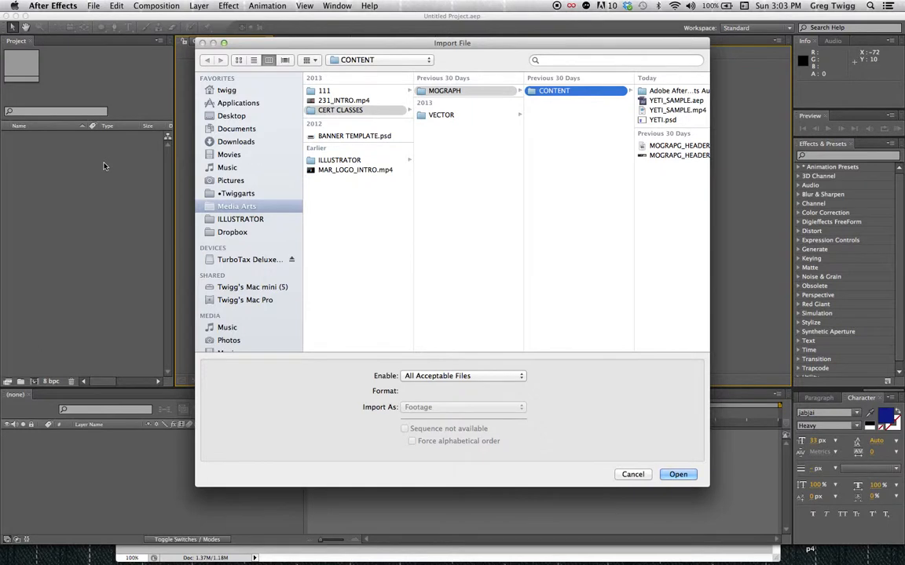
pyautogui.click(644, 119)
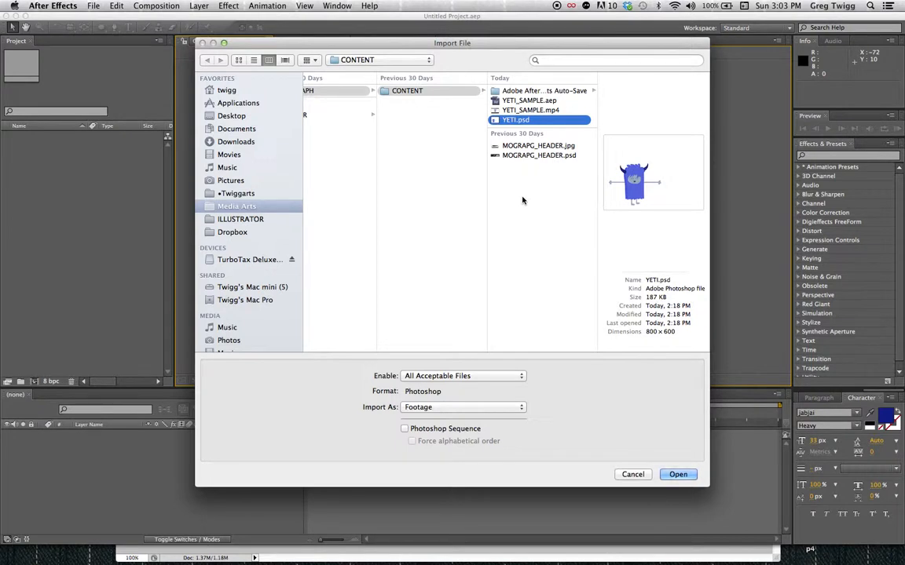
pyautogui.click(454, 409)
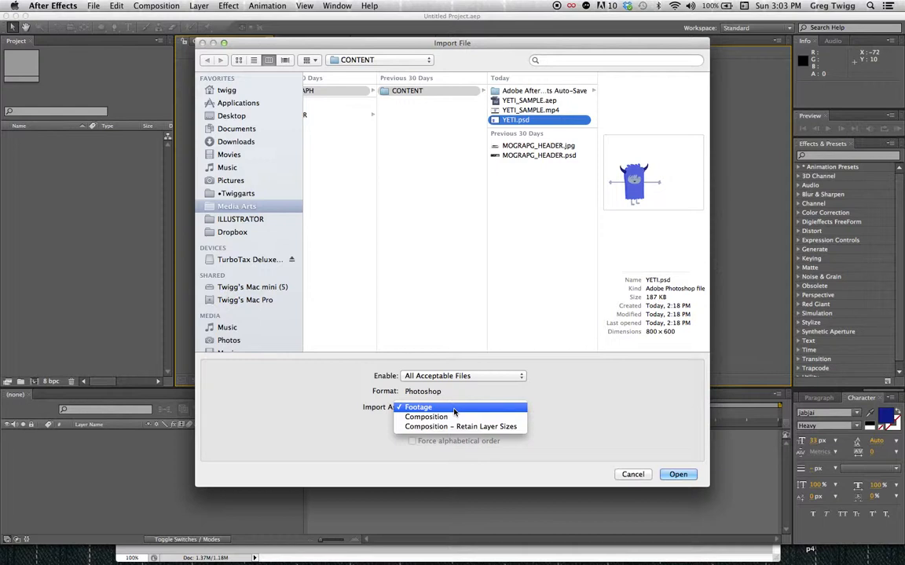
pyautogui.click(454, 409)
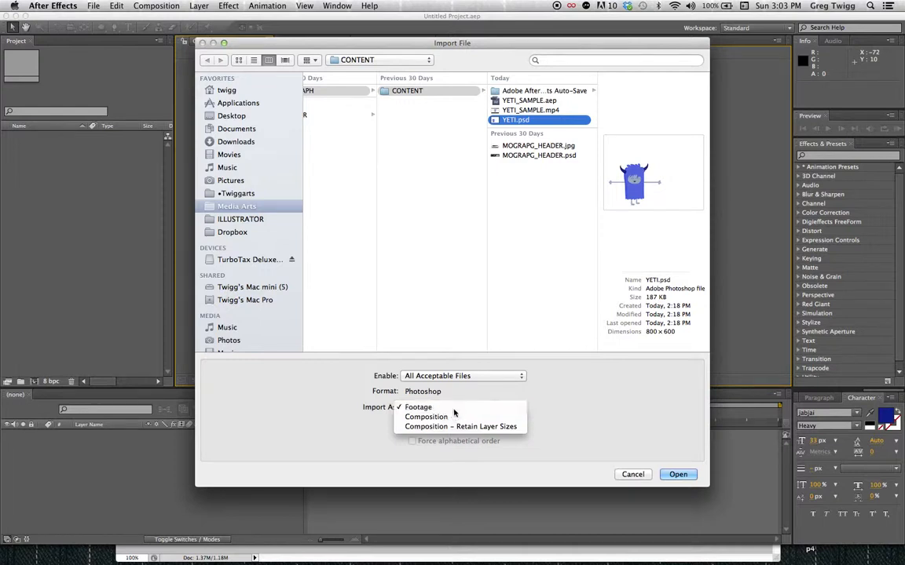
pyautogui.click(677, 472)
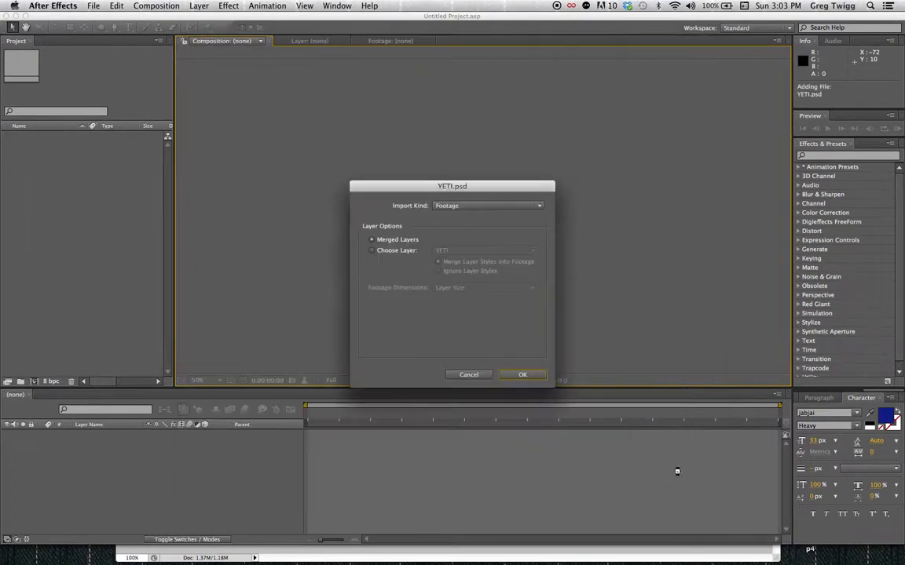
# Import only the YETI layer as footage, with layer styles merged and footage dimensions set to Layer Size
pyautogui.click(468, 208)
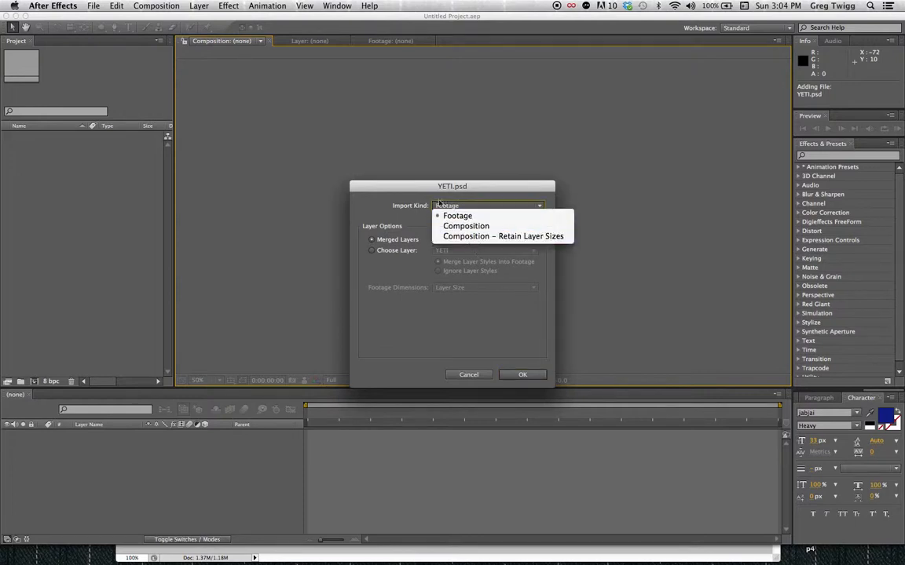
pyautogui.click(400, 214)
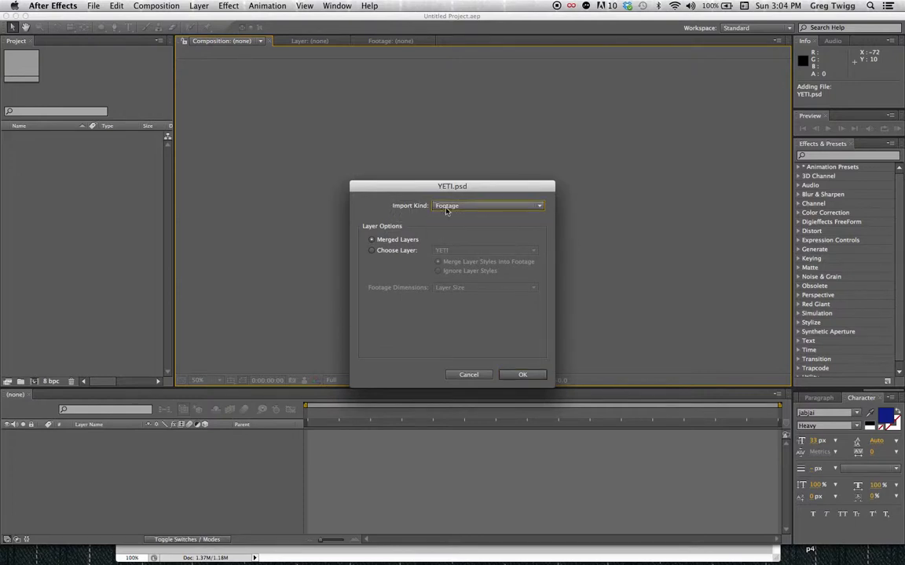
pyautogui.click(373, 250)
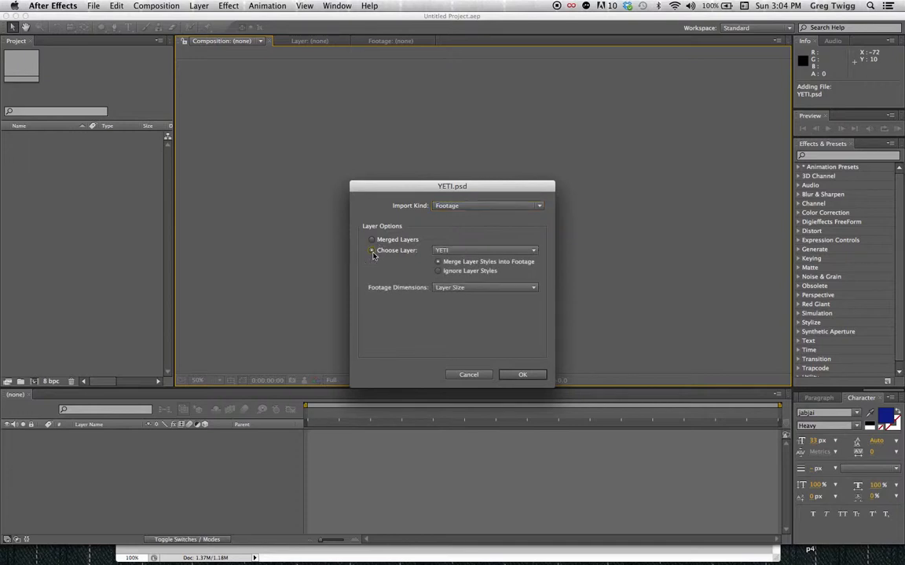
pyautogui.click(463, 254)
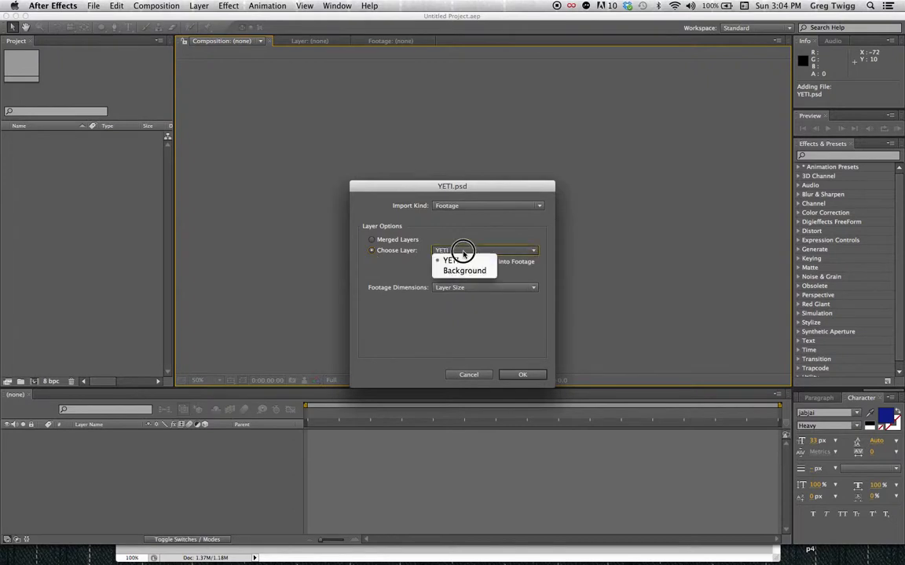
pyautogui.click(470, 241)
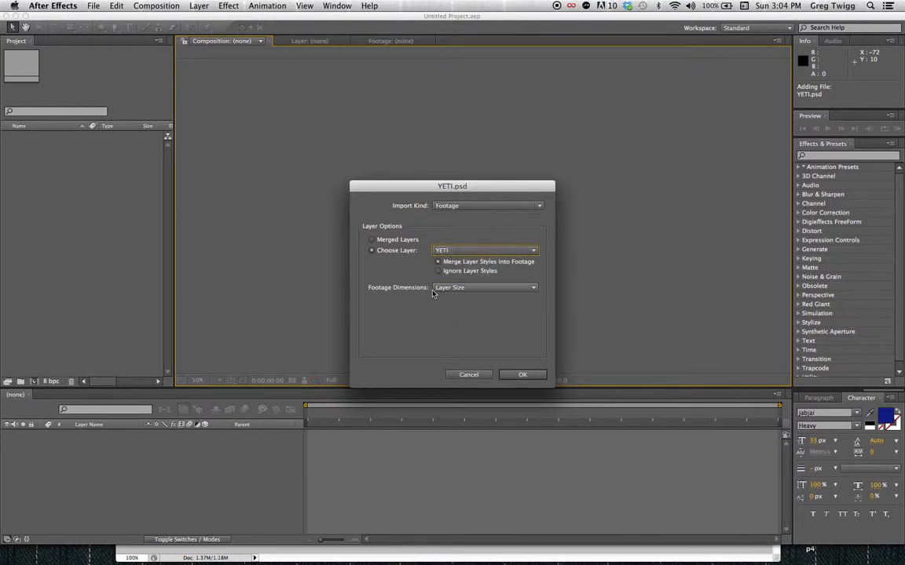
pyautogui.click(466, 291)
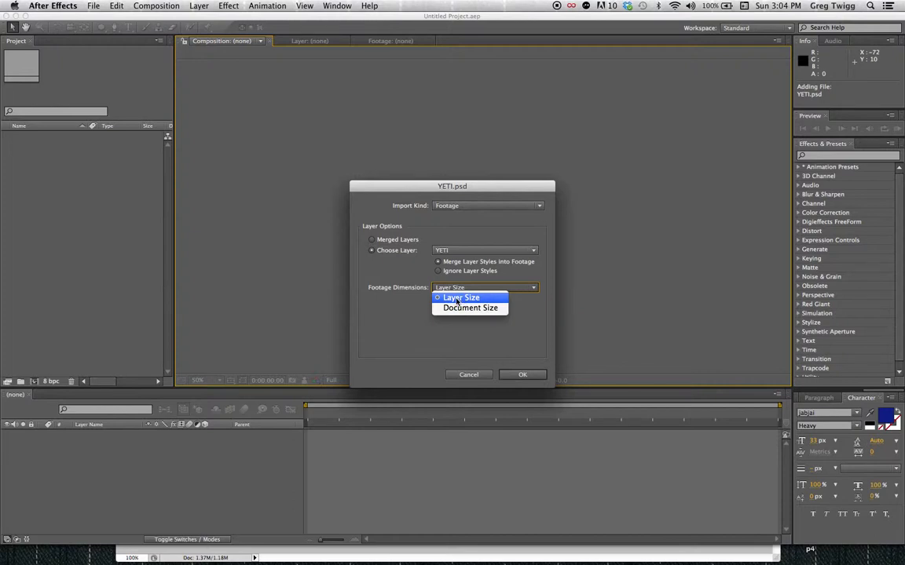
pyautogui.click(456, 299)
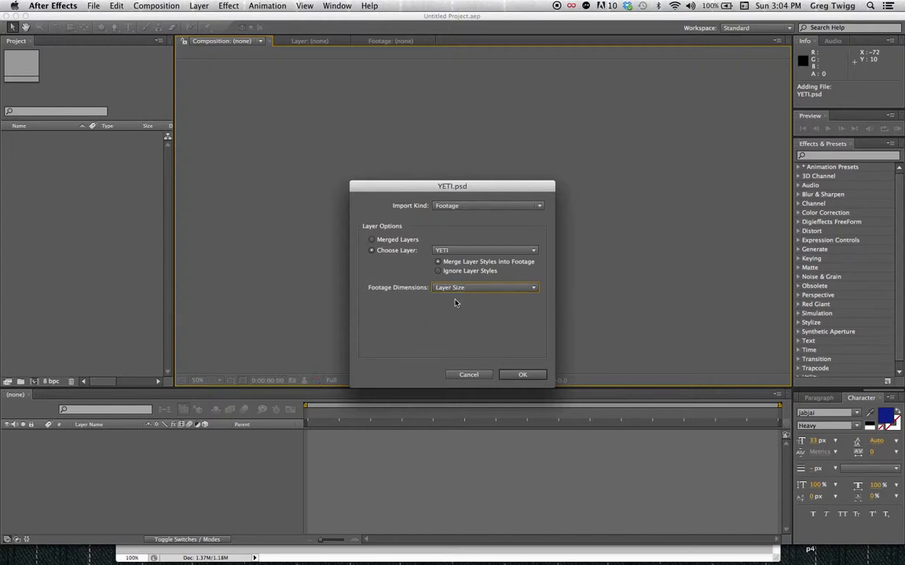
pyautogui.click(522, 375)
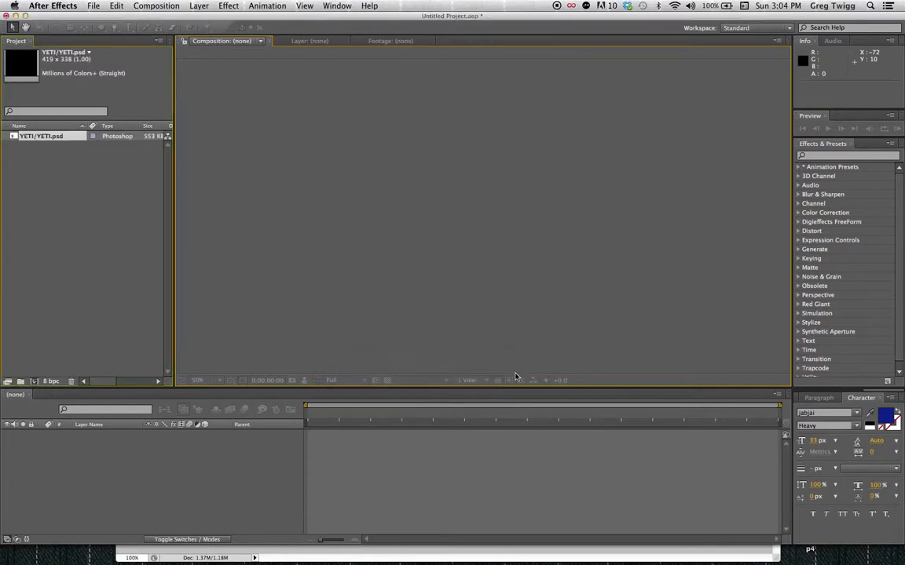
pyautogui.click(19, 145)
pyautogui.click(13, 137)
pyautogui.click(25, 158)
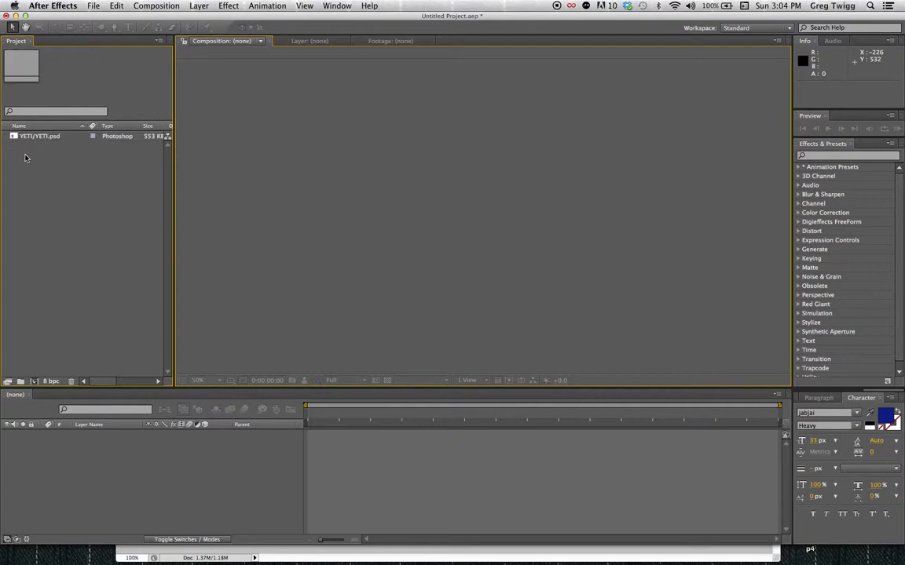
# Create a composition named YETI BASE with the NTSC D1 Widescreen Square Pixel preset and a five-second duration
pyautogui.click(34, 383)
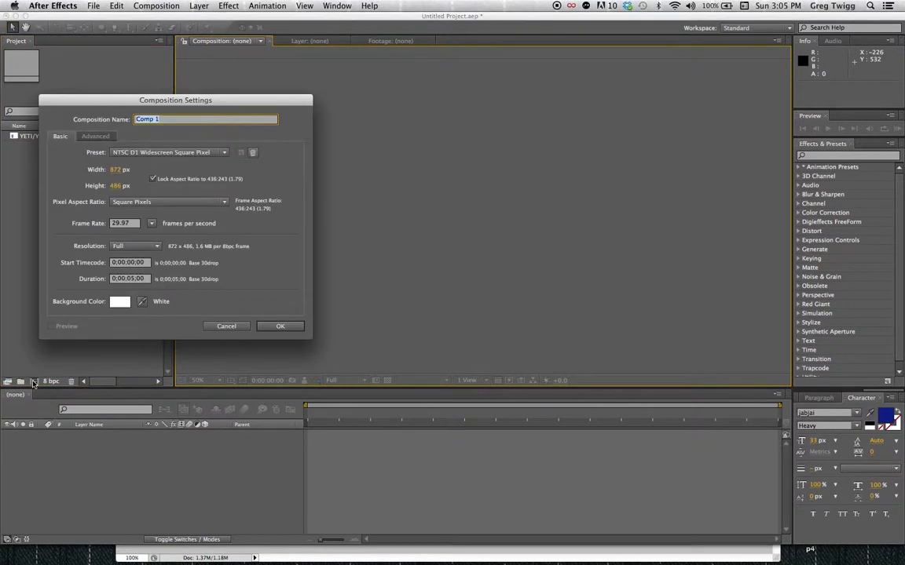
pyautogui.write('YETU')
pyautogui.press('BackSpace')
pyautogui.write('I BASE')
pyautogui.click(149, 154)
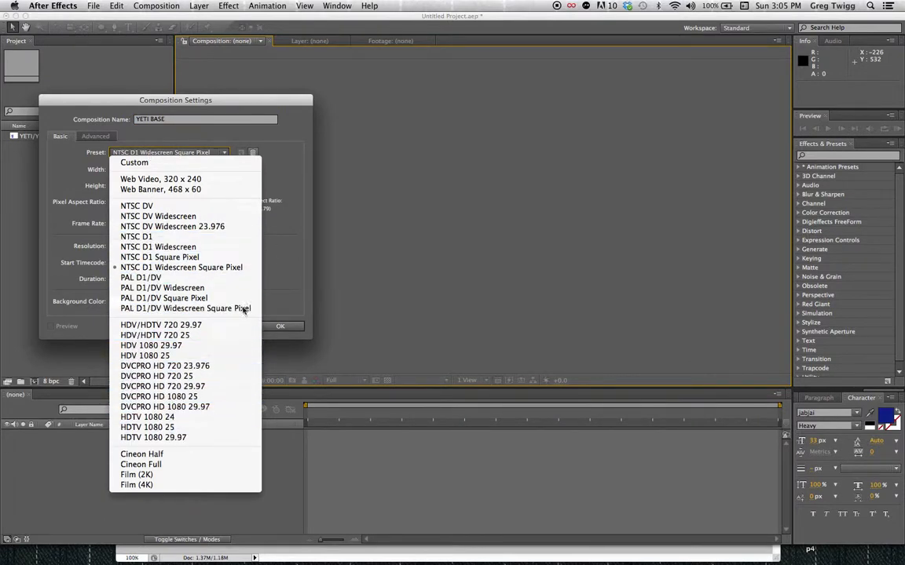
pyautogui.click(287, 244)
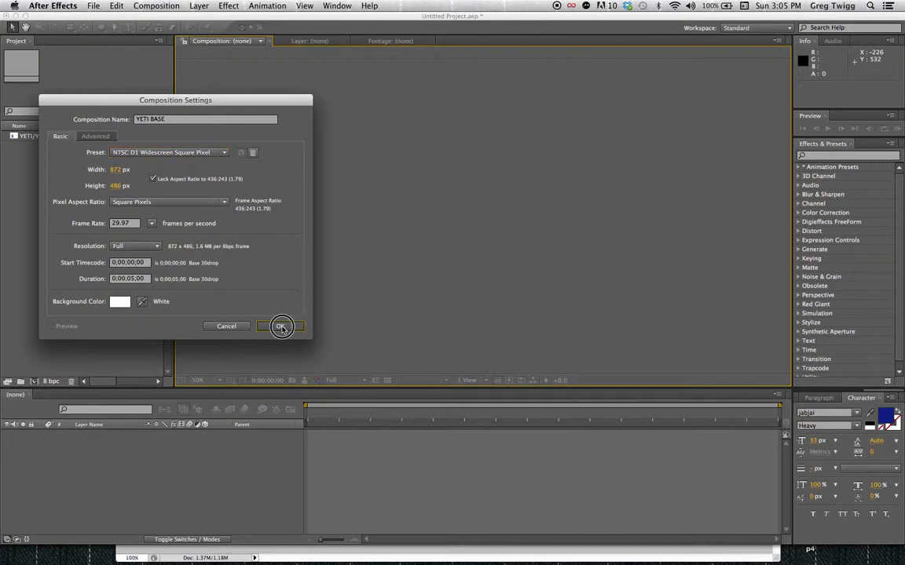
pyautogui.click(281, 327)
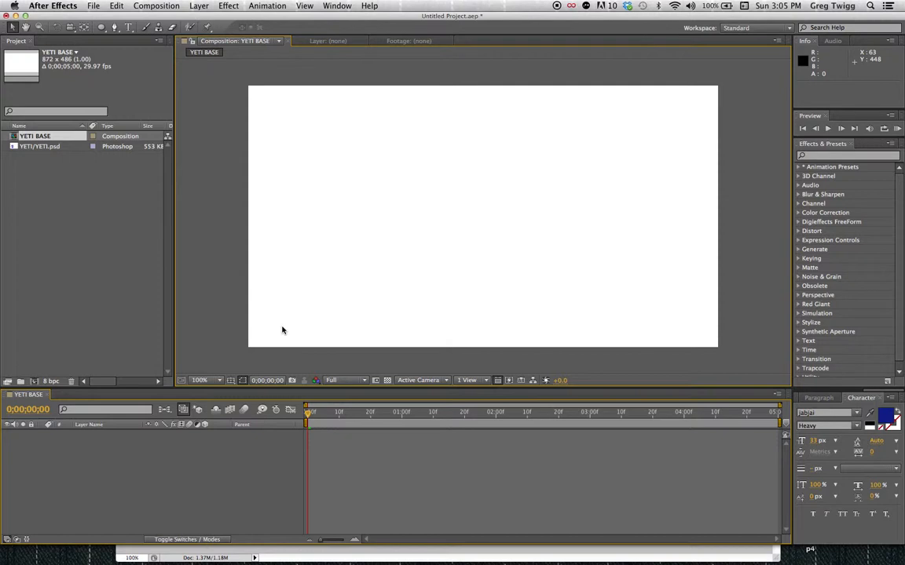
# Add YETI/YETI.psd to the YETI BASE timeline, scaled to 80% and lowered to position 436, 298
pyautogui.click(14, 148)
pyautogui.moveTo(14, 148); pyautogui.dragTo(58, 456)
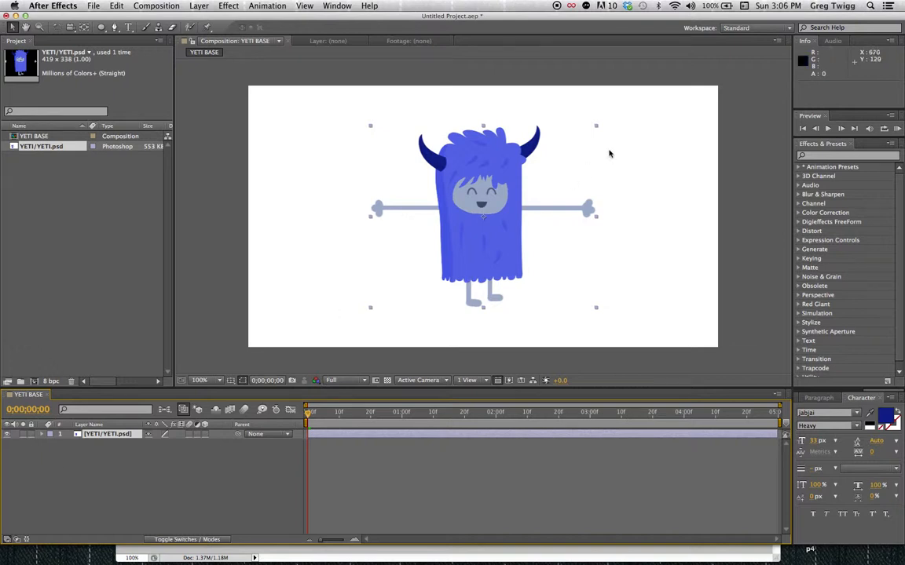
pyautogui.moveTo(596, 129); pyautogui.dragTo(582, 147)
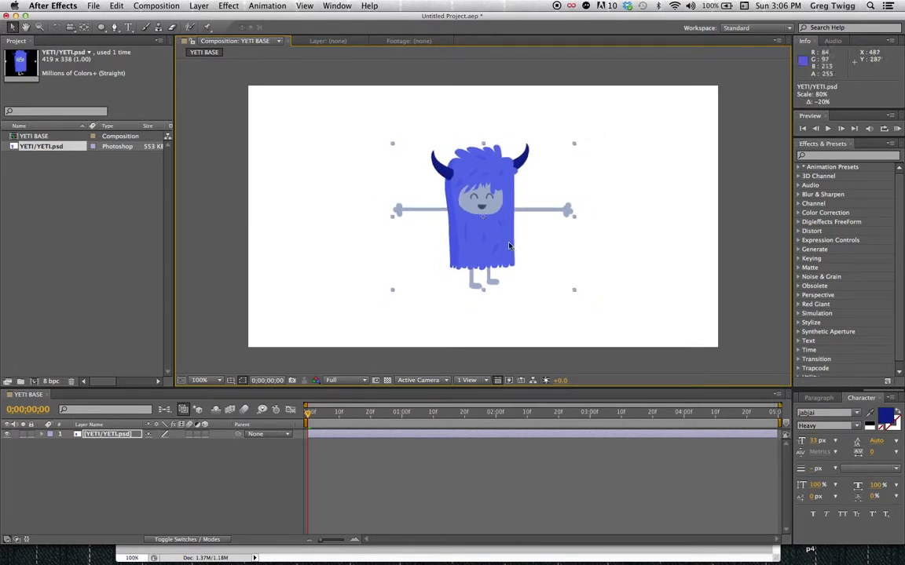
pyautogui.moveTo(491, 252); pyautogui.dragTo(492, 279)
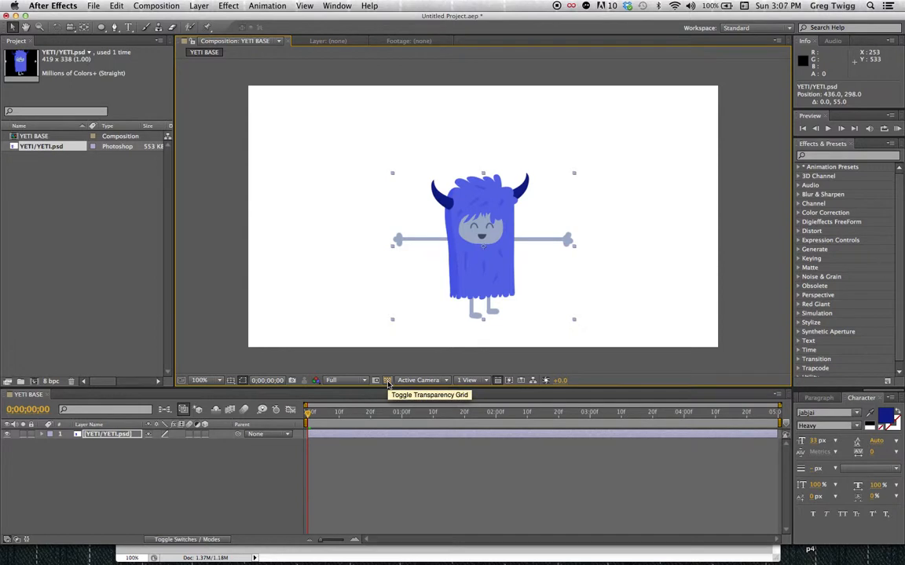
# Check the transparency around the yeti by showing the transparency grid and hiding it again
pyautogui.click(387, 381)
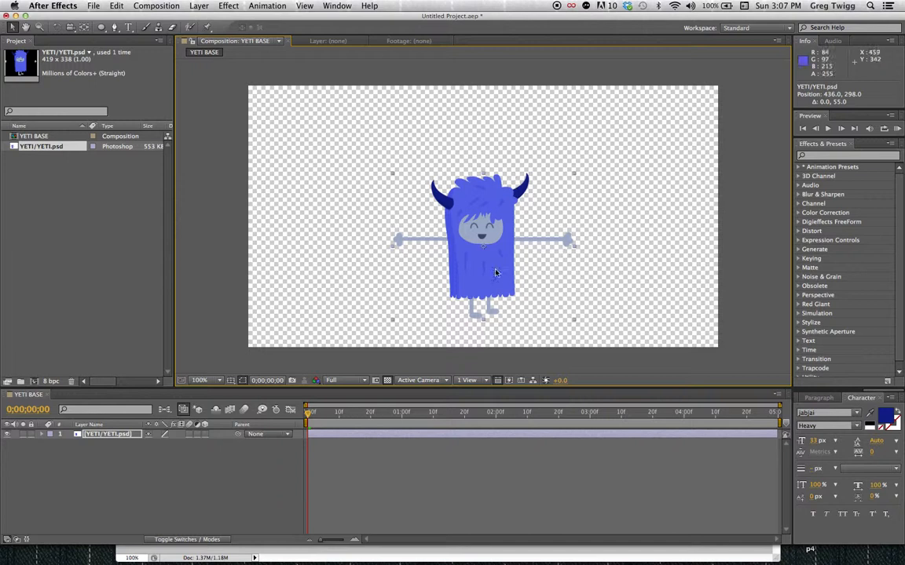
pyautogui.click(386, 380)
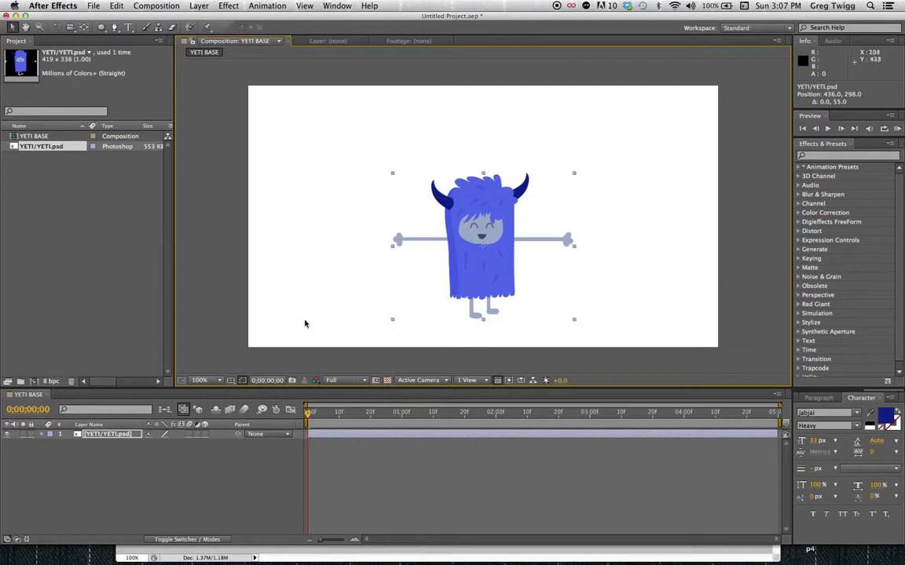
# Place Puppet pins on the yeti's forehead, on its chest, at the bottom of its body and on both hands
pyautogui.click(208, 29)
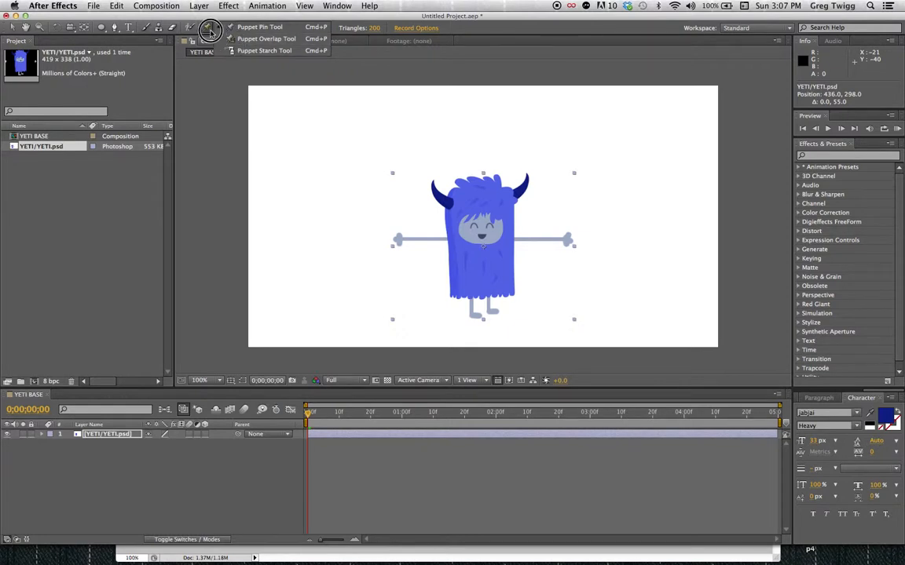
pyautogui.click(245, 28)
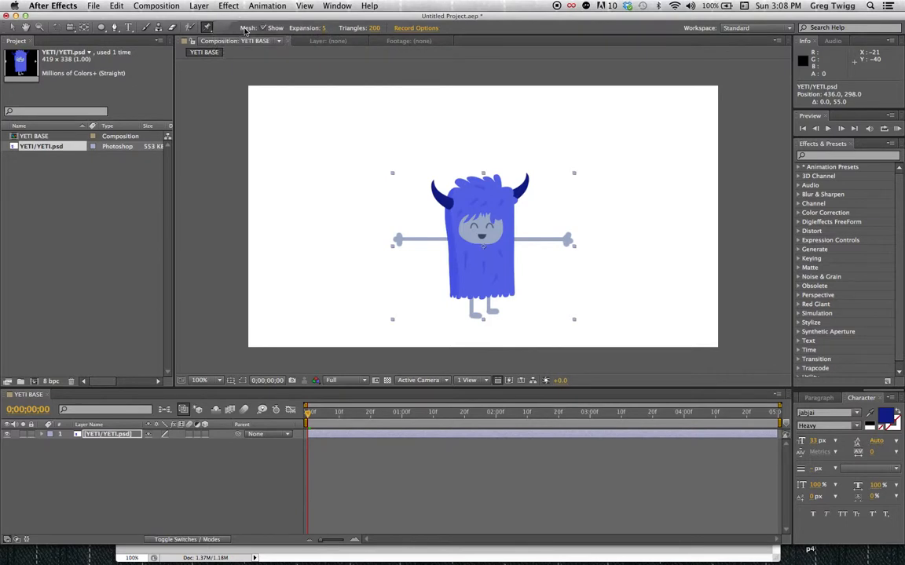
pyautogui.click(480, 197)
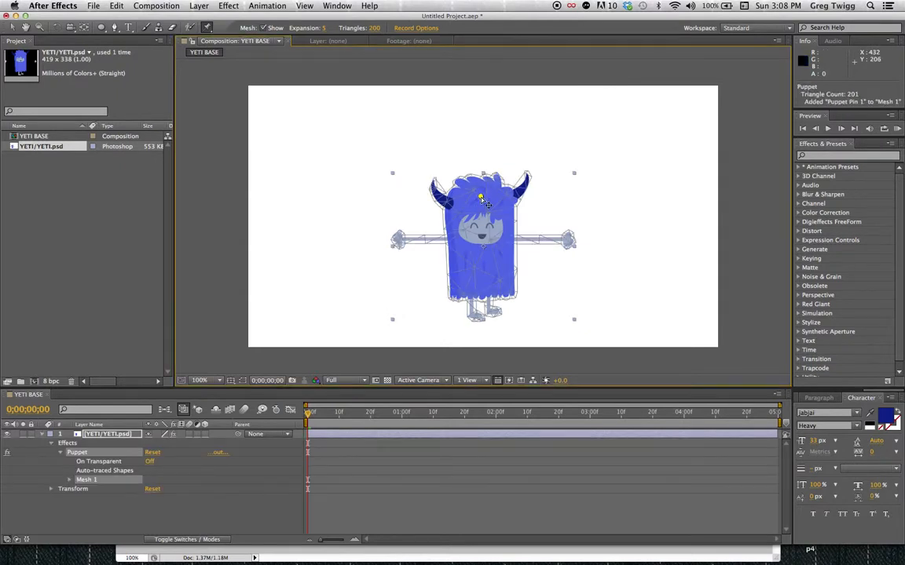
pyautogui.click(482, 250)
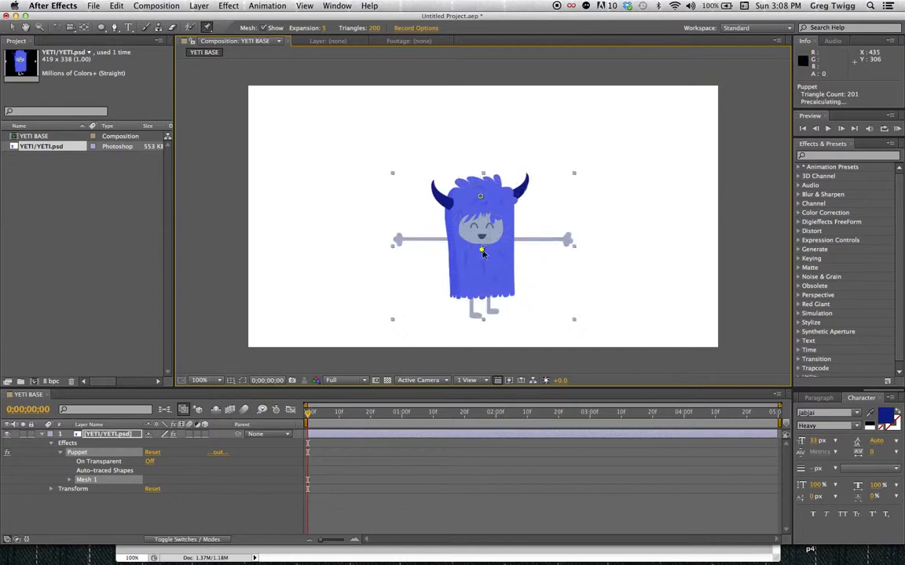
pyautogui.click(481, 295)
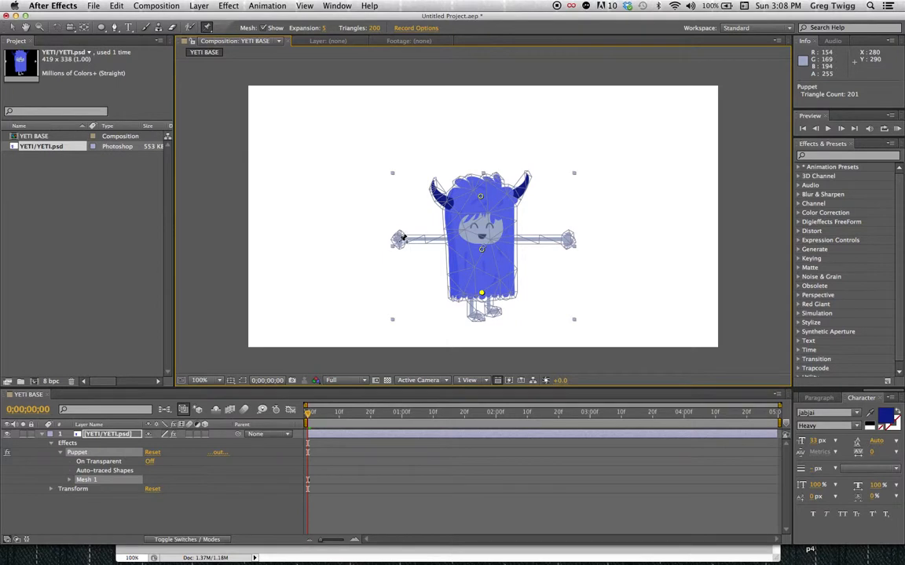
pyautogui.click(399, 238)
pyautogui.click(568, 239)
# Compare the yeti with and without the puppet mesh displayed, leaving the mesh shown
pyautogui.click(263, 28)
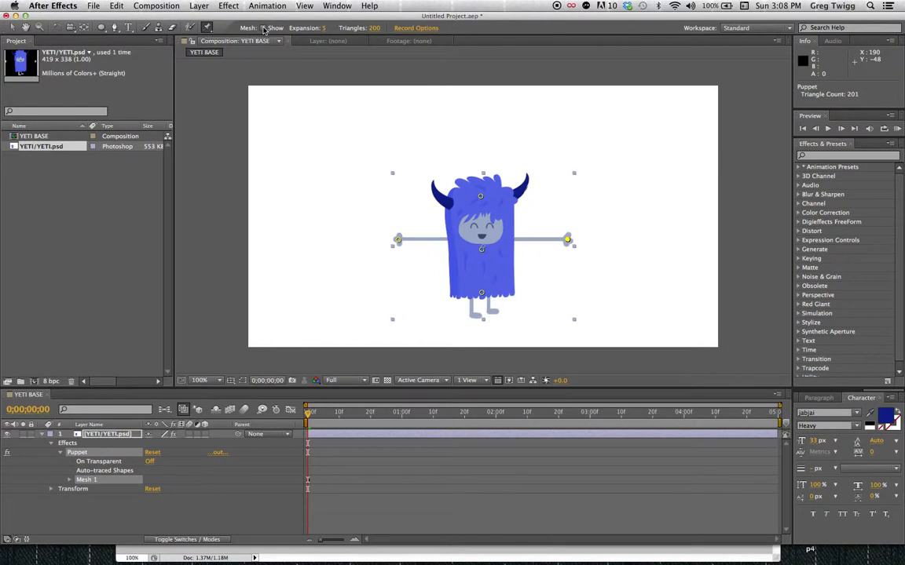
pyautogui.click(264, 29)
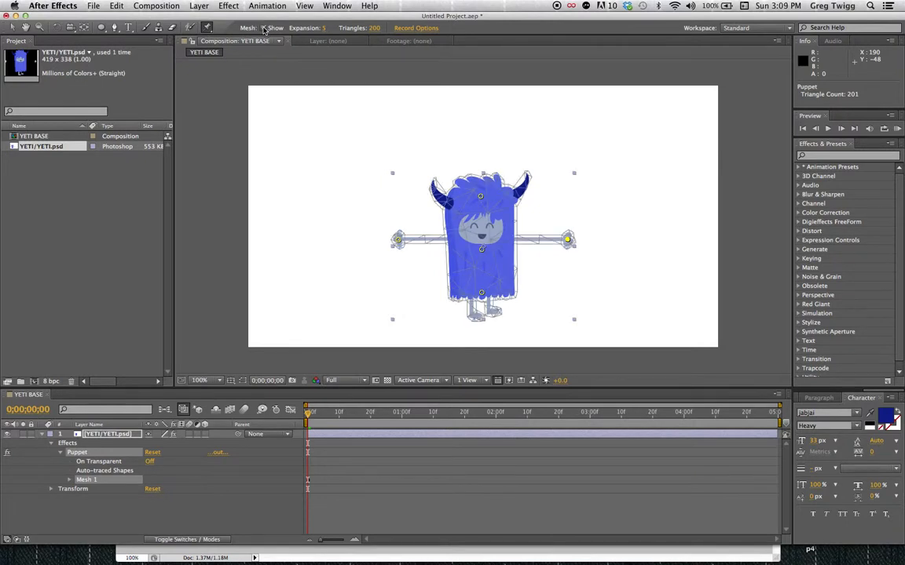
pyautogui.click(263, 28)
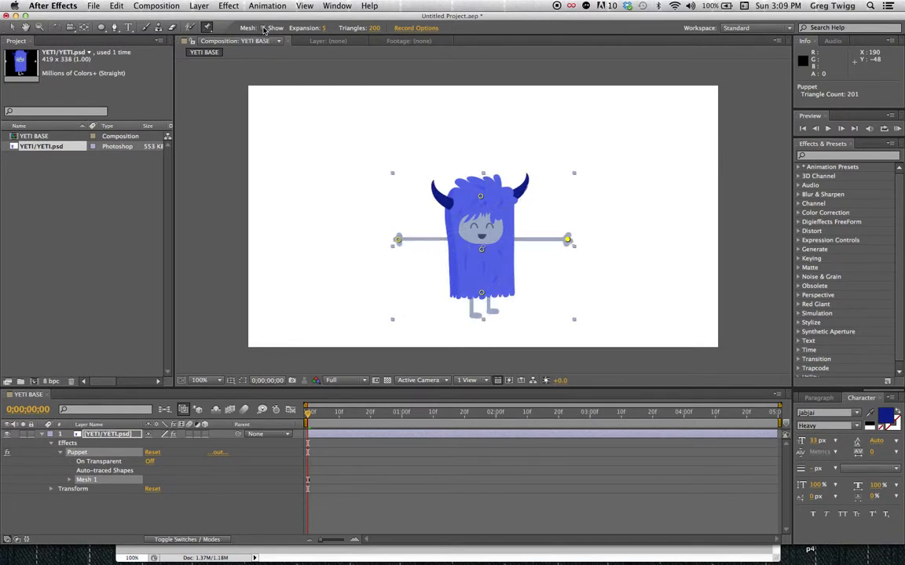
pyautogui.click(264, 28)
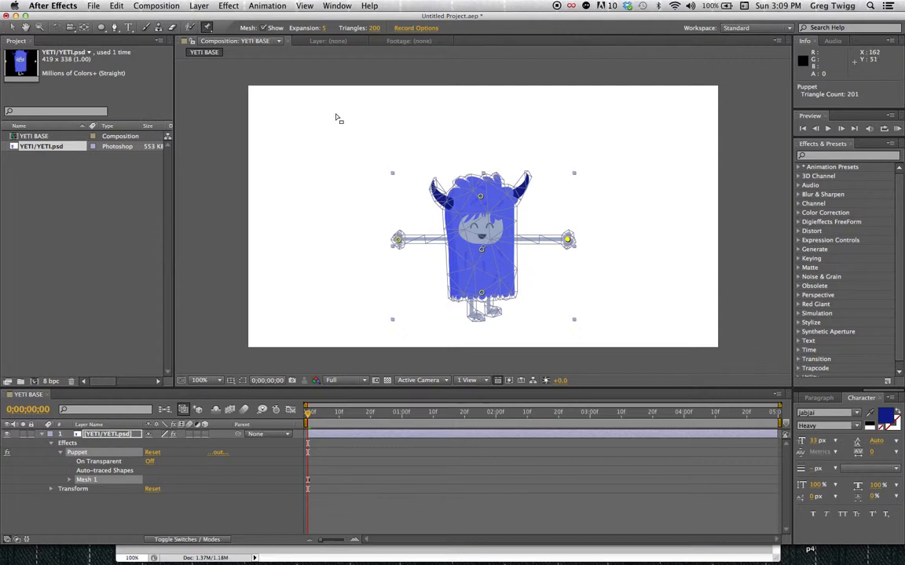
# Try a puppet mesh expansion of 10, followed by a much tighter expansion
pyautogui.click(324, 29)
pyautogui.write('10')
pyautogui.press('Return')
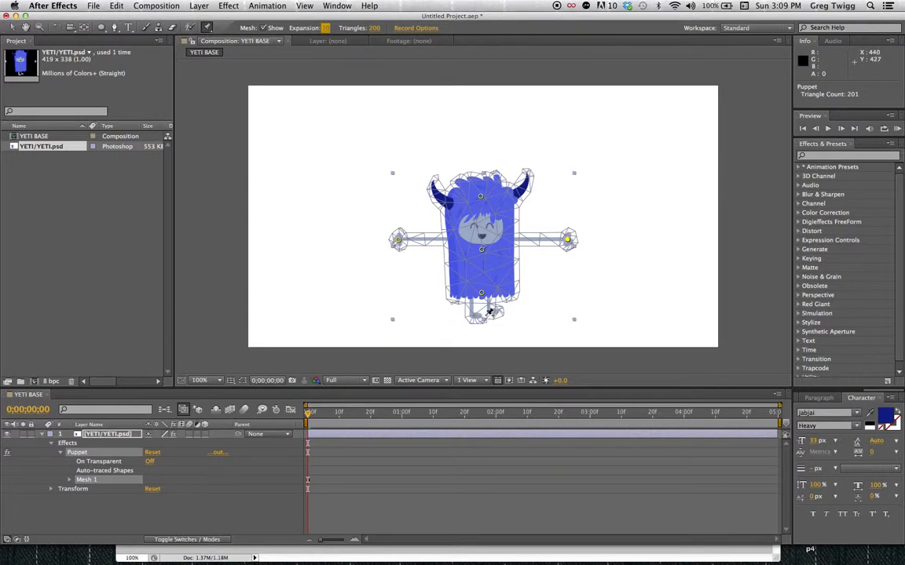
pyautogui.press('Return')
pyautogui.click(328, 29)
pyautogui.press('Return')
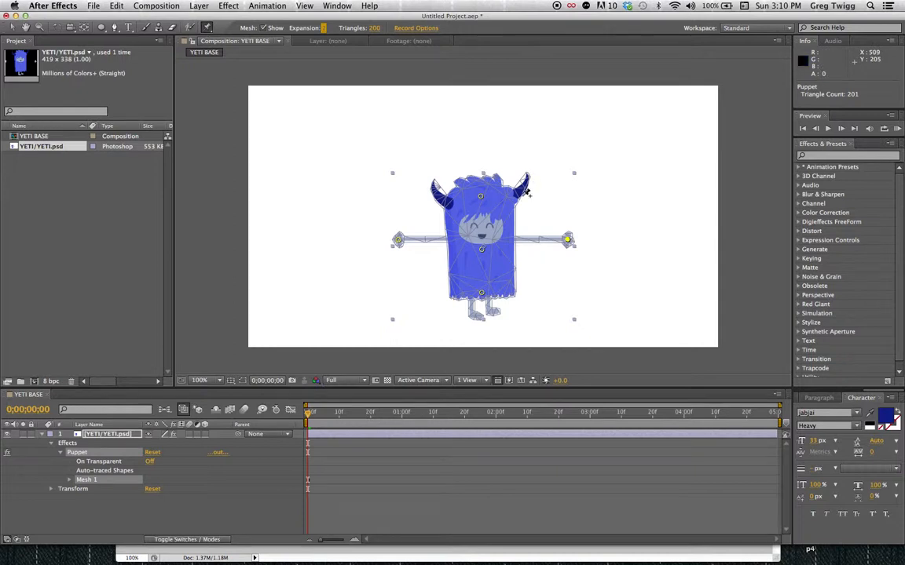
# Set the yeti's puppet mesh expansion to 10
pyautogui.click(323, 30)
pyautogui.write('10')
pyautogui.press('Return')
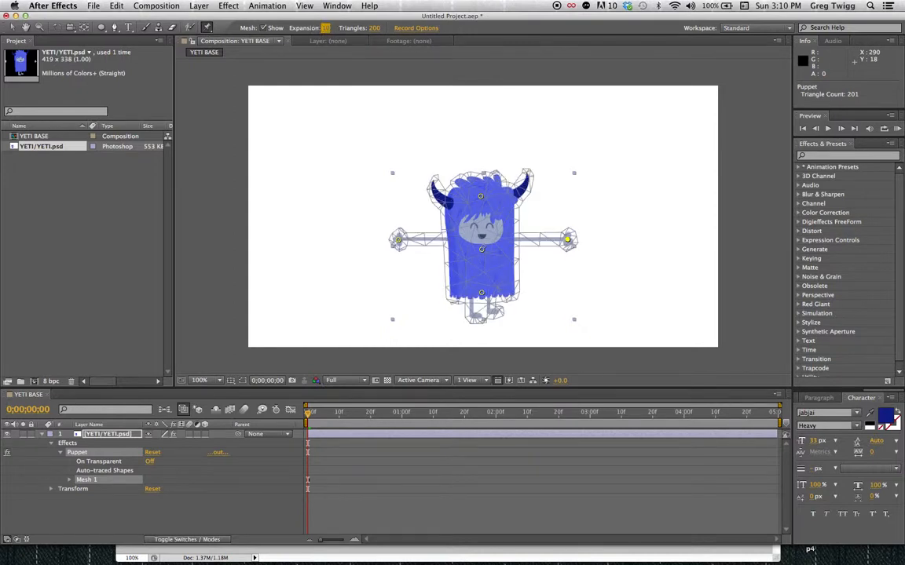
# Set the yeti's puppet mesh triangle count to 450
pyautogui.click(374, 29)
pyautogui.write('400')
pyautogui.press('Return')
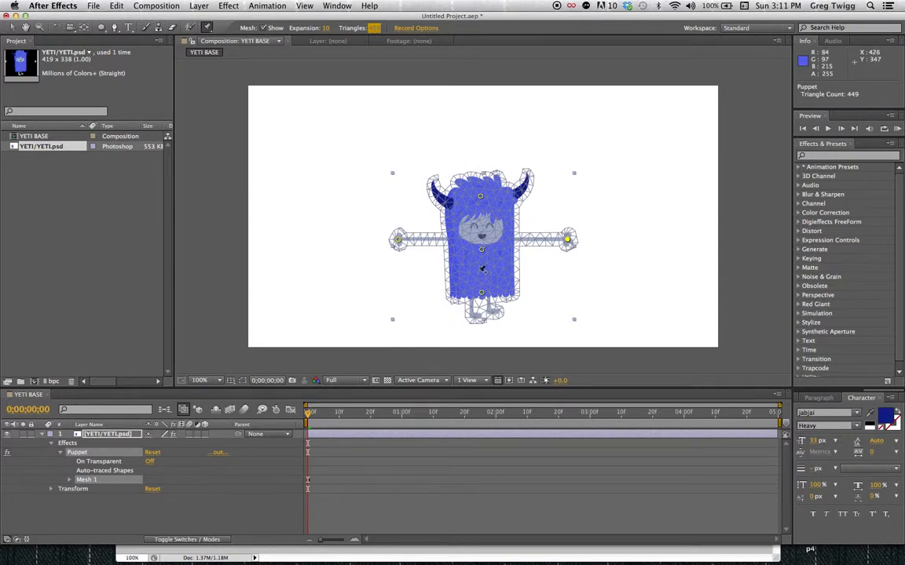
# Try bending the yeti's head sideways with the forehead pin, and undo the pin move
pyautogui.click(481, 198)
pyautogui.moveTo(485, 199)
pyautogui.mouseDown()
pyautogui.moveTo(463, 199)
pyautogui.moveTo(481, 200)
pyautogui.mouseUp()
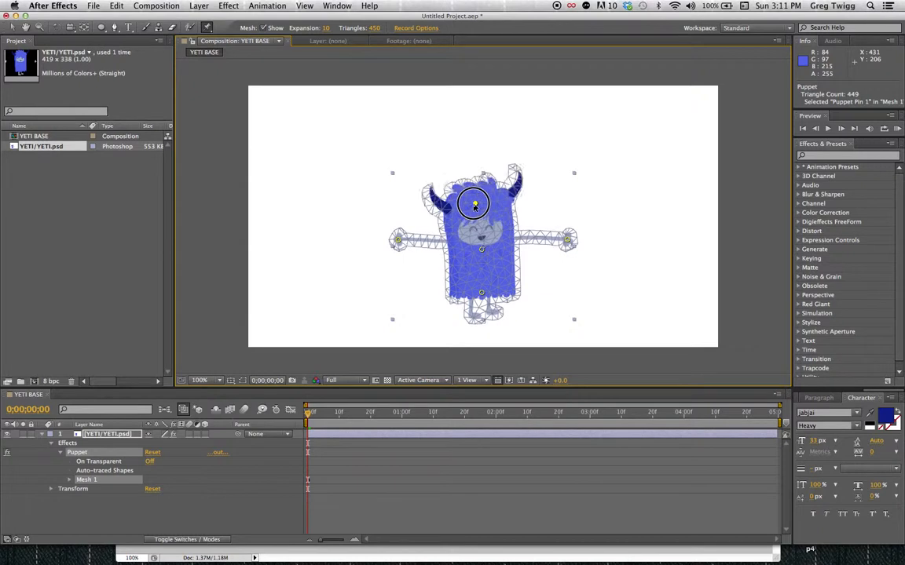
pyautogui.moveTo(490, 206)
pyautogui.mouseDown()
pyautogui.moveTo(463, 216)
pyautogui.moveTo(491, 205)
pyautogui.mouseUp()
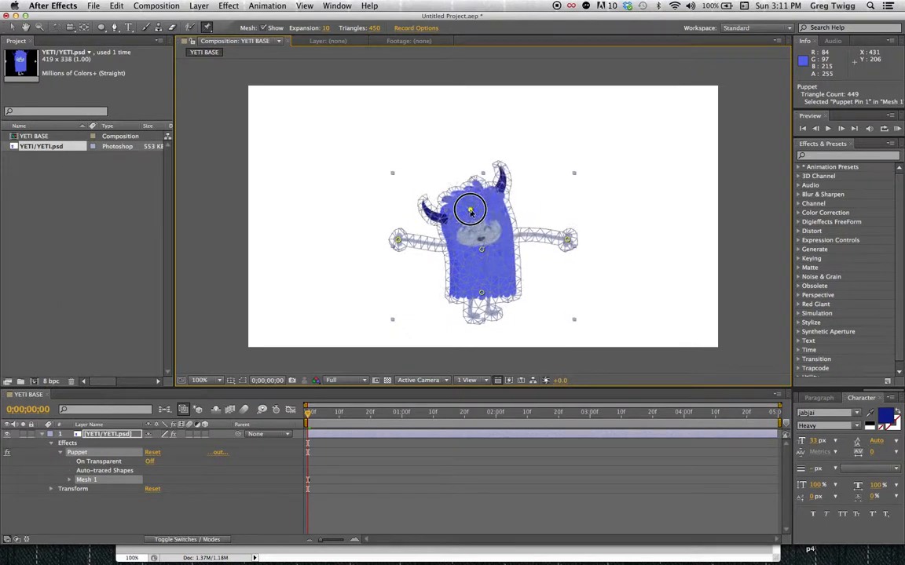
pyautogui.moveTo(483, 210); pyautogui.dragTo(465, 208)
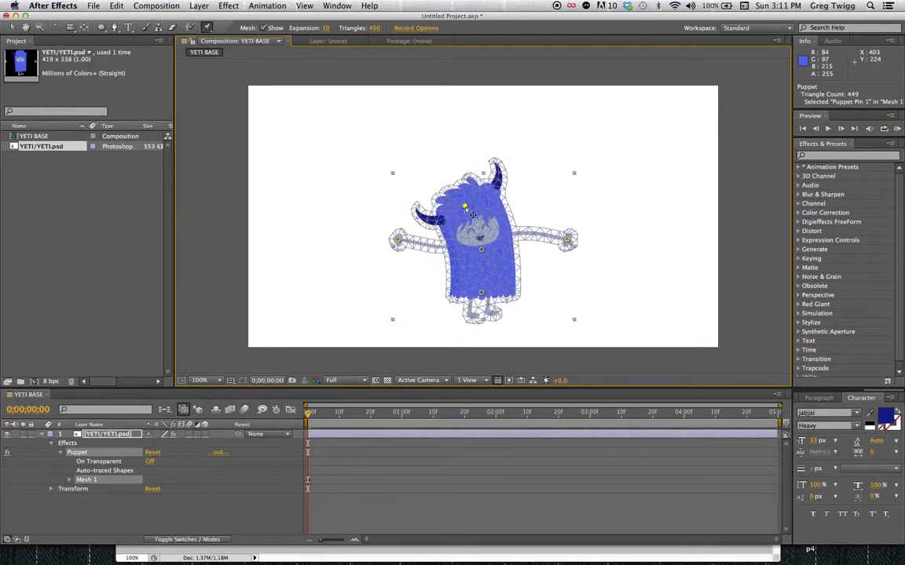
pyautogui.press('super+z')
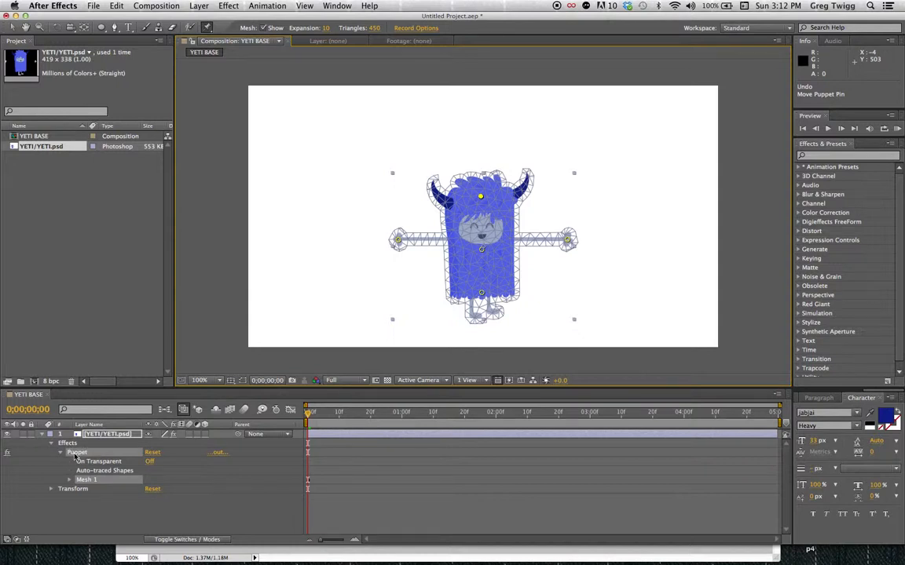
# Expand Mesh 1 and its Deform group, and check which body part each of Puppet Pins 2 to 5 controls
pyautogui.click(70, 479)
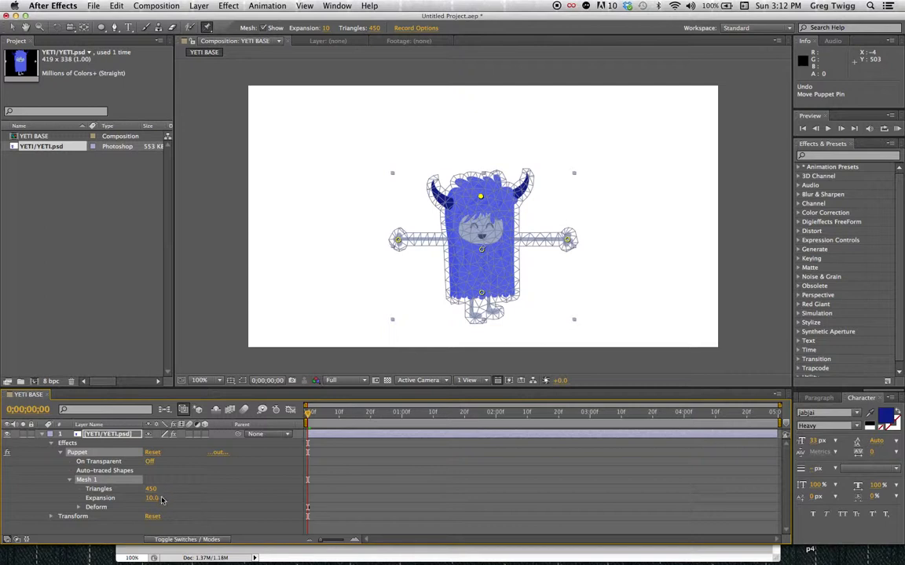
pyautogui.click(77, 507)
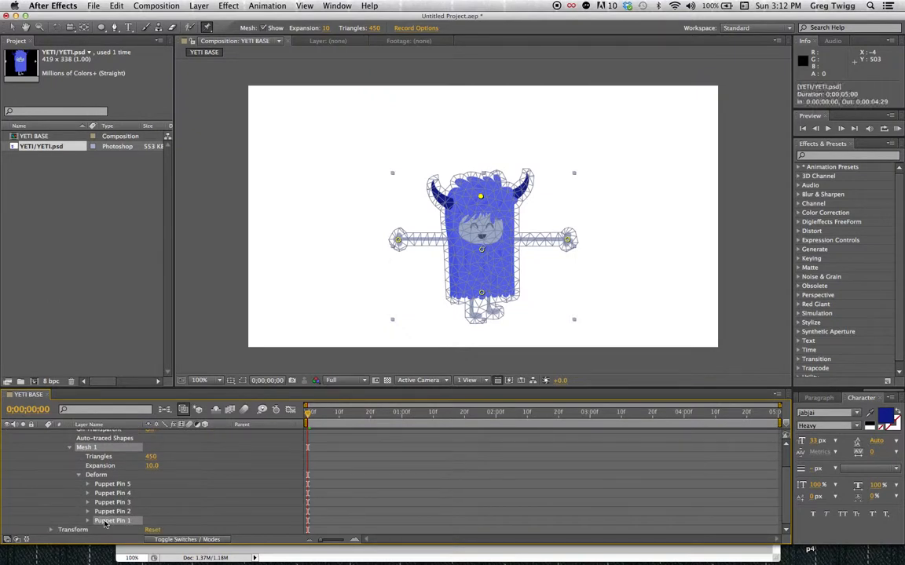
pyautogui.click(110, 512)
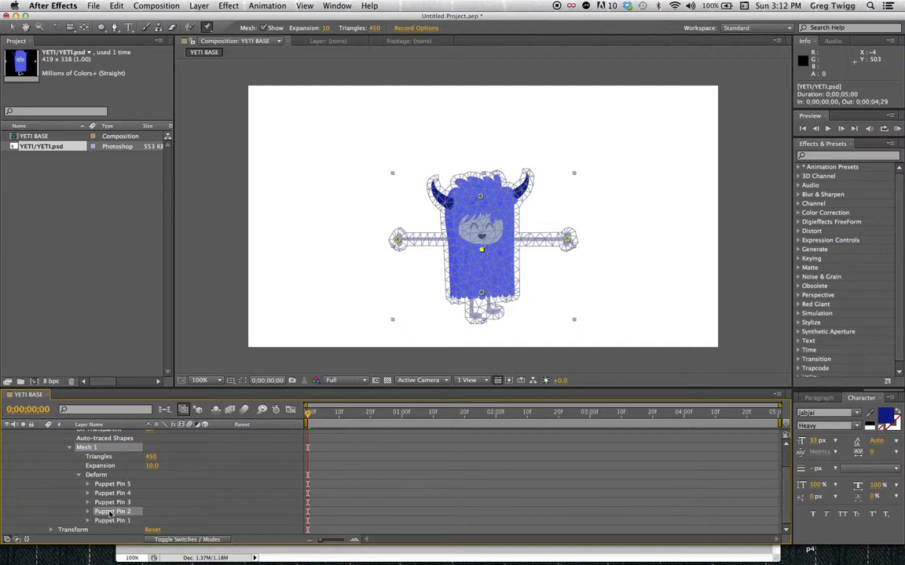
pyautogui.click(110, 502)
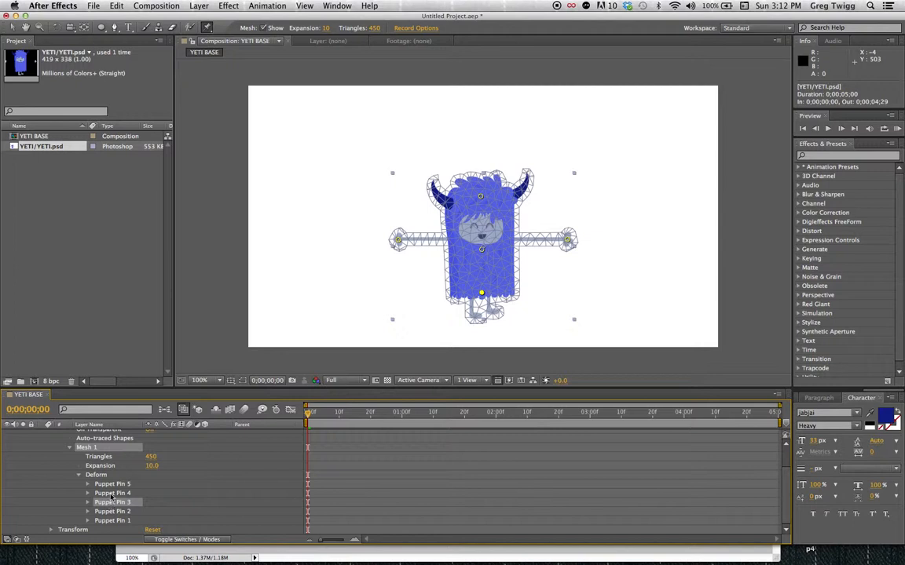
pyautogui.click(112, 493)
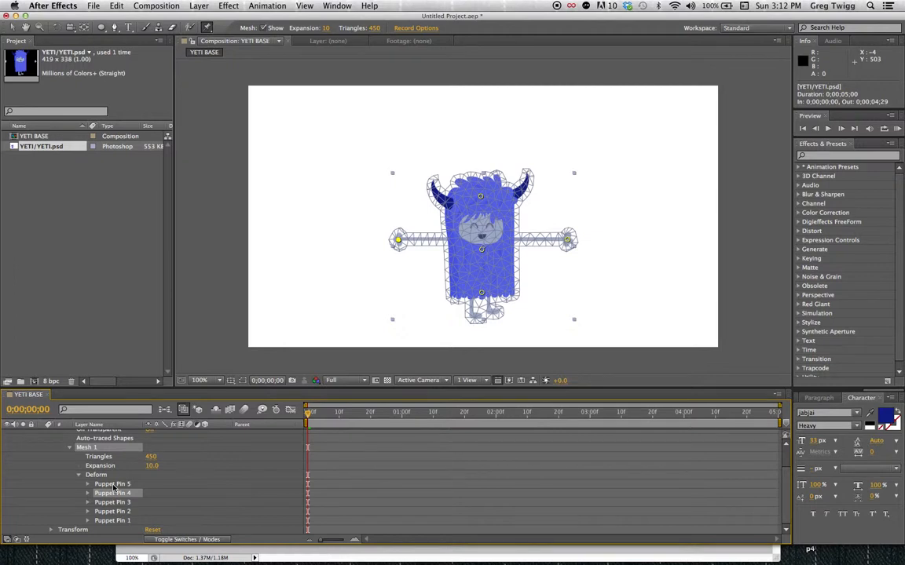
pyautogui.click(113, 485)
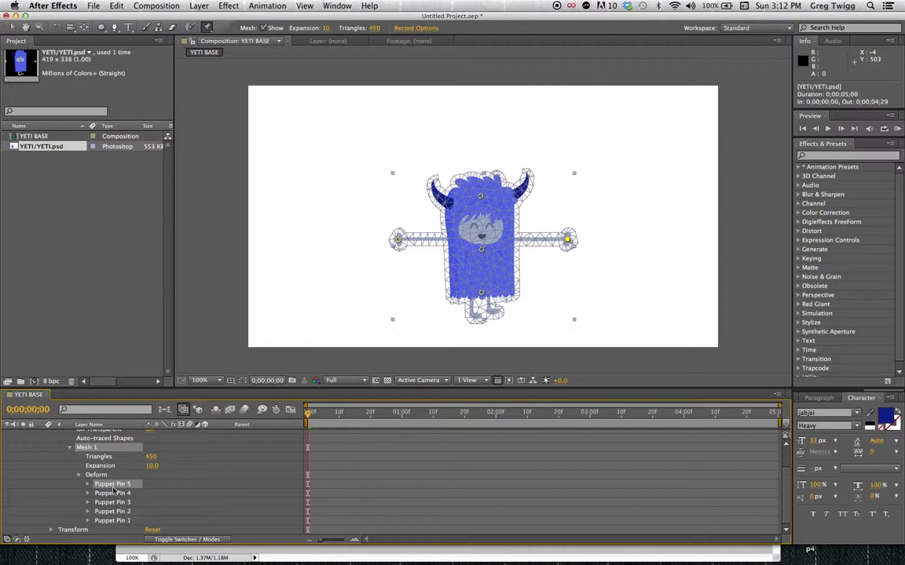
# Rename Puppet Pin 1 to HEAD and Puppet Pin 2 to MID
pyautogui.click(114, 521)
pyautogui.press('Return')
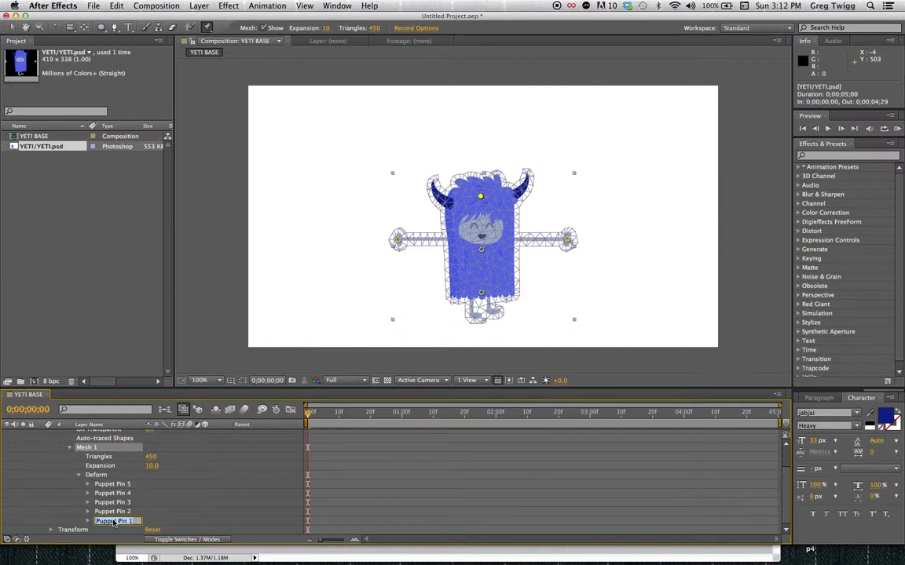
pyautogui.write('HEAD')
pyautogui.press('Return')
pyautogui.click(115, 512)
pyautogui.press('Return')
pyautogui.write('T')
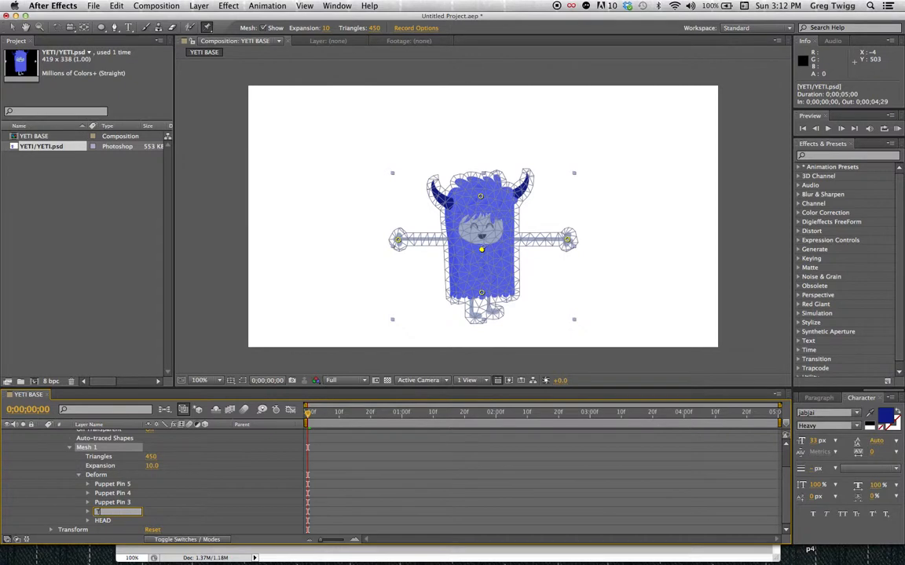
pyautogui.press('BackSpace')
pyautogui.write('MID')
pyautogui.press('Return')
# Rename Puppet Pin 3, at the bottom of the yeti's body, to LOWER
pyautogui.click(113, 502)
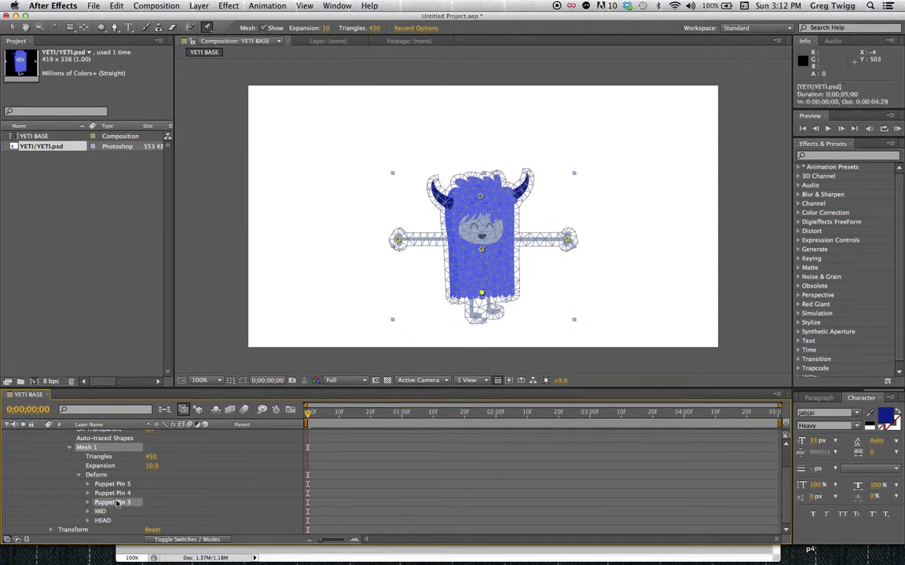
pyautogui.press('Return')
pyautogui.write('LOWER')
pyautogui.press('Return')
# Rename Puppet Pin 4 to ARM L and Puppet Pin 5 to ARM R
pyautogui.click(115, 493)
pyautogui.press('Return')
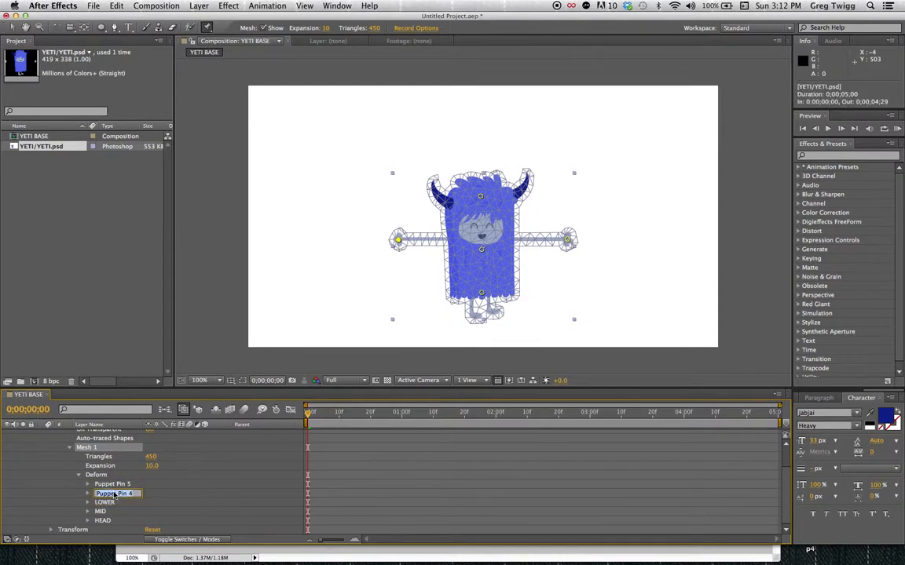
pyautogui.write('ARM L')
pyautogui.click(102, 483)
pyautogui.press('Return')
pyautogui.write('ARM R')
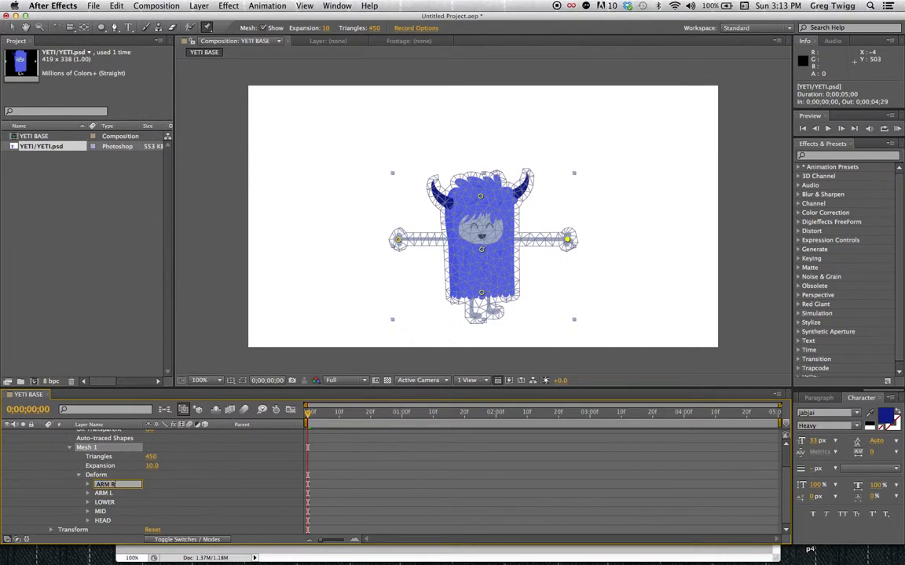
pyautogui.press('Return')
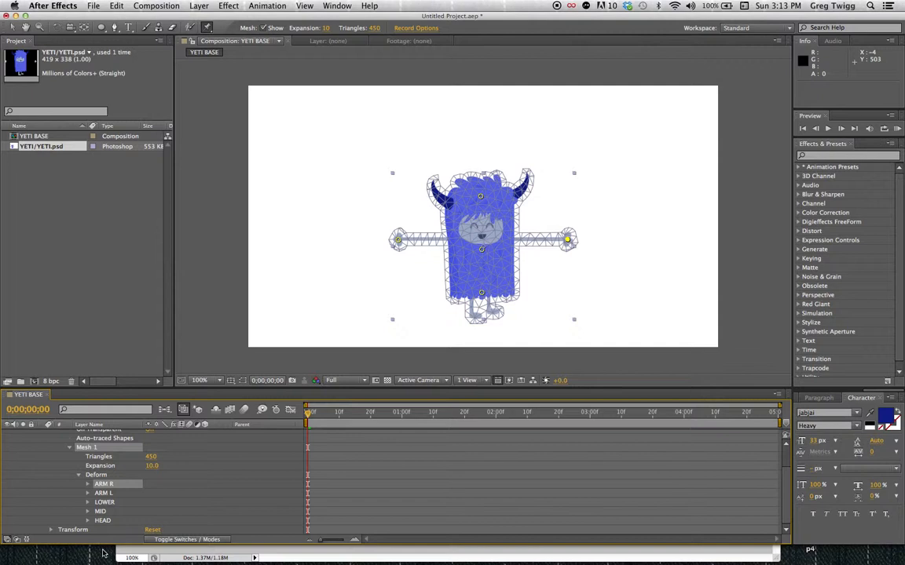
# Reveal the ARM R pin's Position keyframe, and keyframe the HEAD pin slightly to the right at 0;00;01;00
pyautogui.click(88, 485)
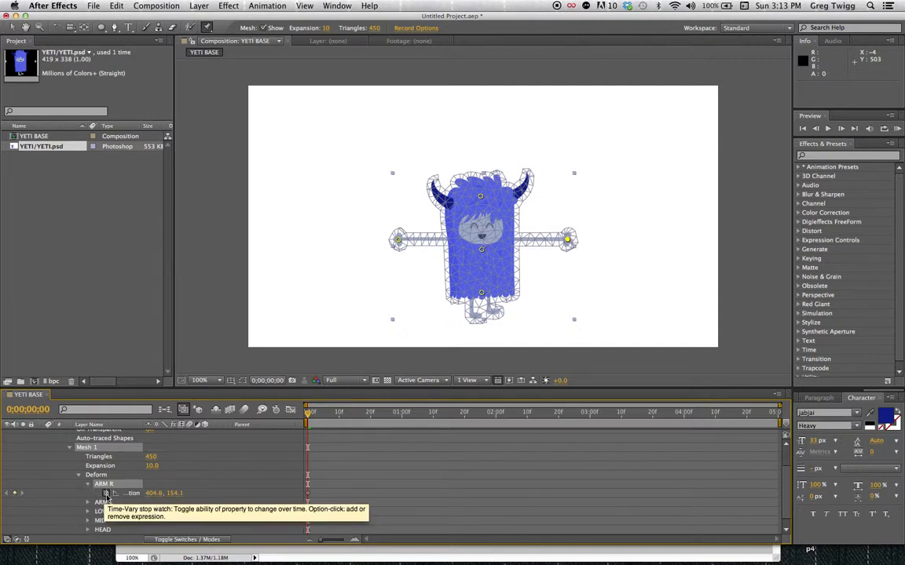
pyautogui.click(106, 493)
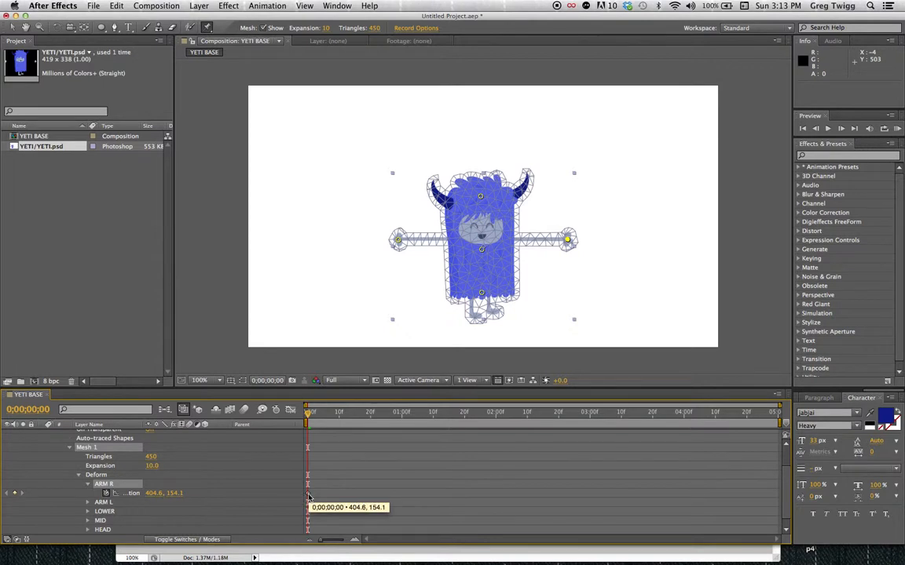
pyautogui.click(309, 416)
pyautogui.moveTo(309, 415); pyautogui.dragTo(401, 411)
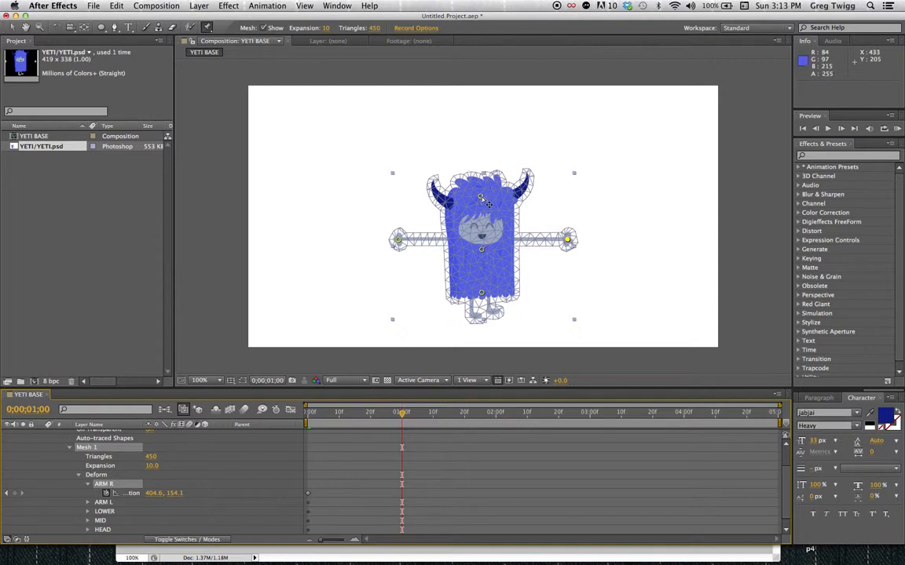
pyautogui.moveTo(488, 203)
pyautogui.mouseDown()
pyautogui.moveTo(465, 200)
pyautogui.moveTo(495, 201)
pyautogui.mouseUp()
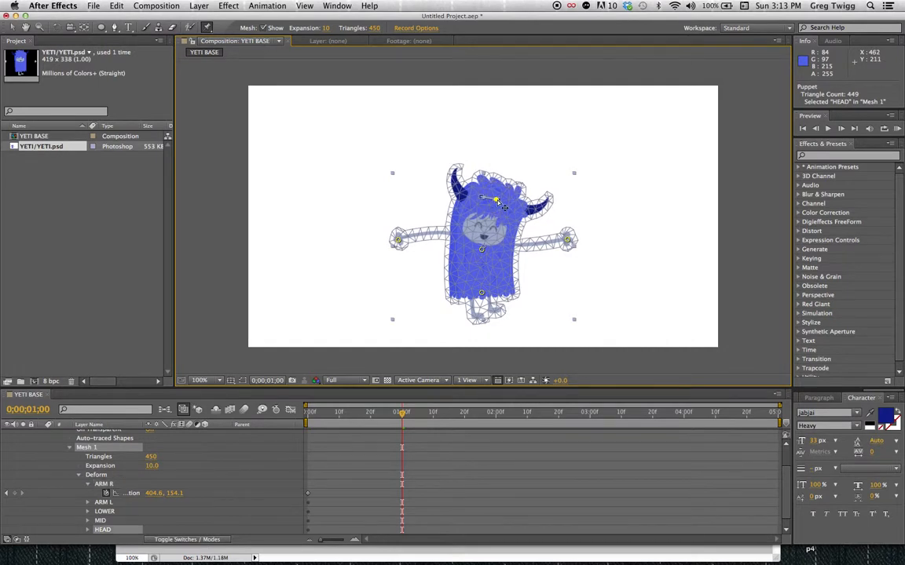
# At 0;00;02;00, keyframe the HEAD pin over to the left and bend its motion path upward into an arc
pyautogui.moveTo(402, 414); pyautogui.dragTo(494, 411)
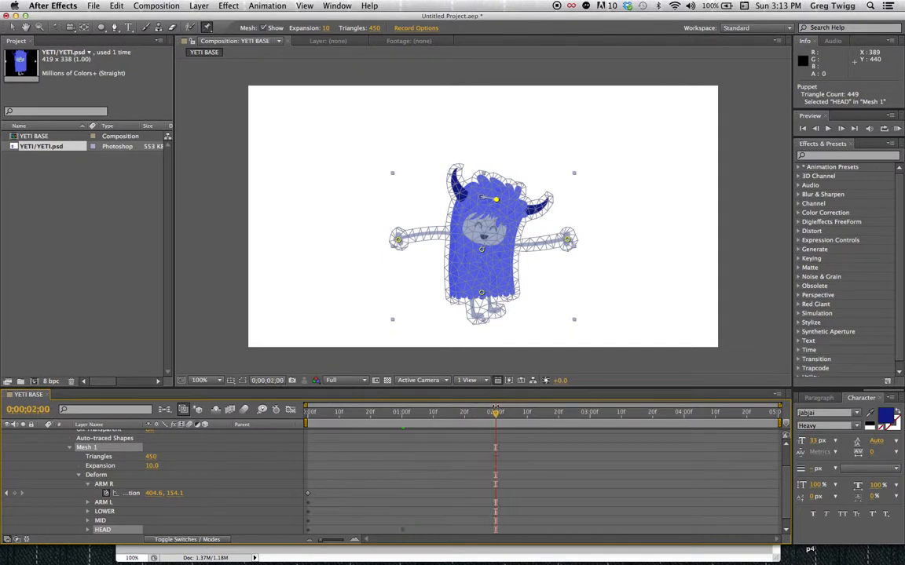
pyautogui.moveTo(496, 200); pyautogui.dragTo(464, 200)
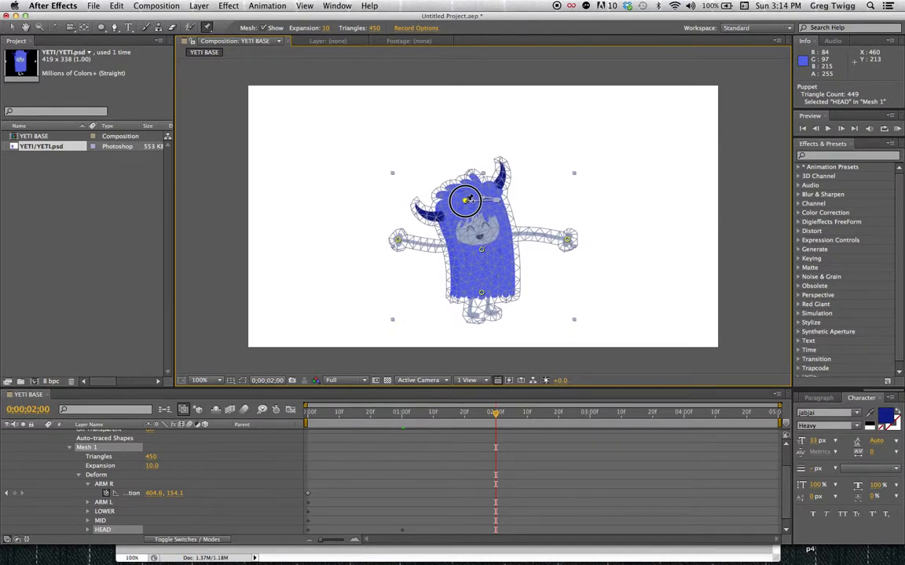
pyautogui.moveTo(465, 199); pyautogui.dragTo(466, 201)
pyautogui.click(469, 202)
pyautogui.moveTo(471, 203); pyautogui.dragTo(474, 193)
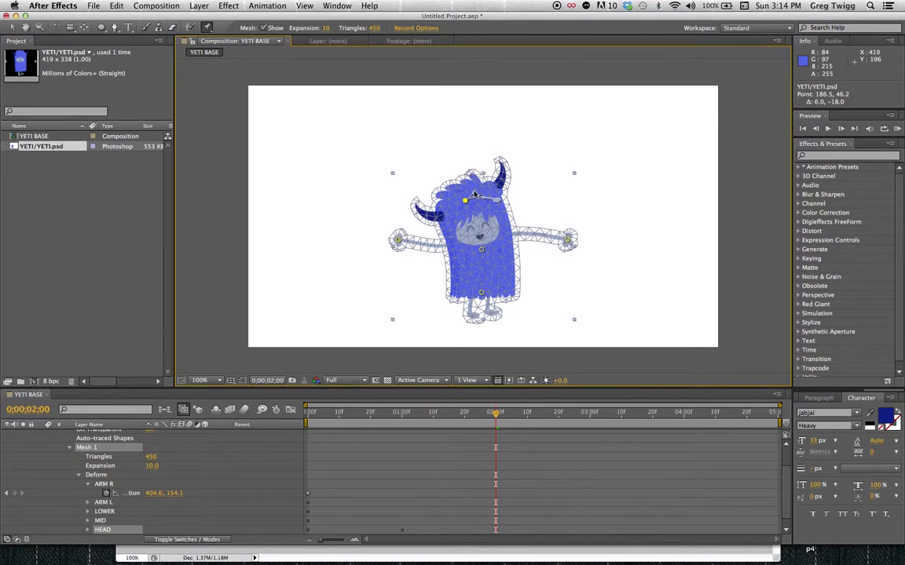
# Keyframe the HEAD pin over to the right at 0;00;03;00 and back to the left at 0;00;04;00
pyautogui.click(495, 417)
pyautogui.moveTo(494, 417); pyautogui.dragTo(588, 410)
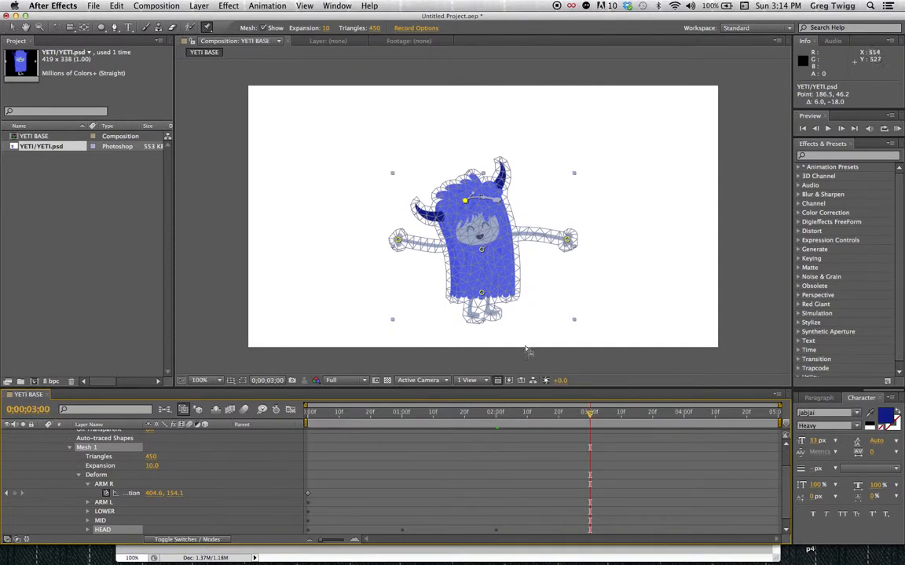
pyautogui.moveTo(467, 203); pyautogui.dragTo(497, 202)
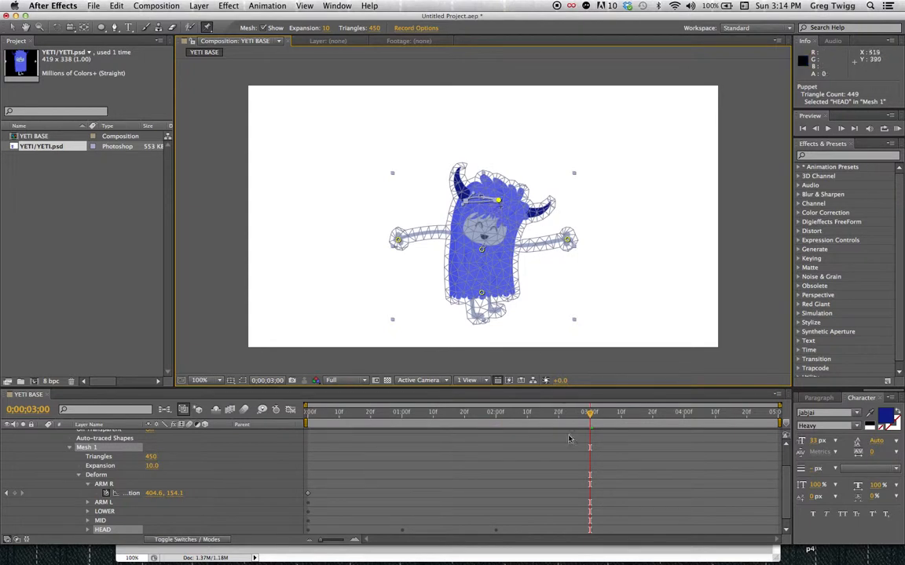
pyautogui.moveTo(590, 413); pyautogui.dragTo(682, 414)
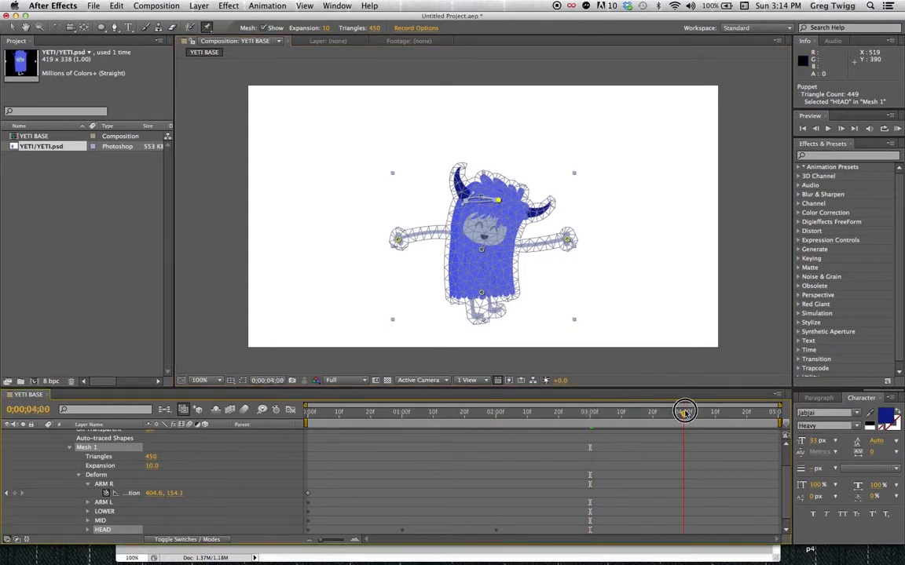
pyautogui.moveTo(499, 201); pyautogui.dragTo(465, 200)
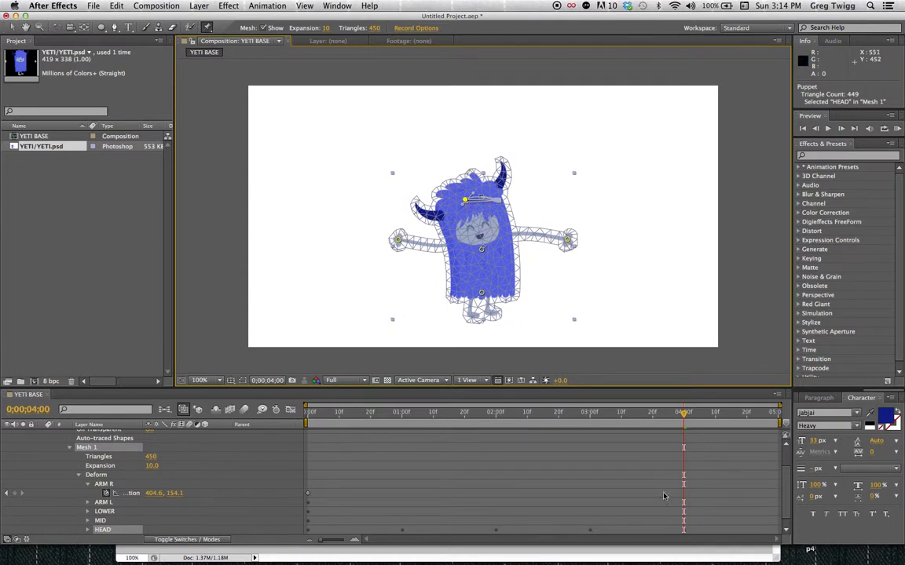
# Reset the HEAD pin's Position at the final frame, 0;00;04;29, and return to the start of the timeline
pyautogui.moveTo(683, 415); pyautogui.dragTo(775, 410)
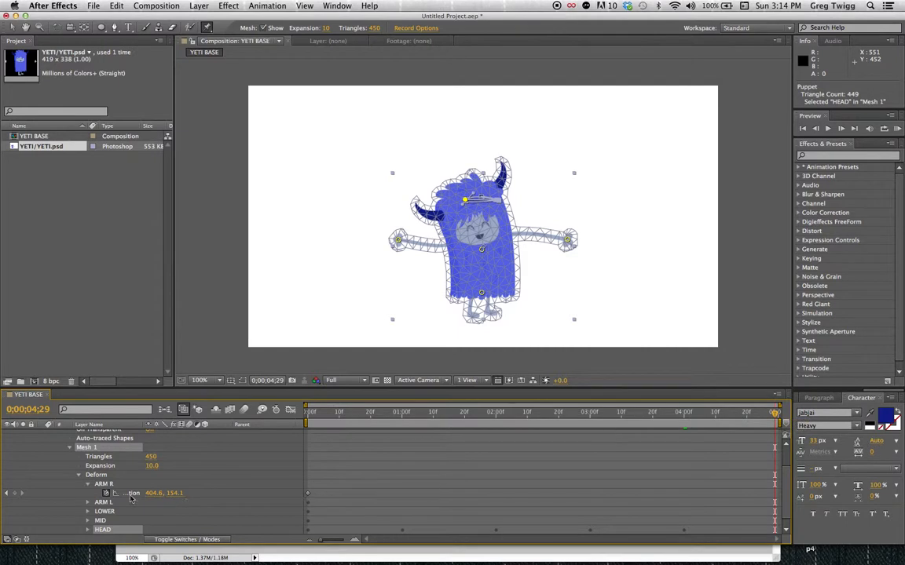
pyautogui.scroll(-1, 124, 490)
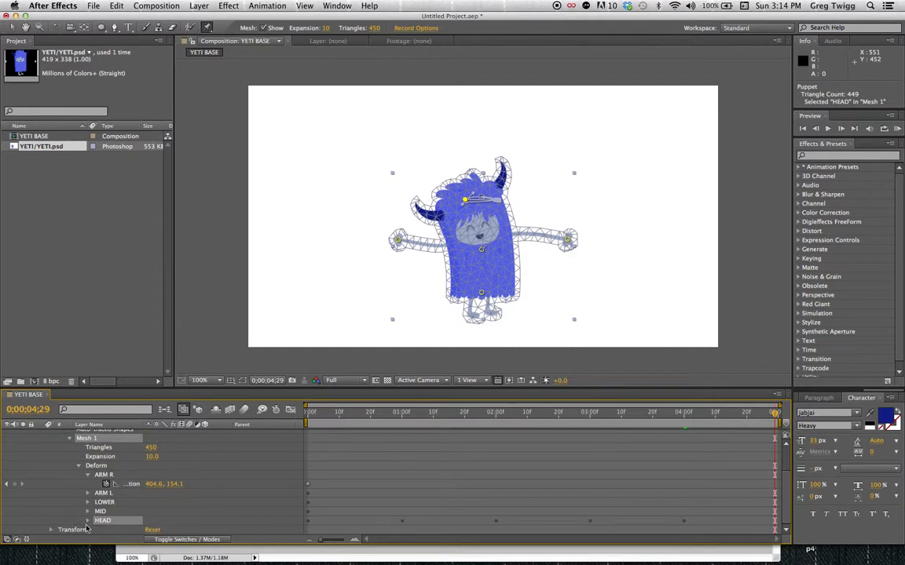
pyautogui.click(87, 520)
pyautogui.scroll(-1, 109, 511)
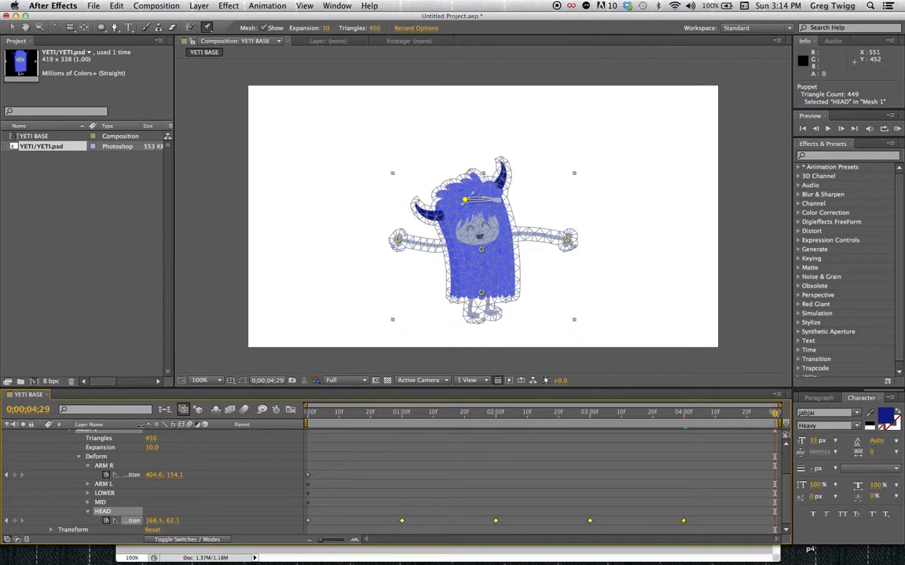
pyautogui.moveTo(142, 425); pyautogui.dragTo(151, 425)
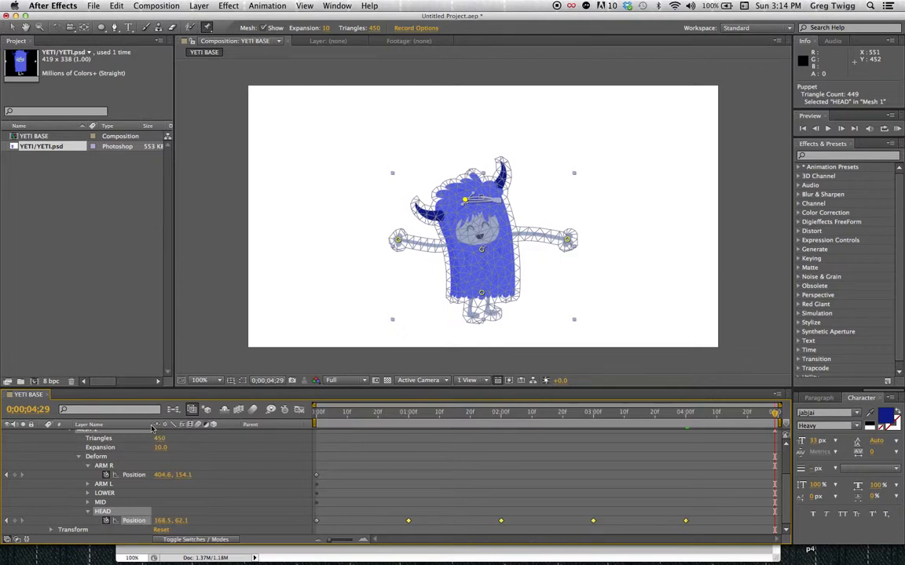
pyautogui.click(134, 521)
pyautogui.rightClick(136, 525)
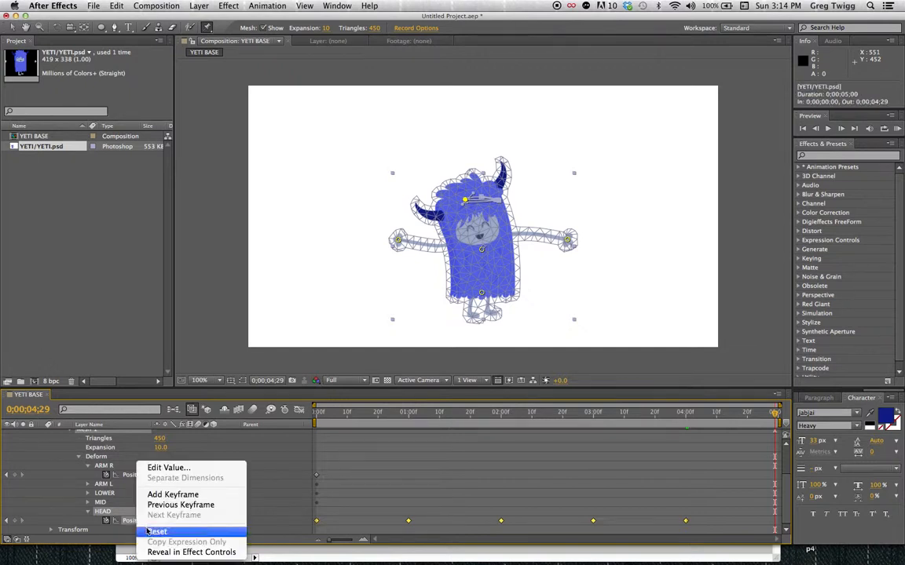
pyautogui.click(150, 532)
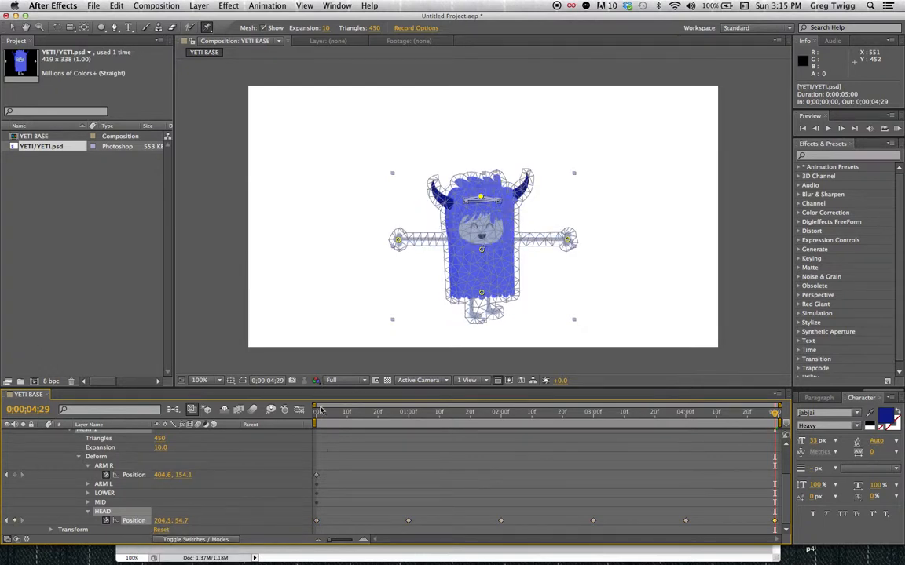
pyautogui.click(315, 413)
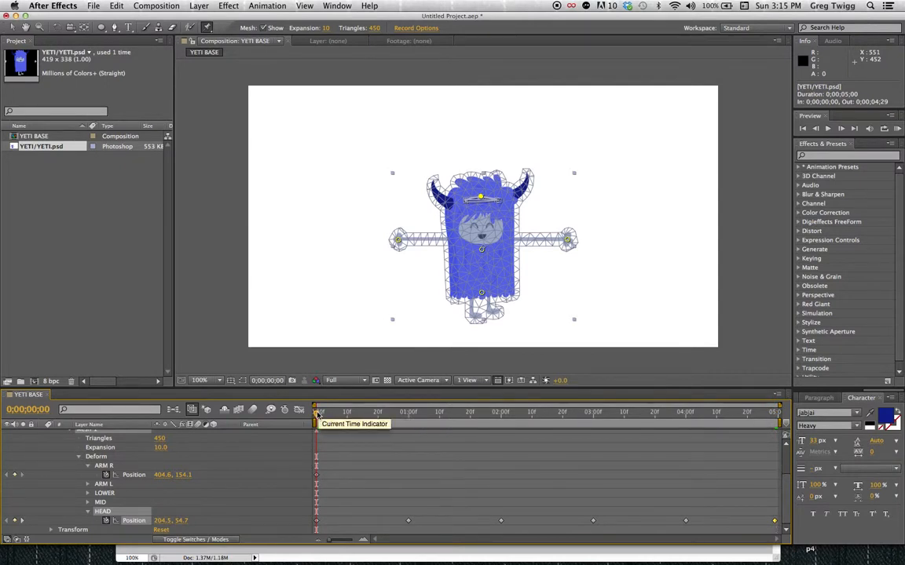
# Preview the head sway across the timeline, return to the first frame, and collapse the HEAD pin's properties
pyautogui.press('space')
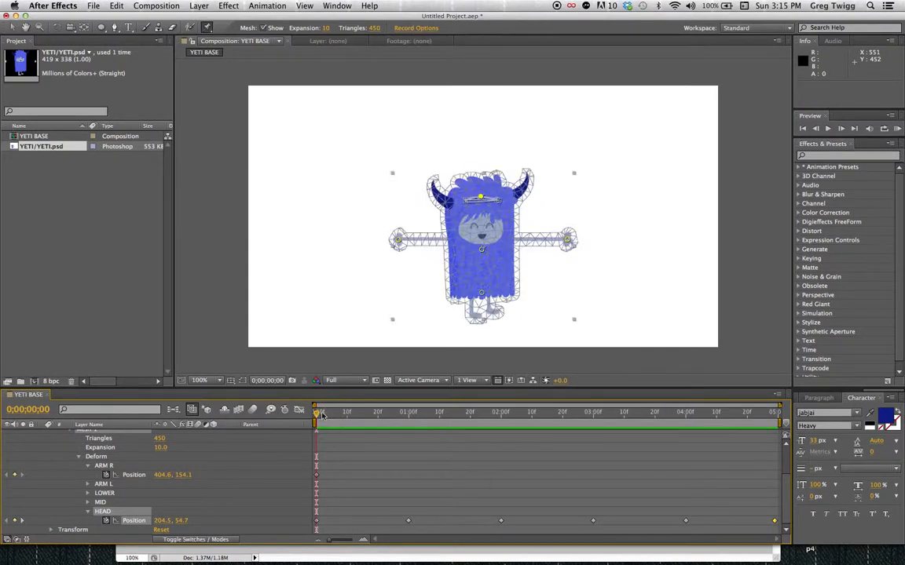
pyautogui.moveTo(324, 415); pyautogui.dragTo(475, 416)
pyautogui.moveTo(759, 414); pyautogui.dragTo(457, 428)
pyautogui.moveTo(345, 416); pyautogui.dragTo(310, 416)
pyautogui.click(88, 512)
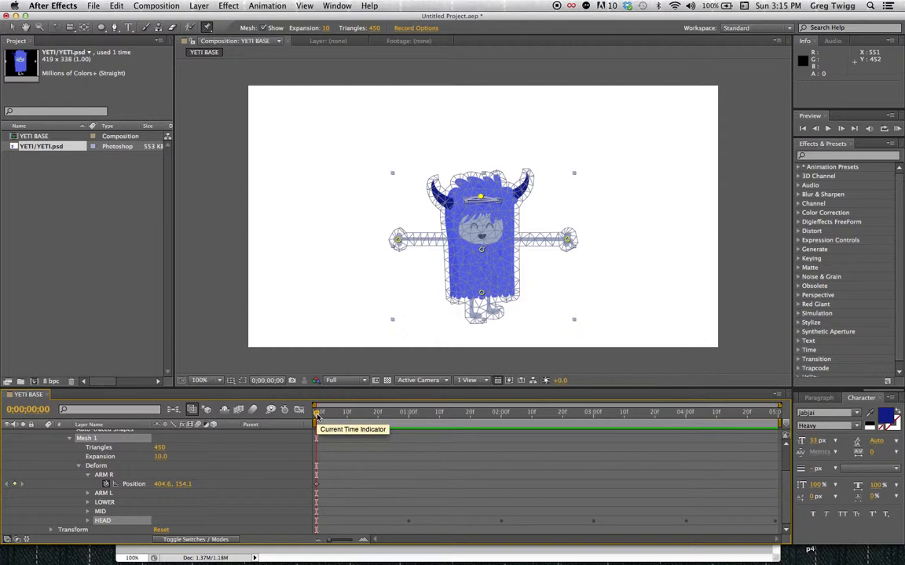
# At 0;00;00;00, add one Puppet pin to each of the yeti's feet
pyautogui.moveTo(316, 414); pyautogui.dragTo(296, 400)
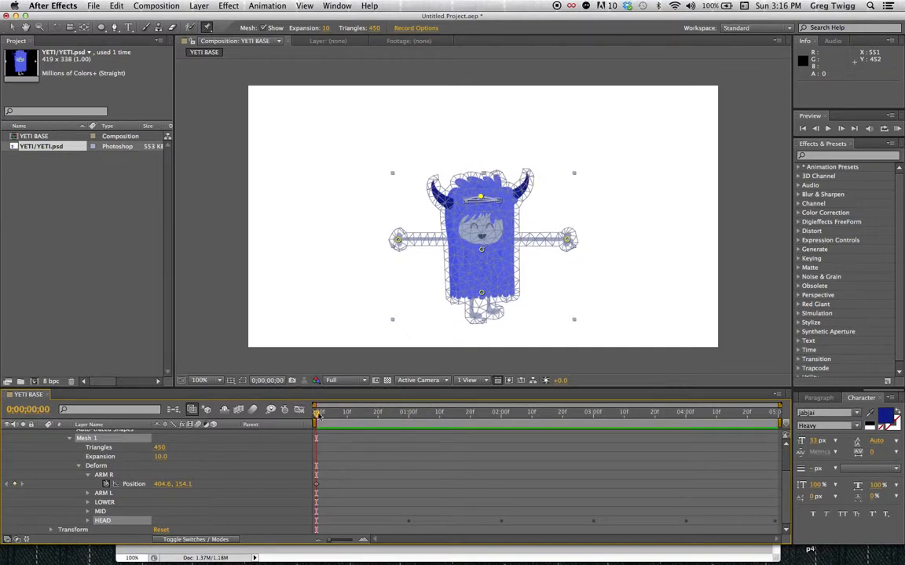
pyautogui.moveTo(321, 414); pyautogui.dragTo(303, 405)
pyautogui.click(471, 313)
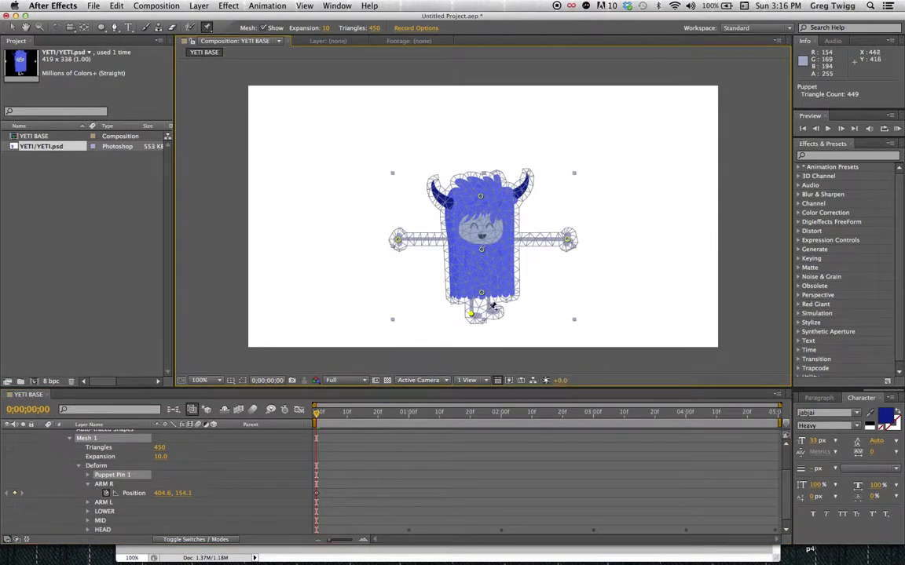
pyautogui.click(487, 310)
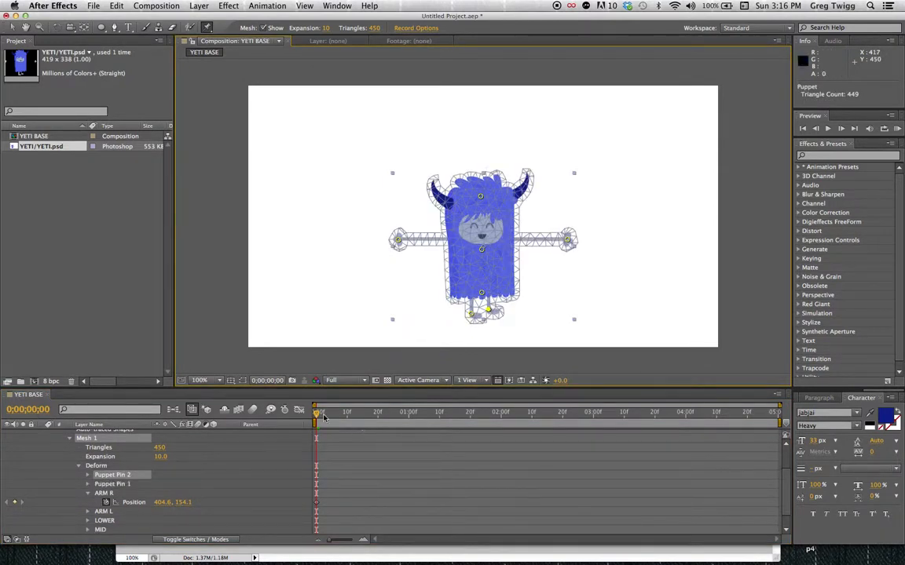
pyautogui.moveTo(317, 413); pyautogui.dragTo(304, 379)
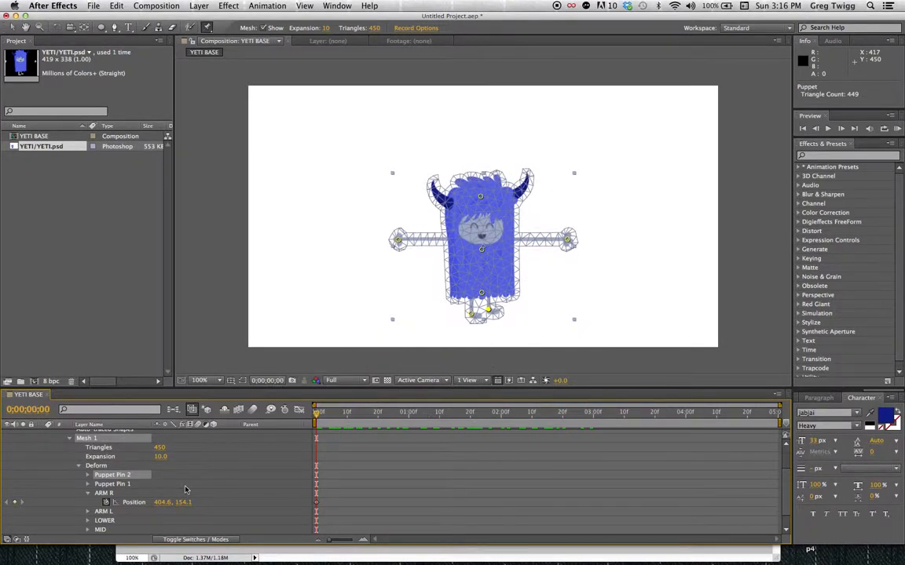
# Select the LOWER pin and keyframe it slightly to the right at 0;00;01;00
pyautogui.scroll(1, 76, 472)
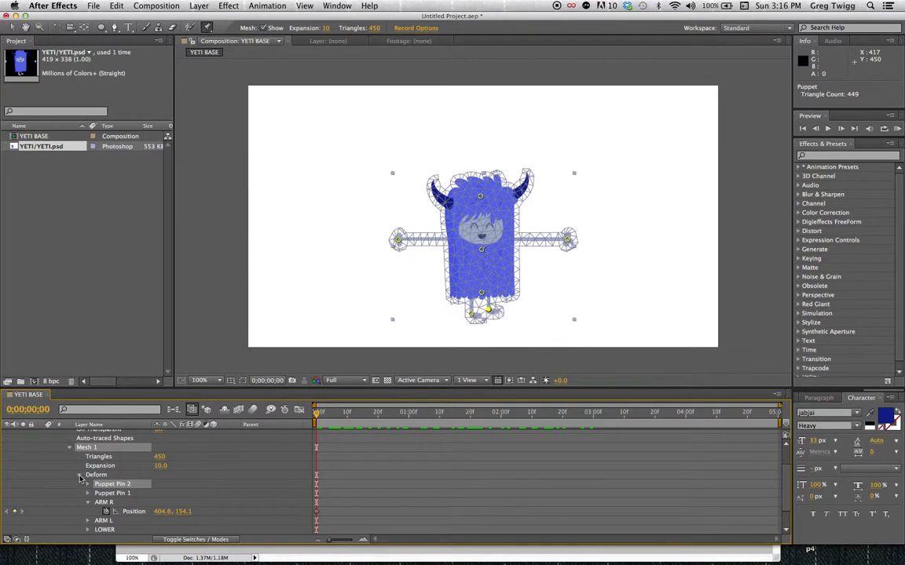
pyautogui.scroll(-3, 164, 477)
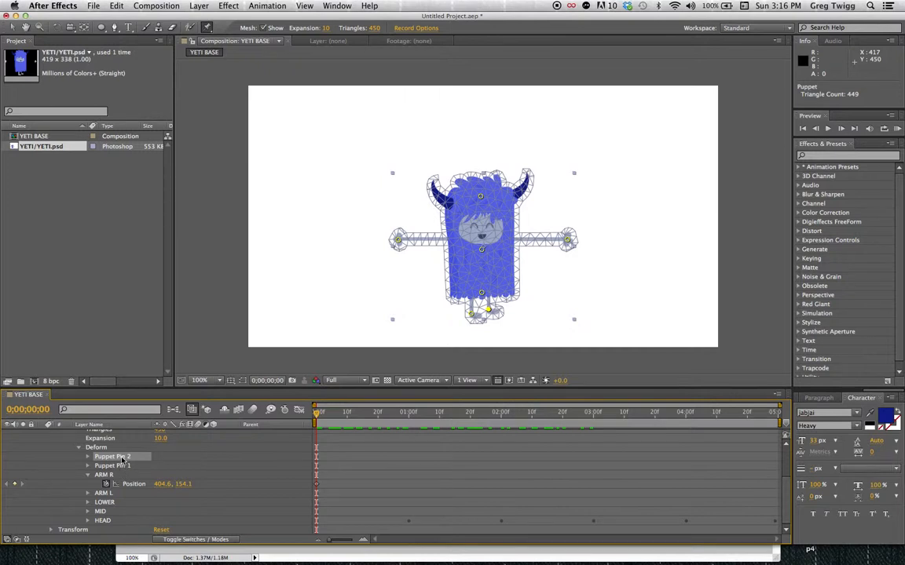
pyautogui.click(108, 503)
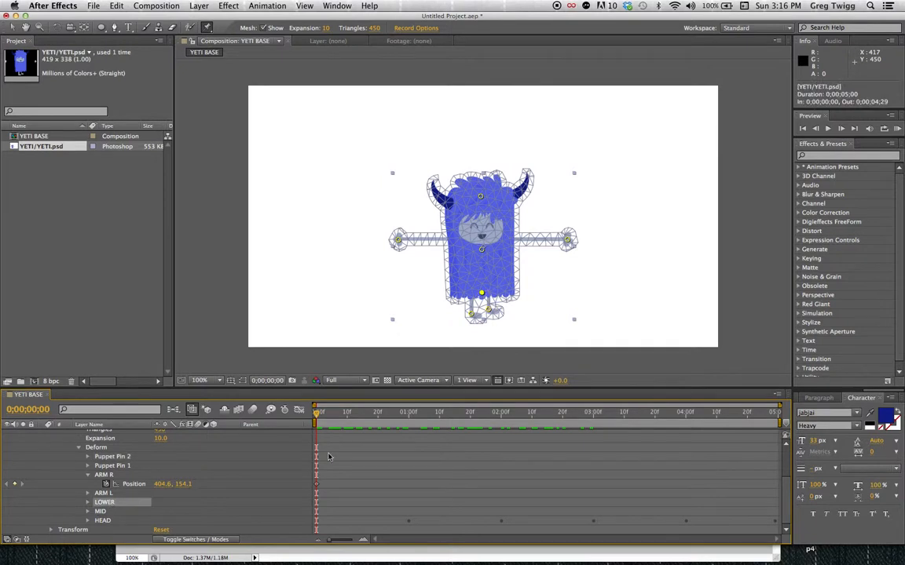
pyautogui.moveTo(317, 411); pyautogui.dragTo(407, 412)
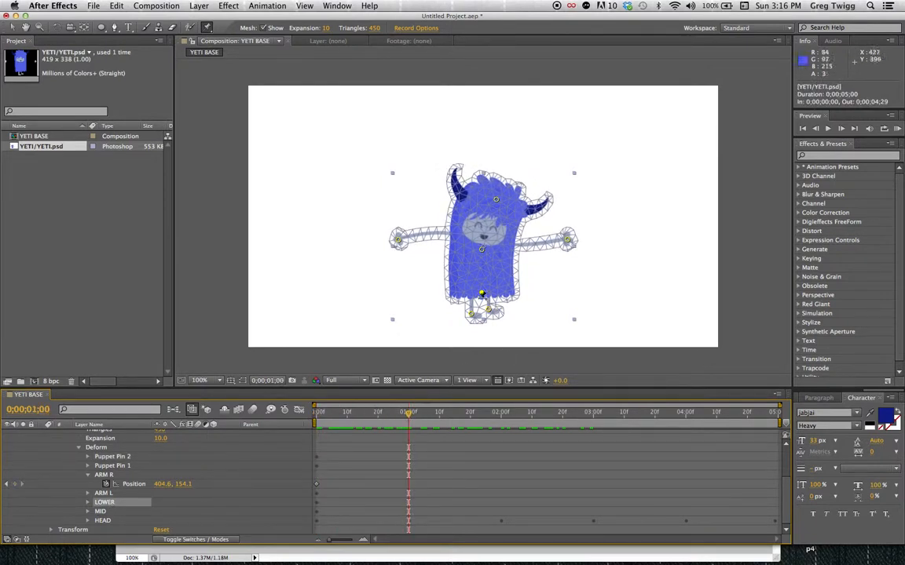
pyautogui.moveTo(482, 293); pyautogui.dragTo(485, 294)
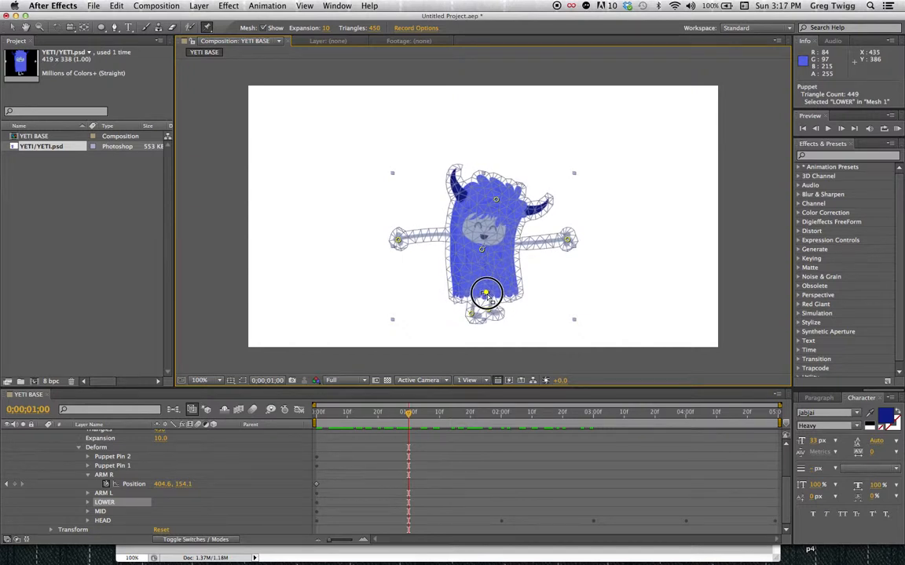
pyautogui.moveTo(485, 294); pyautogui.dragTo(484, 294)
# Keyframe the LOWER pin slightly left at 0;00;02;00, right at 0;00;03;00 and left again at 0;00;04;00
pyautogui.moveTo(413, 421); pyautogui.dragTo(501, 414)
pyautogui.moveTo(486, 294); pyautogui.dragTo(480, 292)
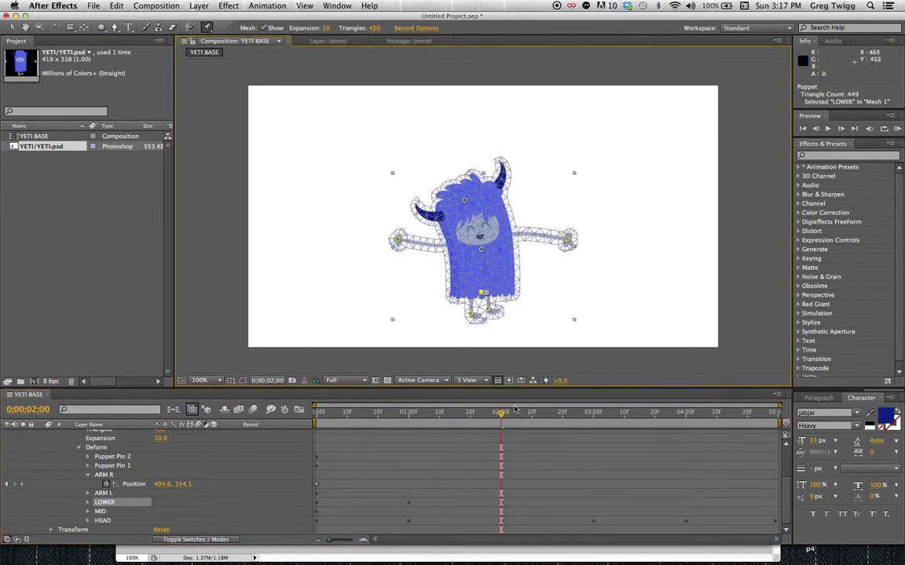
pyautogui.moveTo(504, 409); pyautogui.dragTo(592, 422)
pyautogui.click(591, 414)
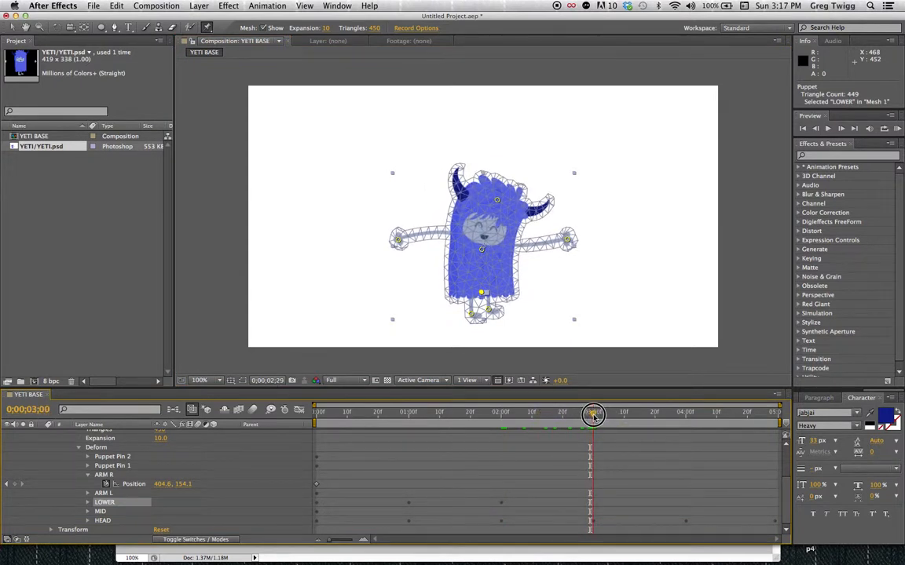
pyautogui.moveTo(480, 292); pyautogui.dragTo(488, 296)
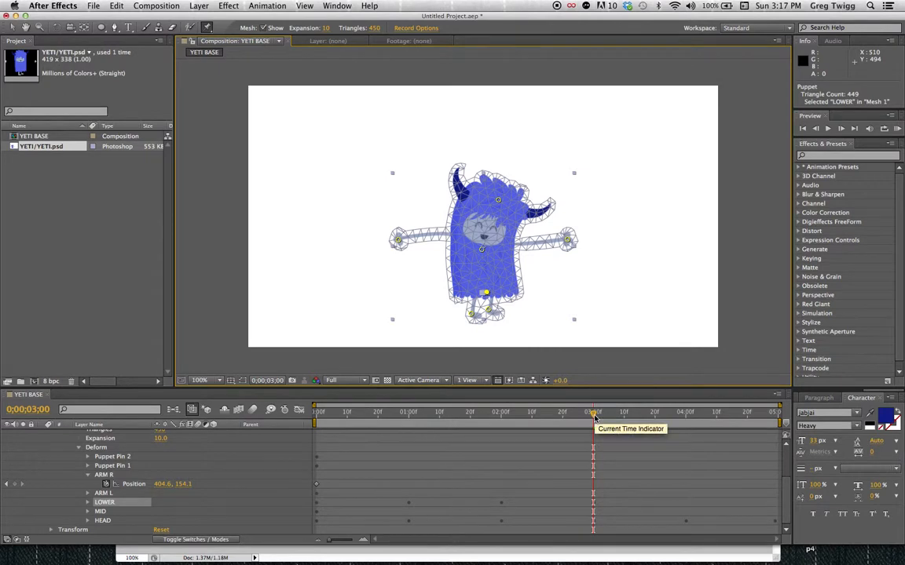
pyautogui.moveTo(593, 415); pyautogui.dragTo(686, 416)
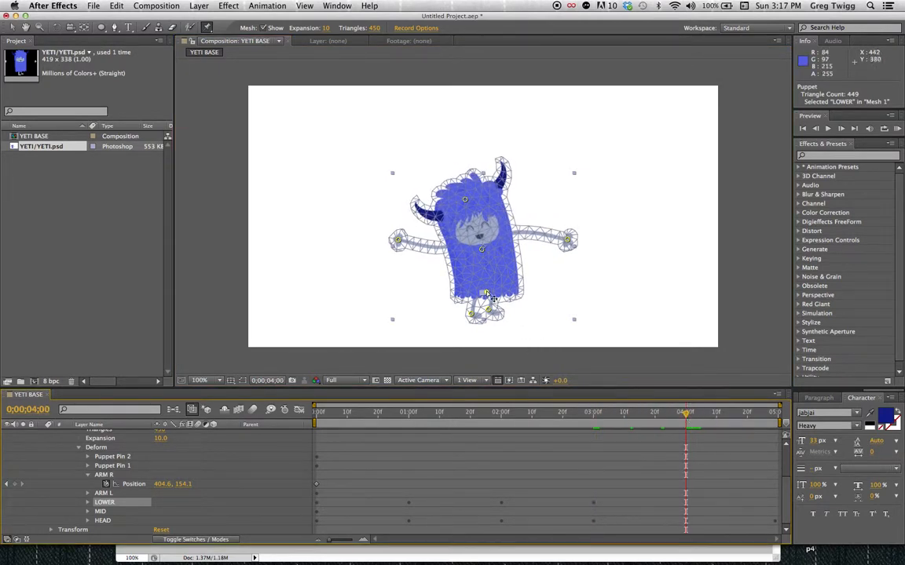
pyautogui.moveTo(486, 292); pyautogui.dragTo(482, 294)
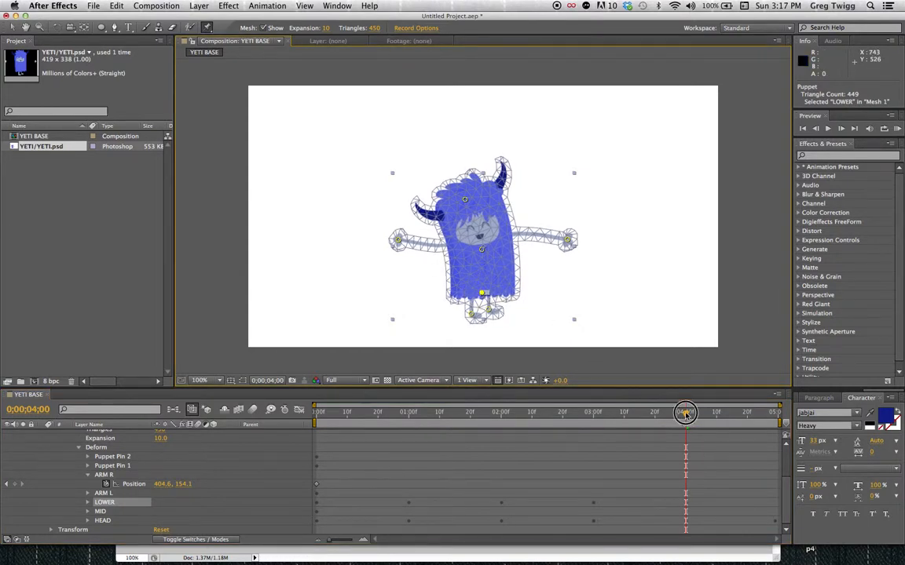
# Reset the LOWER pin's Position at the final frame, 0;00;04;29, and collapse its properties
pyautogui.press('space')
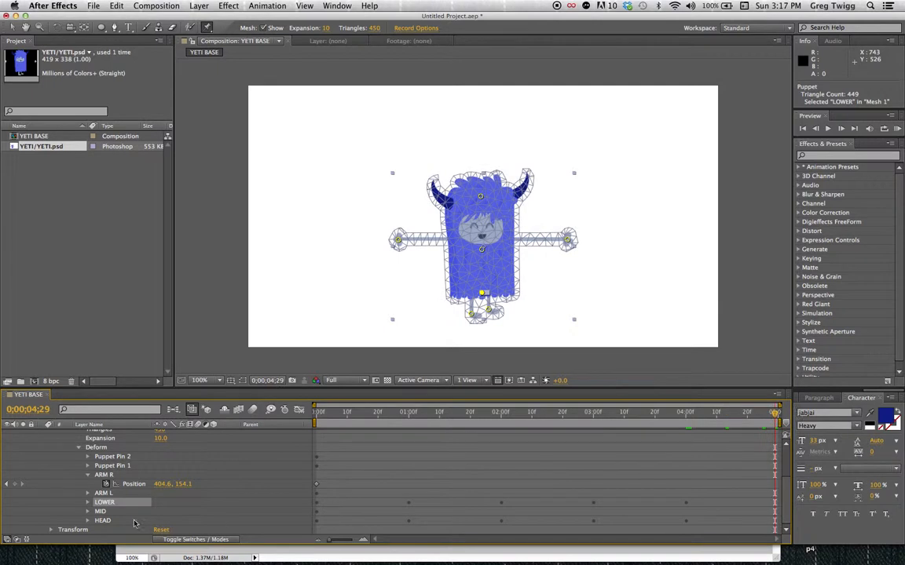
pyautogui.click(87, 502)
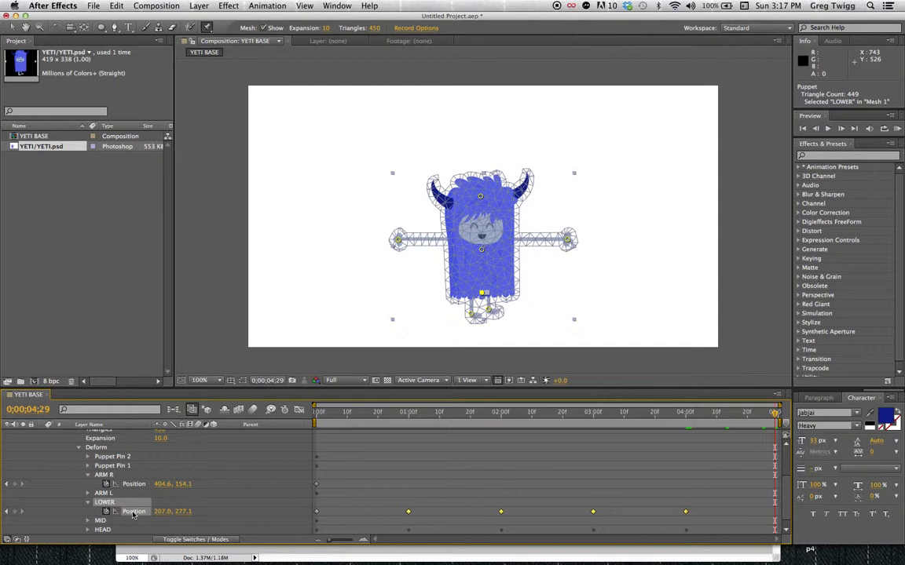
pyautogui.rightClick(133, 516)
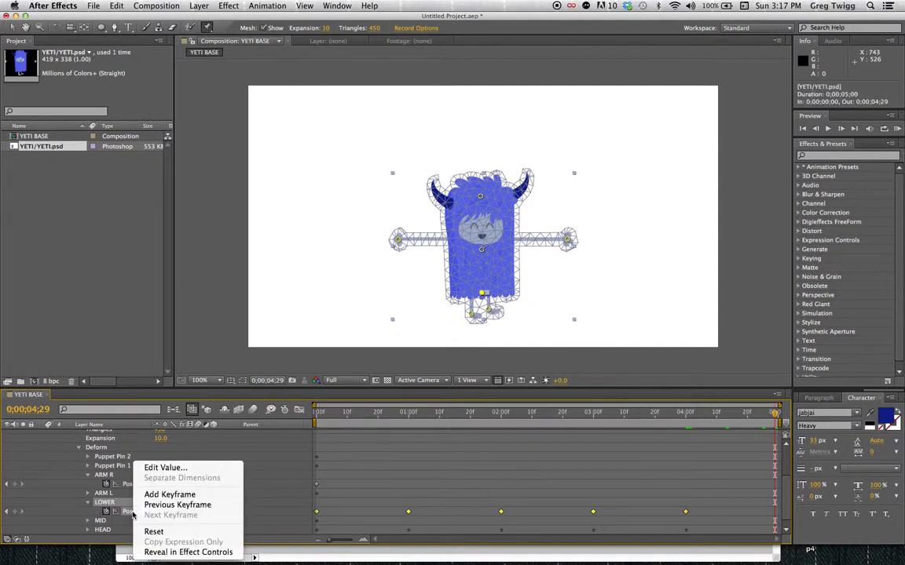
pyautogui.click(153, 532)
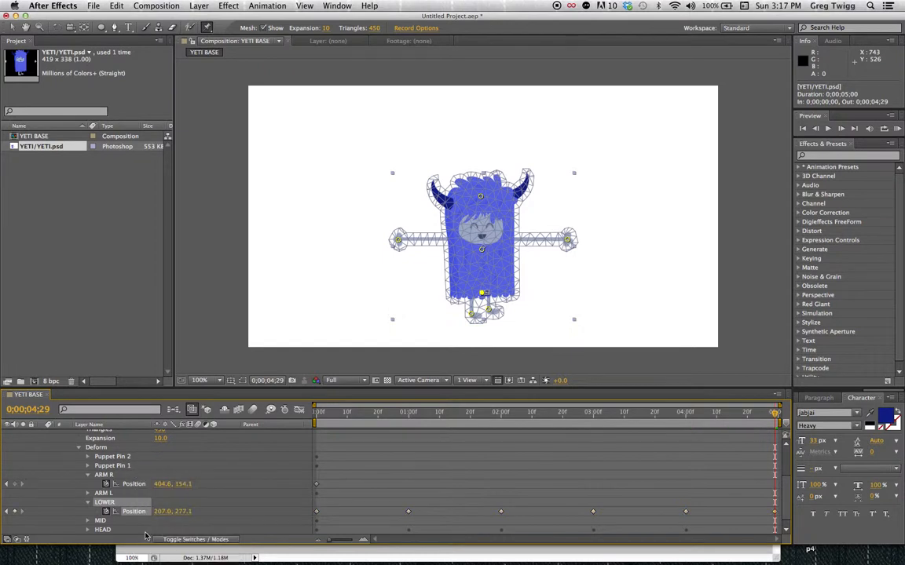
pyautogui.click(88, 503)
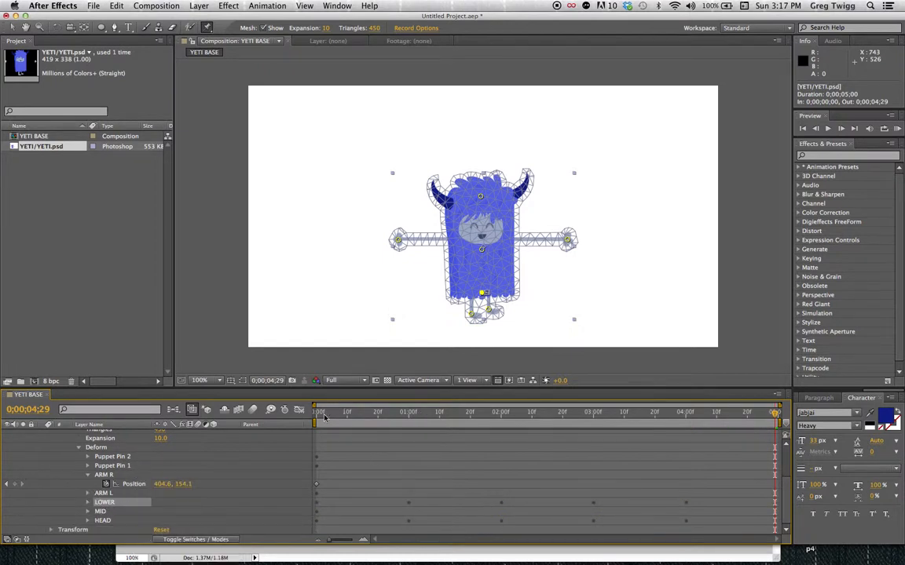
# Play a RAM preview of the swaying body and return to the start of the timeline
pyautogui.press('KP_0')
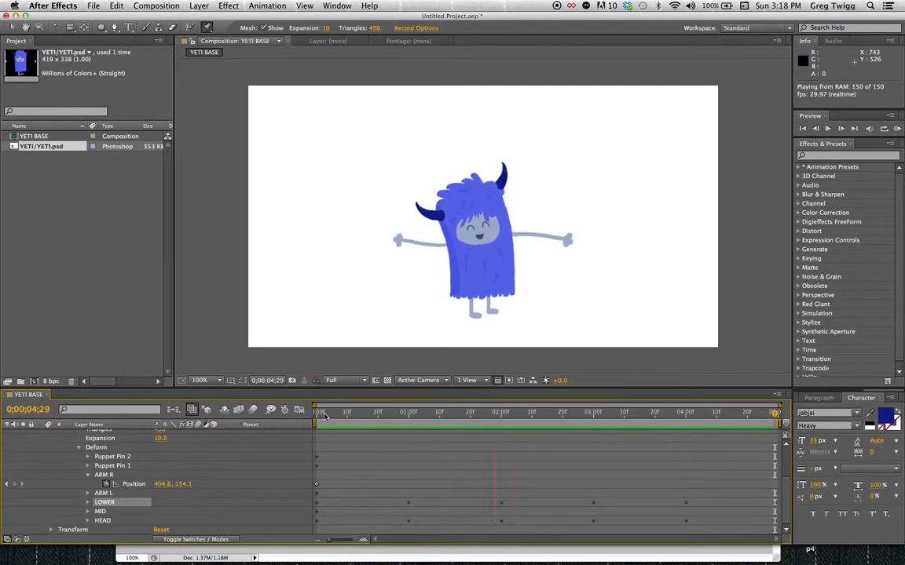
pyautogui.click(324, 415)
pyautogui.moveTo(324, 415); pyautogui.dragTo(310, 416)
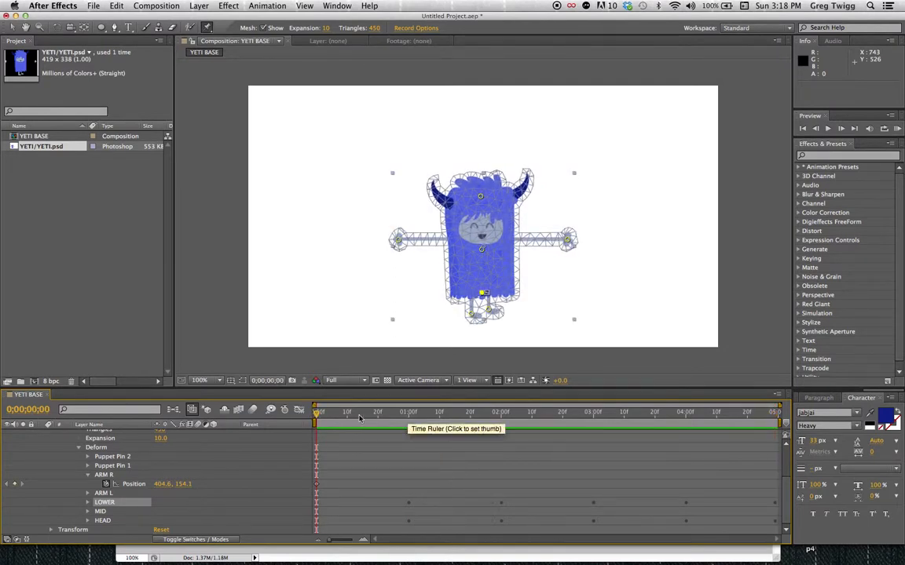
# At 0;00;01;00, keyframe the ARM L and ARM R pins down and inward so both arms hang beside the body
pyautogui.moveTo(318, 413); pyautogui.dragTo(407, 409)
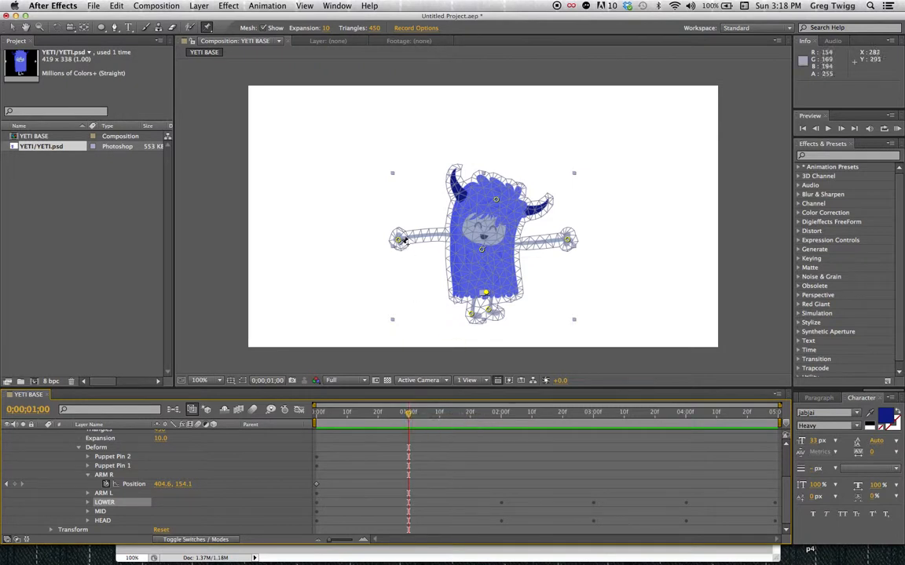
pyautogui.moveTo(398, 241); pyautogui.dragTo(435, 270)
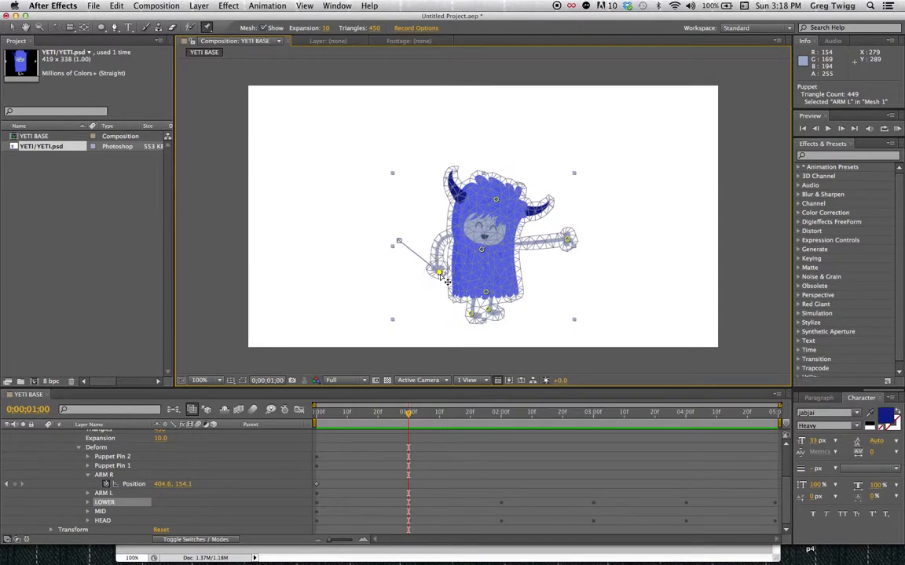
pyautogui.moveTo(567, 241); pyautogui.dragTo(534, 274)
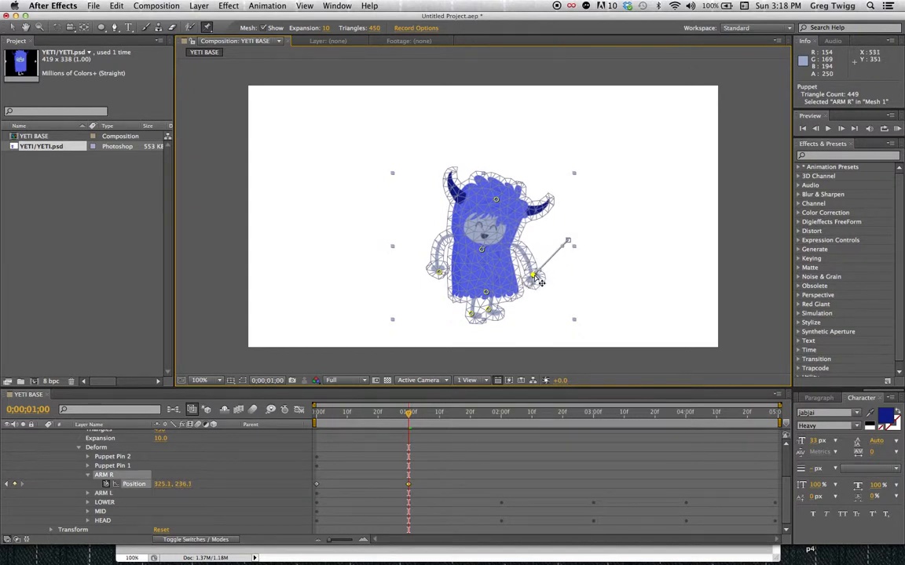
# At 0;00;02;00, keyframe the ARM L pin slightly outward and the ARM R pin slightly inward
pyautogui.moveTo(414, 414); pyautogui.dragTo(501, 396)
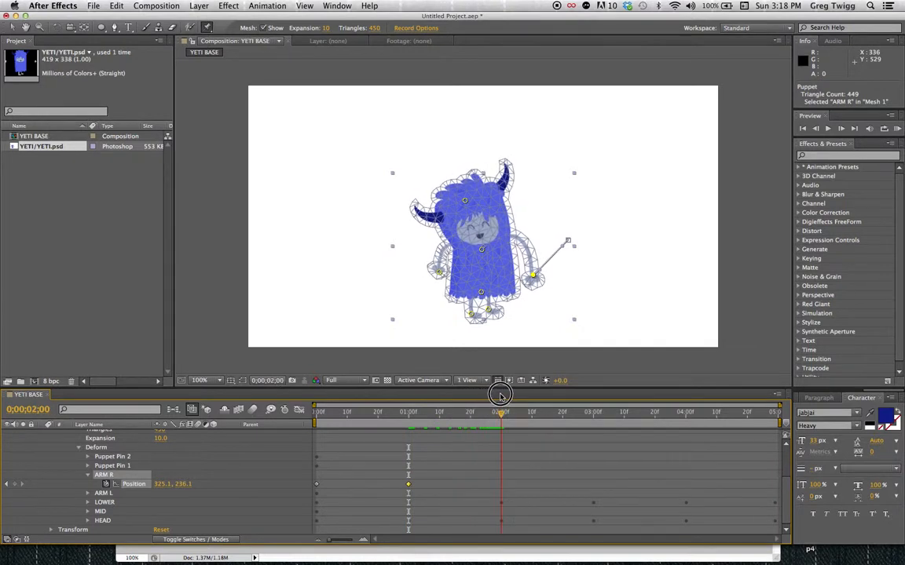
pyautogui.moveTo(441, 275); pyautogui.dragTo(429, 271)
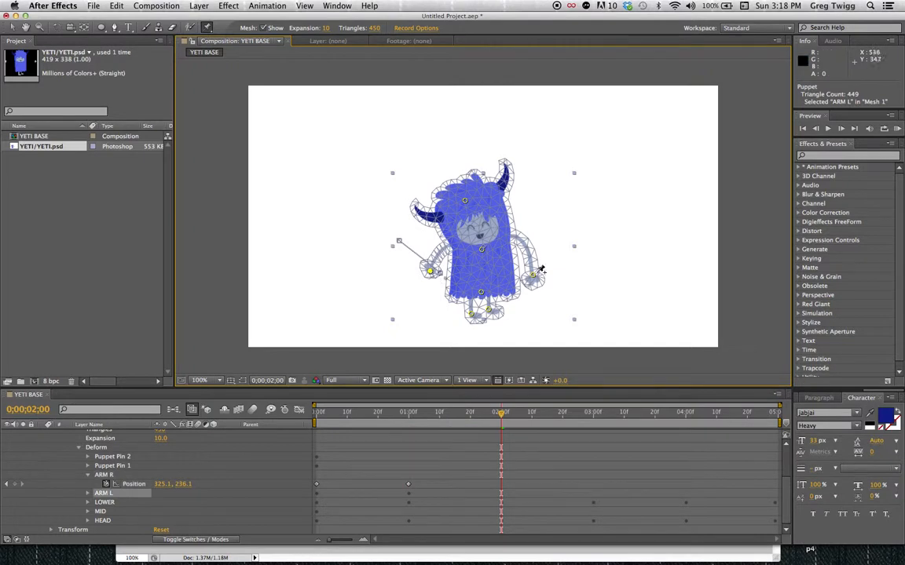
pyautogui.moveTo(533, 274); pyautogui.dragTo(525, 275)
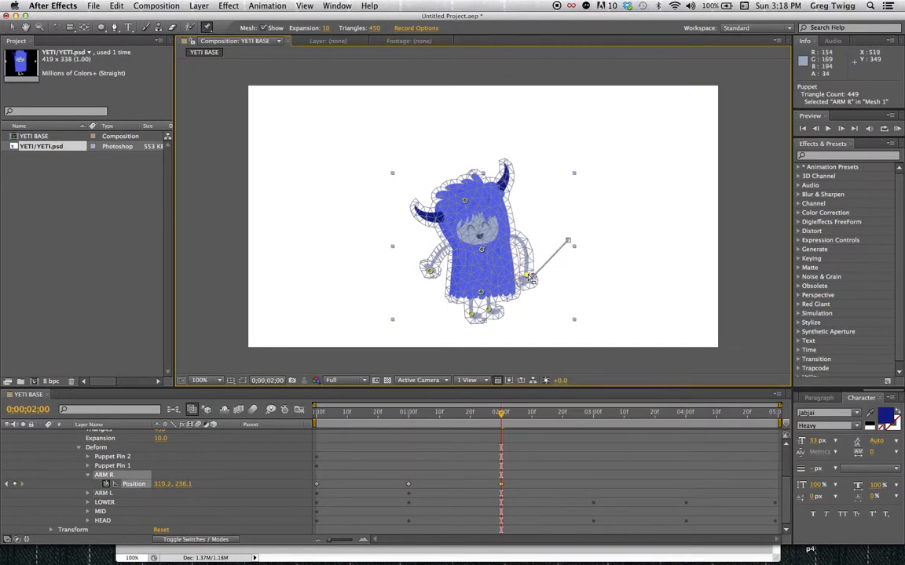
# At 0;00;03;00, keyframe the ARM R pin outward and slightly up, and the ARM L pin inward and slightly down
pyautogui.click(501, 414)
pyautogui.moveTo(546, 411); pyautogui.dragTo(593, 401)
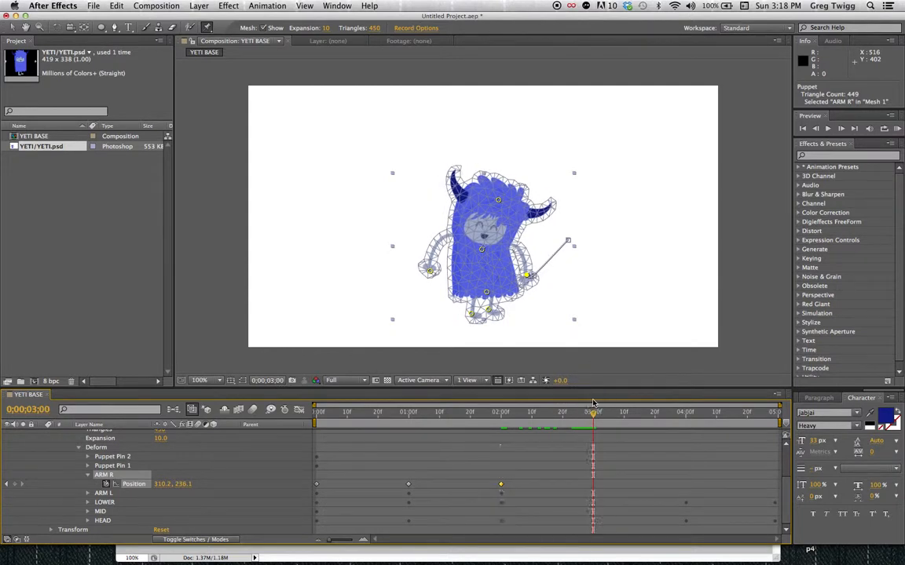
pyautogui.click(527, 275)
pyautogui.moveTo(528, 275); pyautogui.dragTo(537, 270)
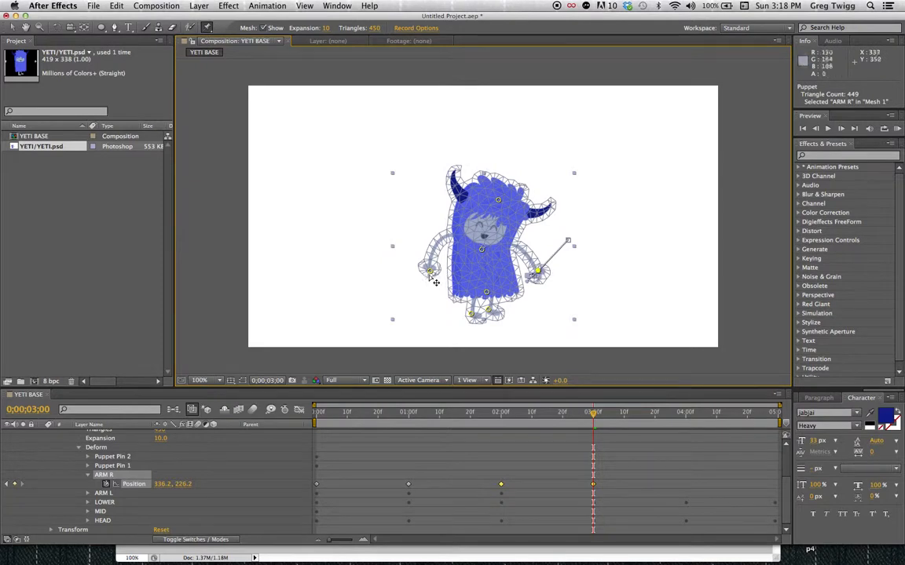
pyautogui.moveTo(431, 272); pyautogui.dragTo(442, 279)
# At 0;00;04;00, keyframe the ARM R pin slightly inward and the ARM L pin slightly outward
pyautogui.moveTo(594, 416); pyautogui.dragTo(685, 410)
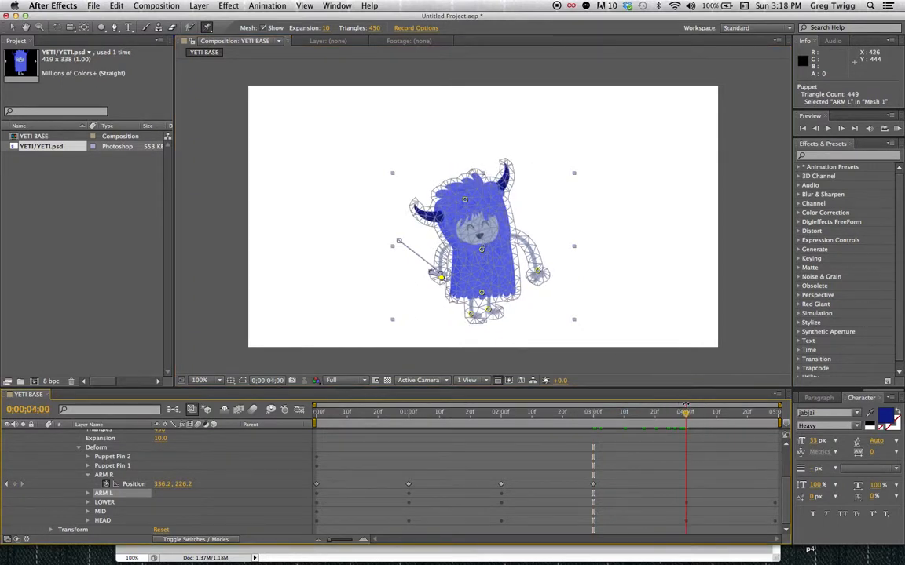
pyautogui.click(537, 272)
pyautogui.moveTo(537, 272); pyautogui.dragTo(530, 272)
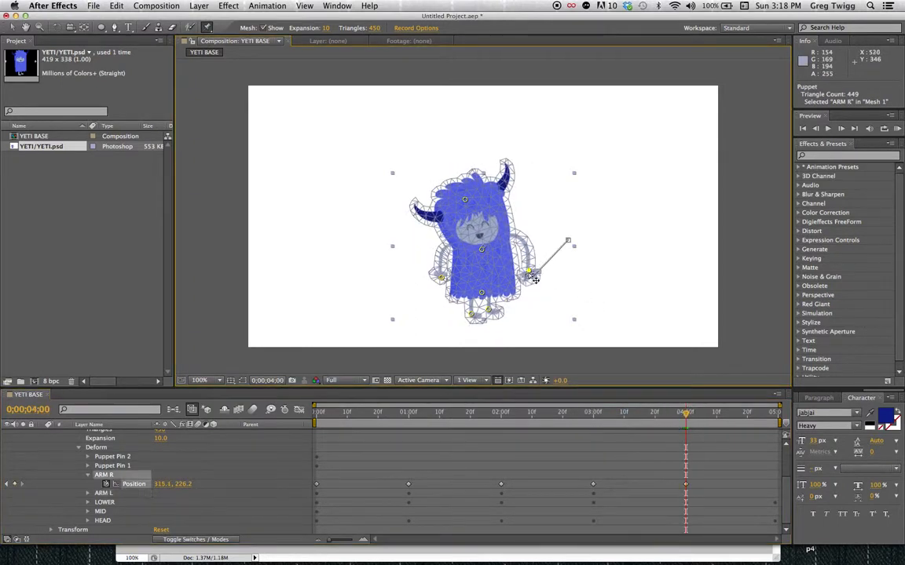
pyautogui.click(434, 275)
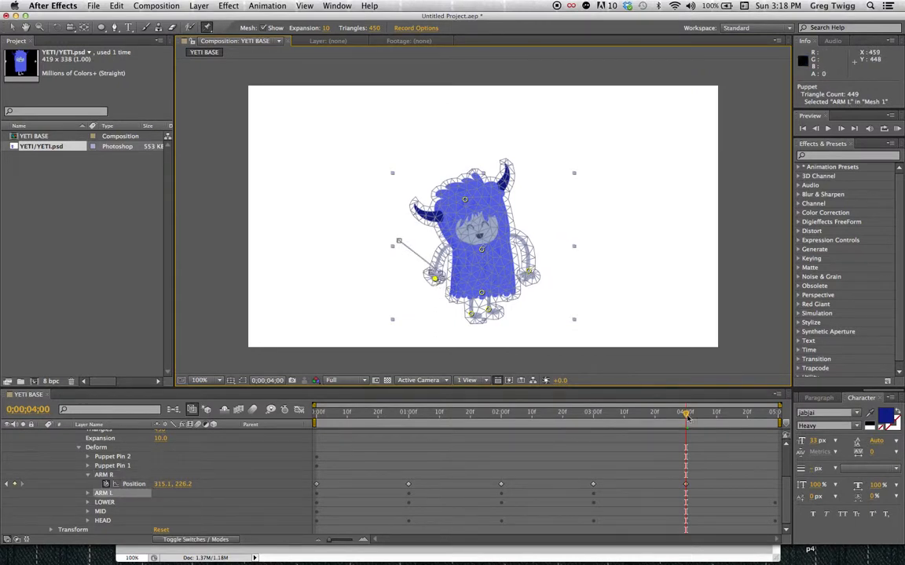
# At 0;00;04;29, reset the ARM L and ARM R pin positions so both arms are keyframed back in their original outstretched pose
pyautogui.moveTo(686, 416); pyautogui.dragTo(783, 407)
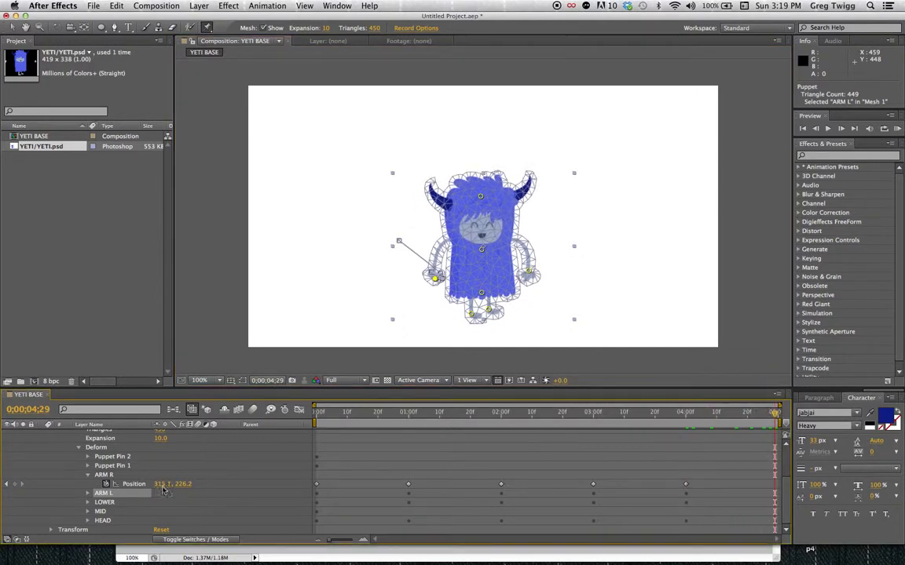
pyautogui.click(87, 493)
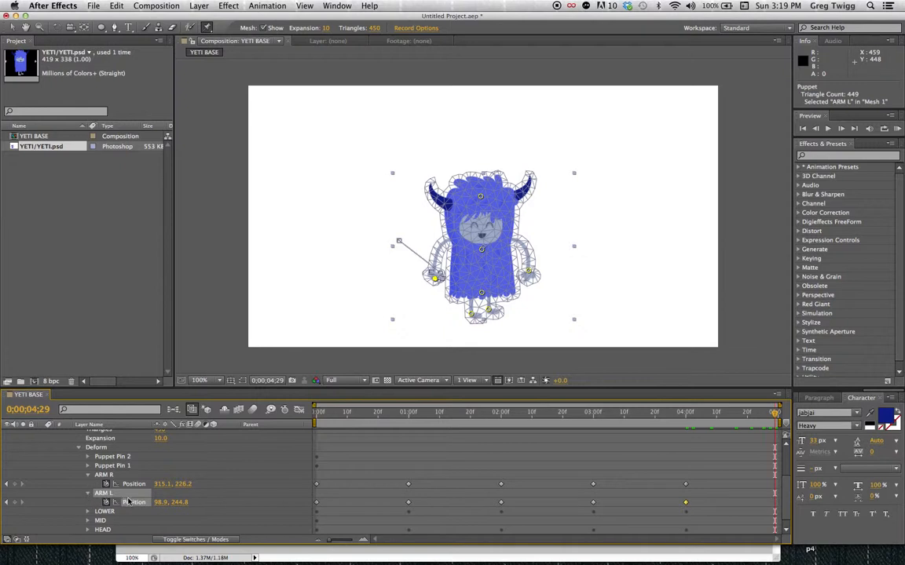
pyautogui.click(133, 503)
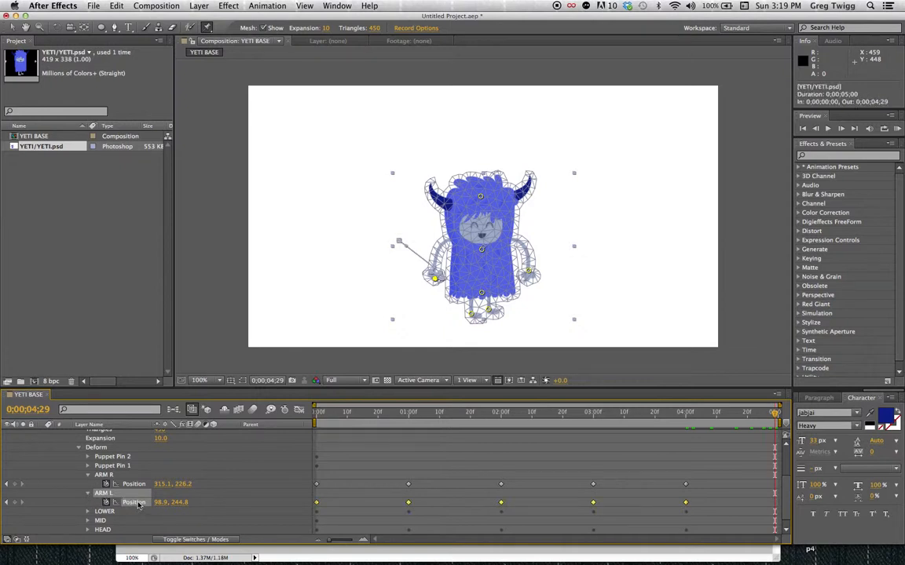
pyautogui.rightClick(137, 505)
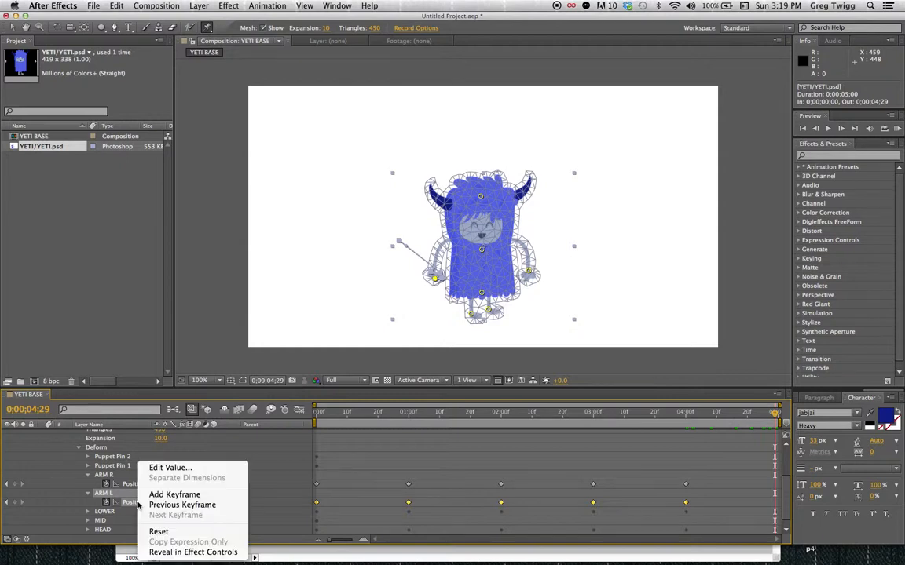
pyautogui.click(141, 487)
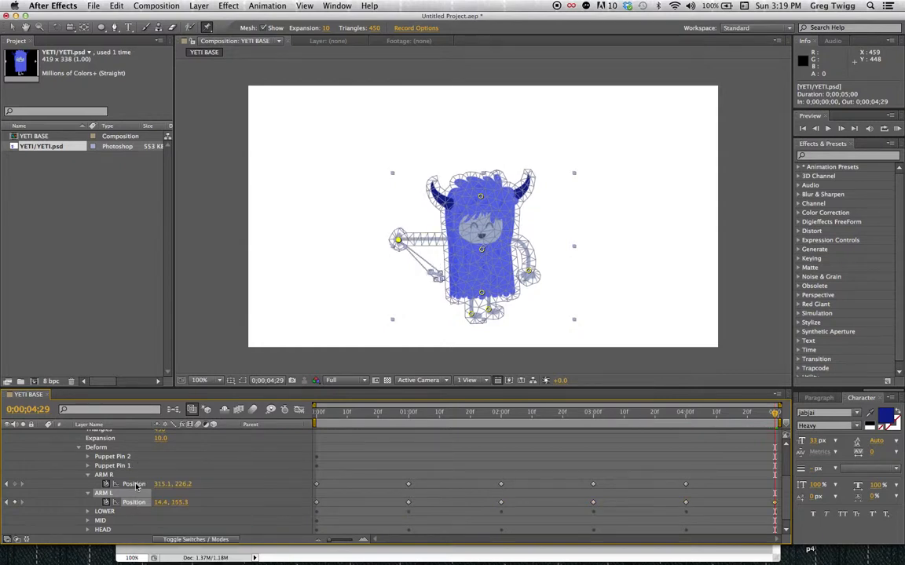
pyautogui.click(135, 484)
pyautogui.rightClick(135, 485)
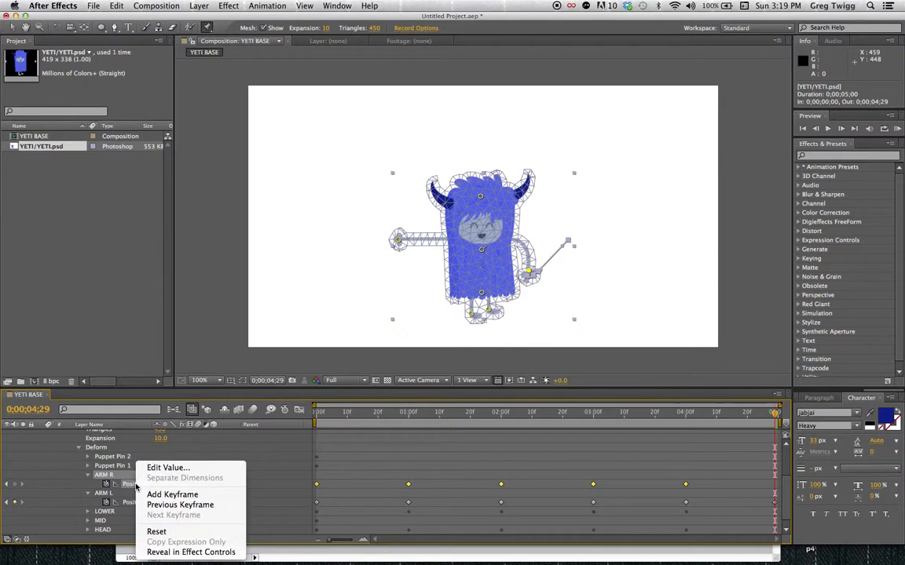
pyautogui.click(162, 530)
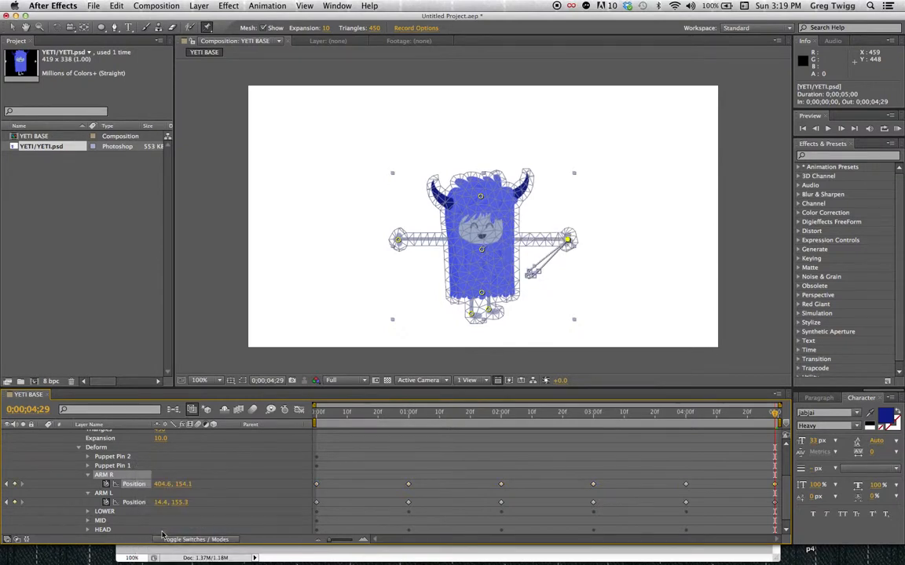
# Preview the full five-second animation from the first frame, and collapse the ARM R, ARM L and Mesh 1 properties
pyautogui.moveTo(328, 416); pyautogui.dragTo(287, 408)
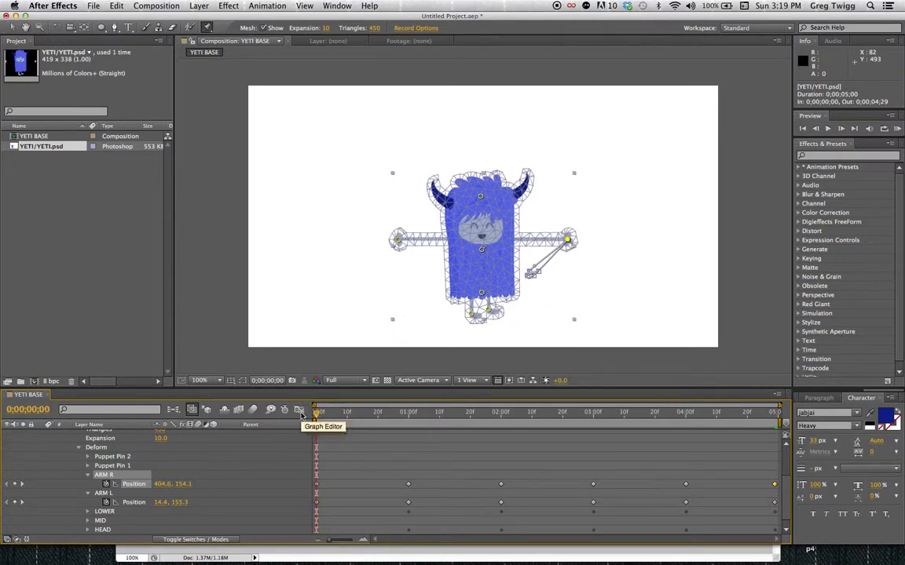
pyautogui.press('KP_0')
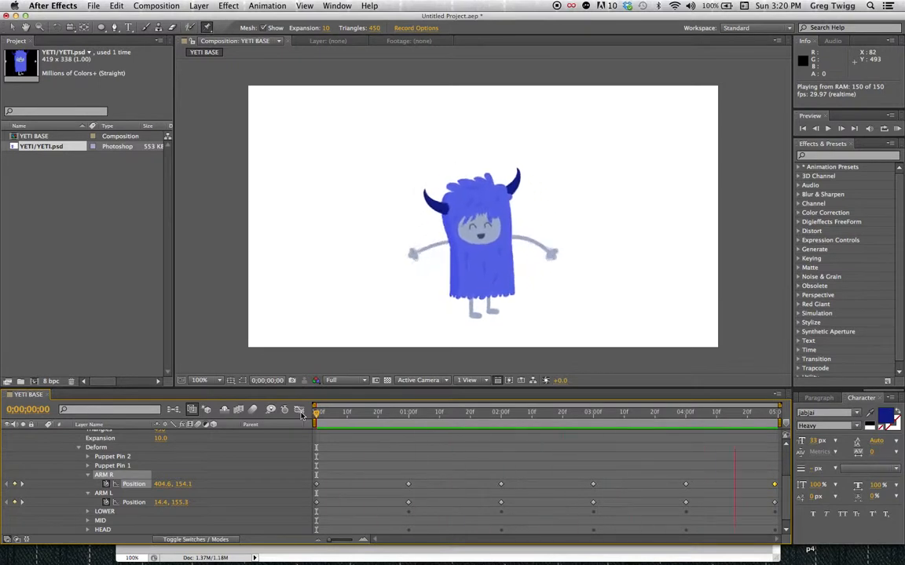
pyautogui.click(87, 475)
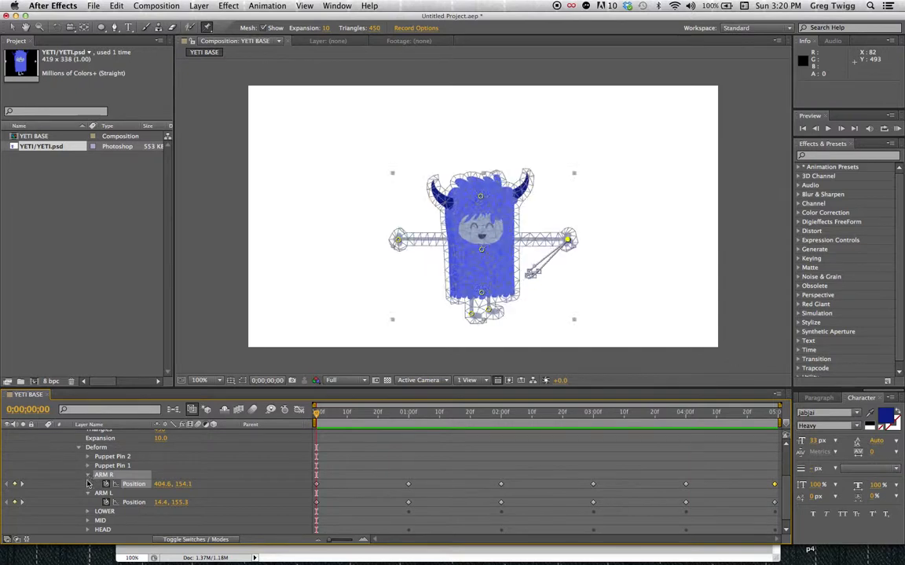
pyautogui.click(87, 475)
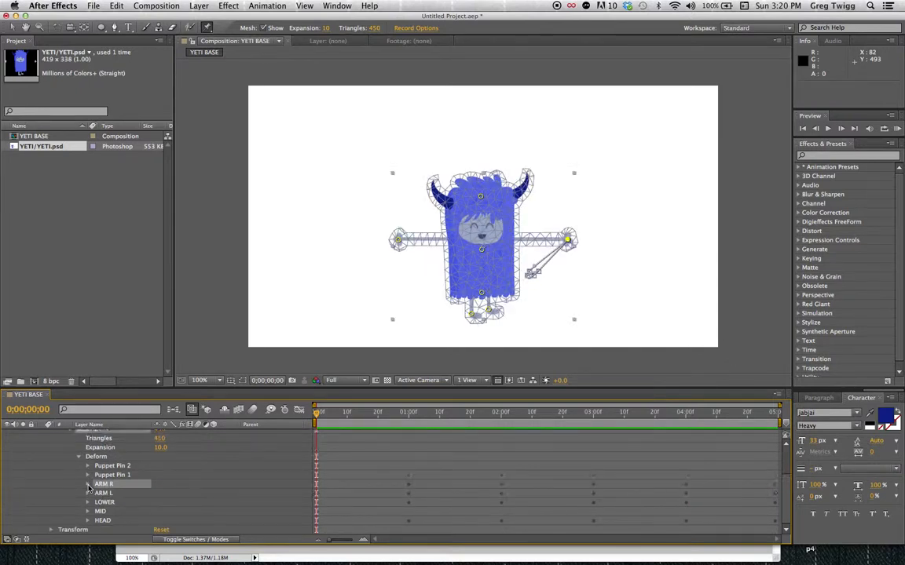
pyautogui.click(88, 484)
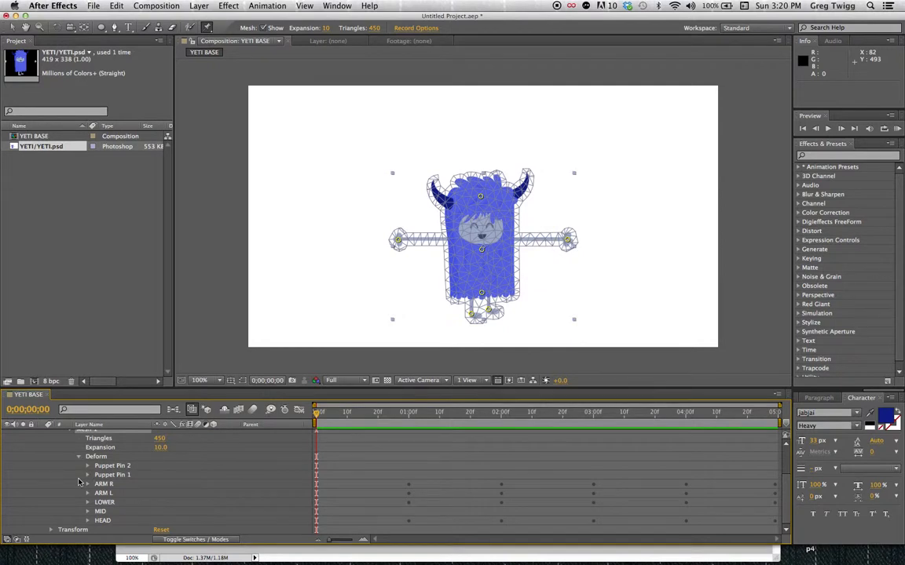
pyautogui.scroll(2, 78, 482)
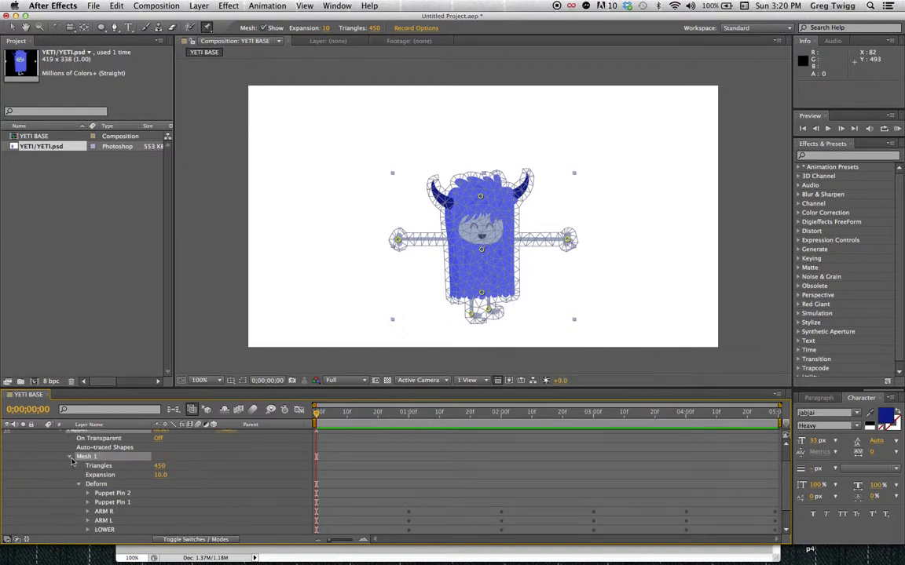
pyautogui.click(70, 458)
pyautogui.click(99, 504)
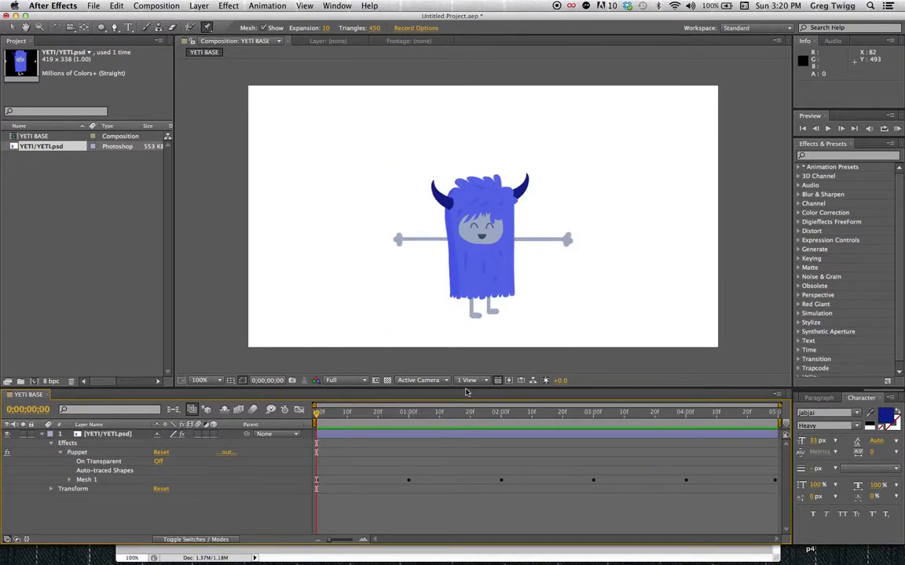
# Create a YETI text layer above the character, scale it up and center it over the head at about 315, 131
pyautogui.click(130, 27)
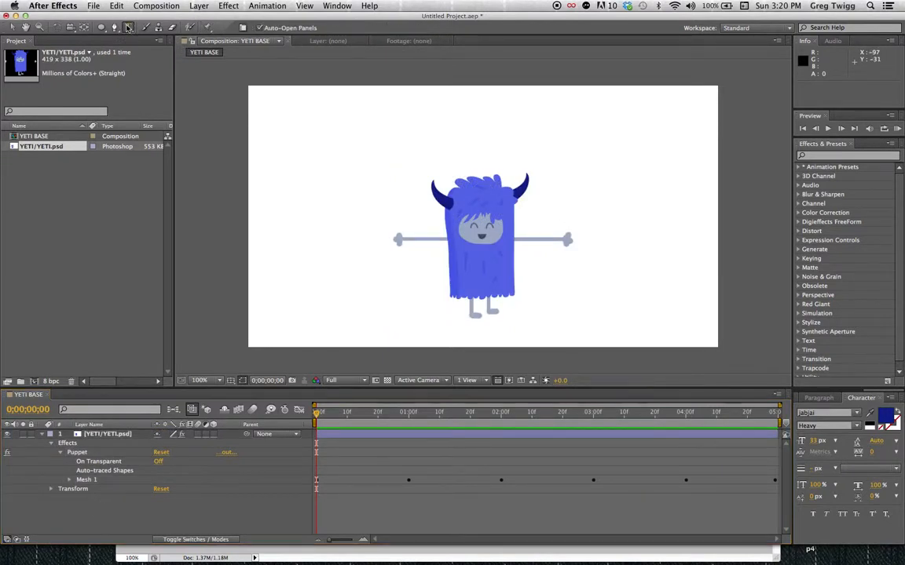
pyautogui.click(475, 124)
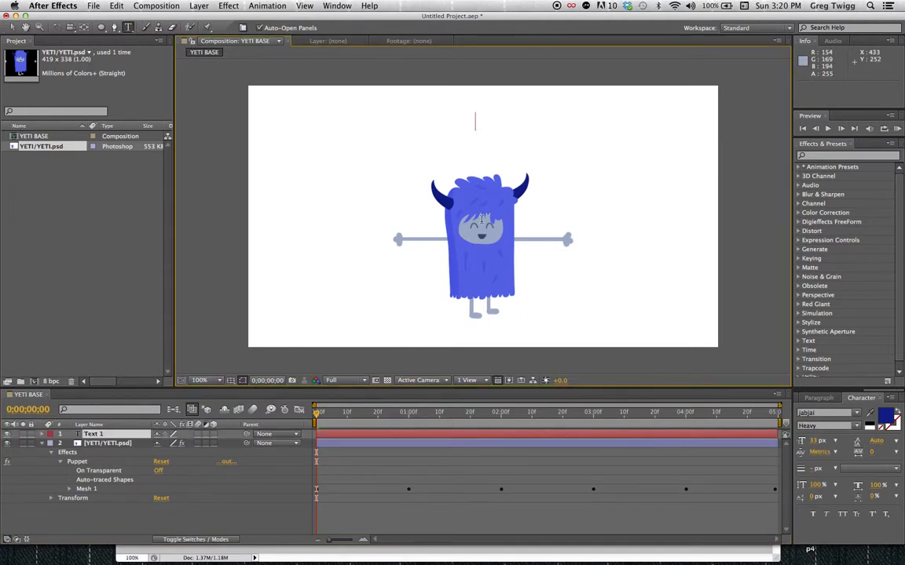
pyautogui.write('YETI')
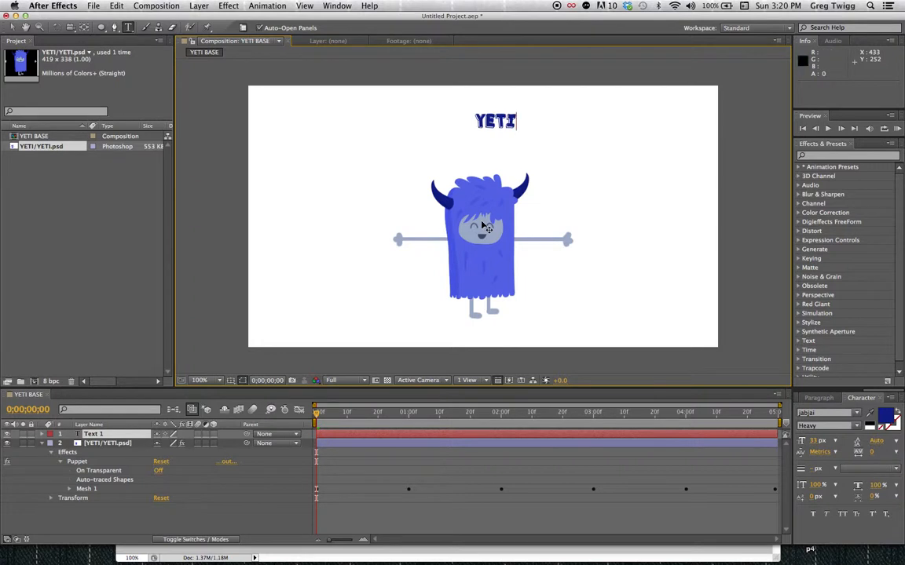
pyautogui.click(12, 27)
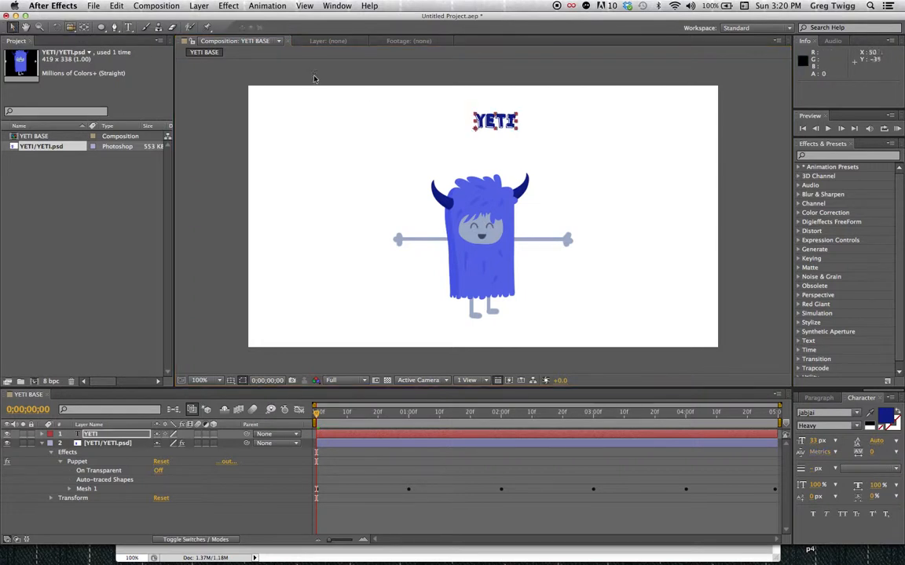
pyautogui.moveTo(516, 129); pyautogui.dragTo(596, 161)
pyautogui.moveTo(541, 119); pyautogui.dragTo(496, 145)
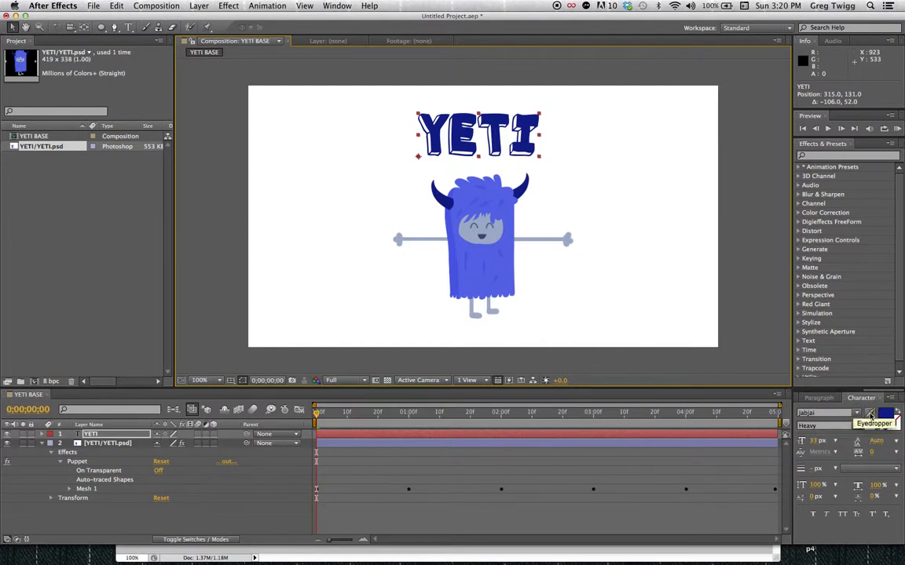
# Sample the character's blue fur as the YETI title's fill, and replace it with the dark color sampled from the mouth
pyautogui.click(870, 413)
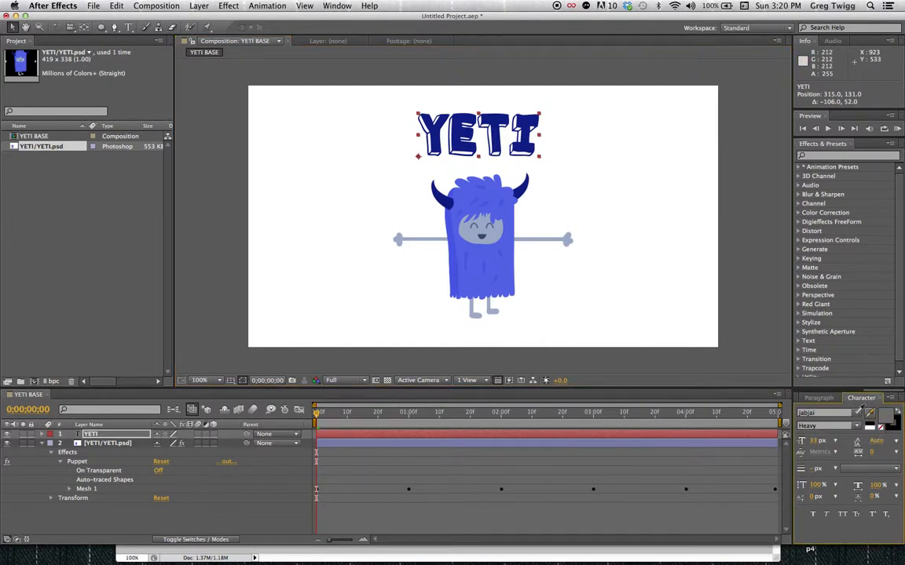
pyautogui.click(506, 218)
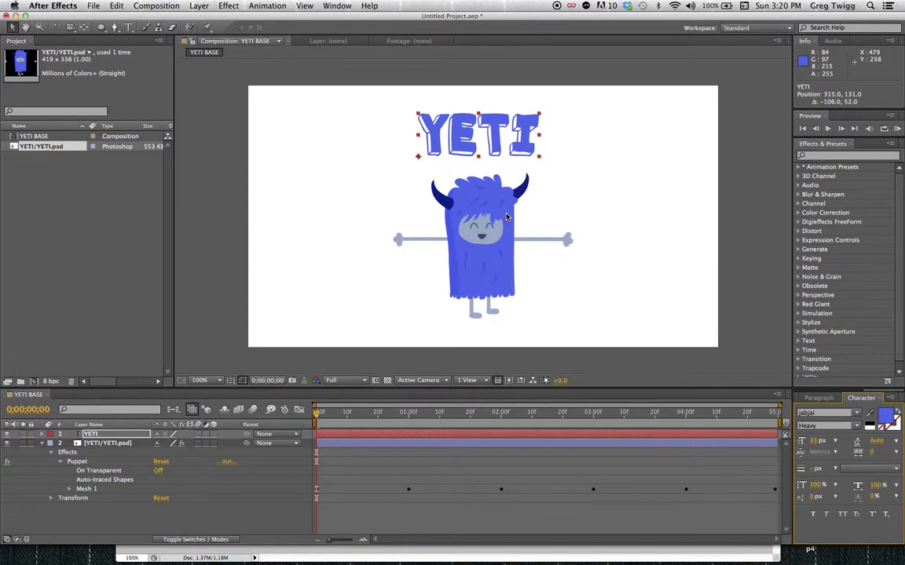
pyautogui.click(869, 413)
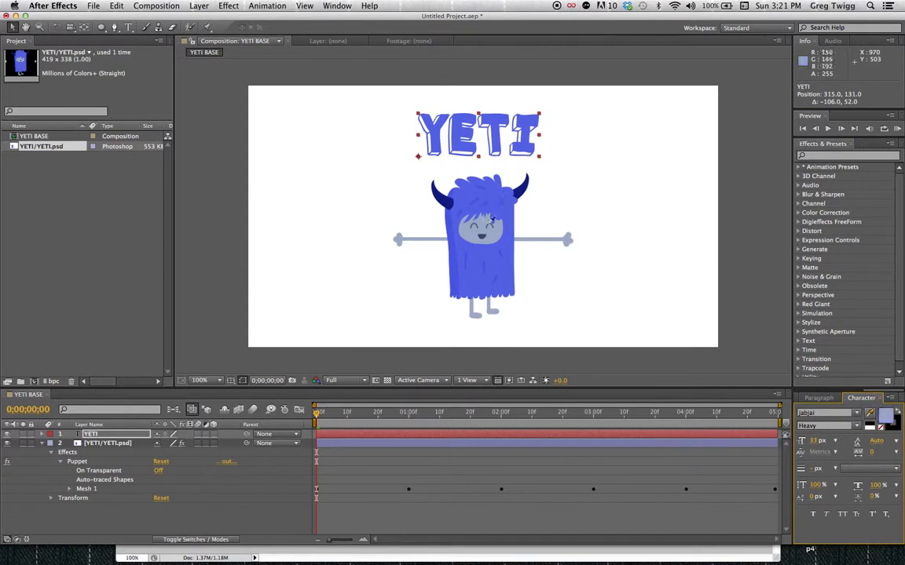
pyautogui.click(483, 238)
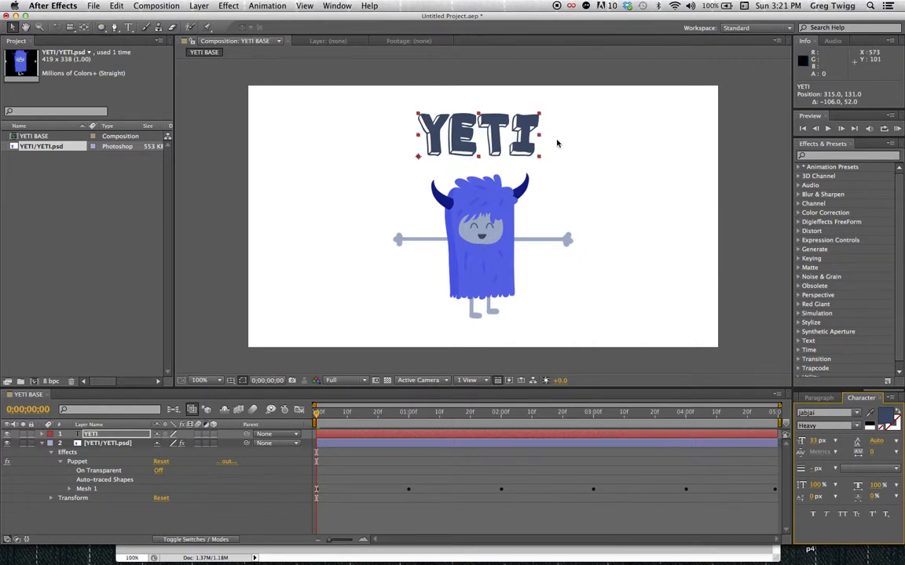
pyautogui.click(127, 29)
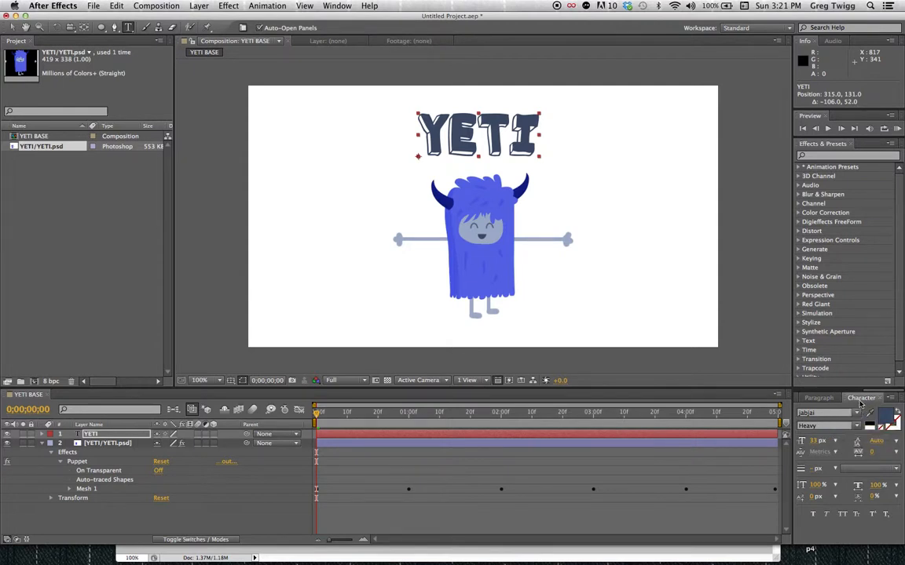
pyautogui.click(334, 6)
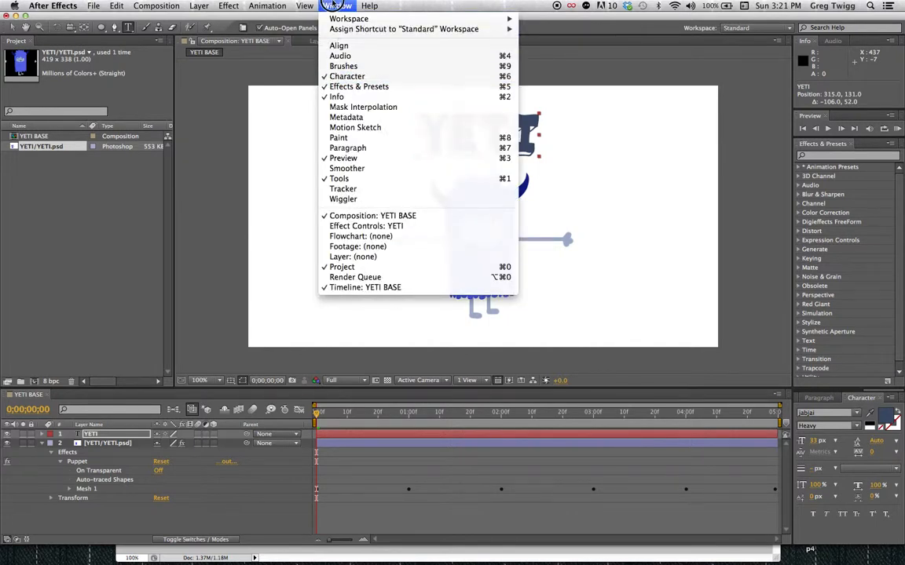
pyautogui.click(347, 77)
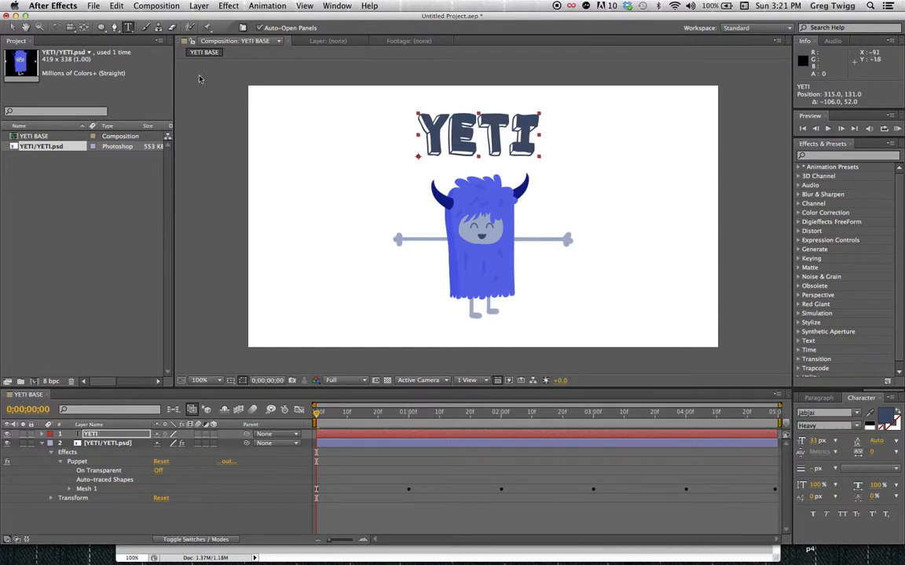
# Place a Puppet pin near the top of the title's letter Y, and set its mesh expansion to 2 and triangles to 200
pyautogui.click(208, 28)
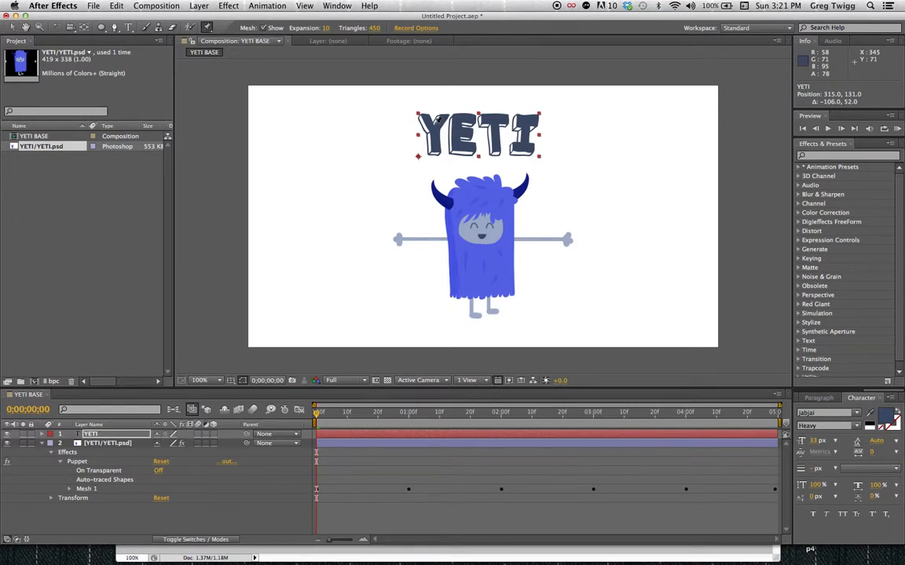
pyautogui.click(432, 123)
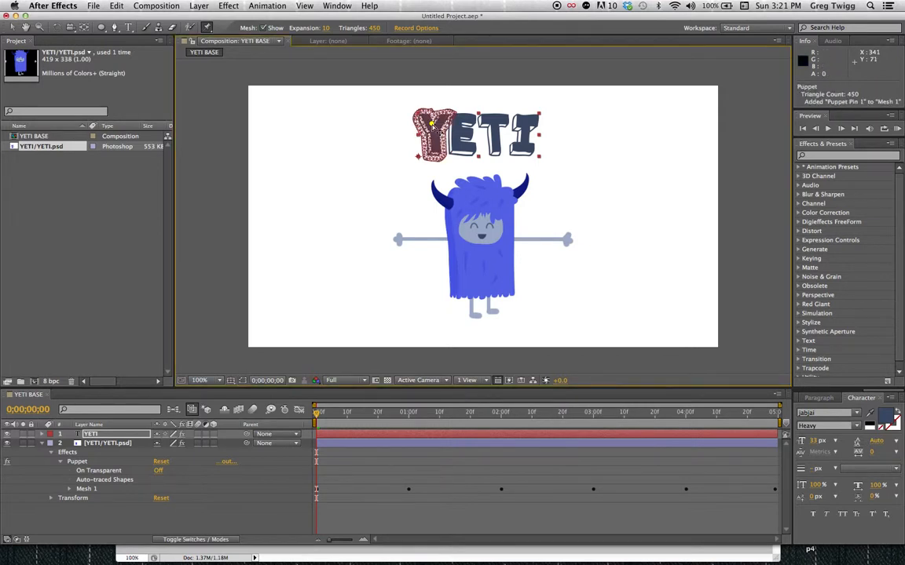
pyautogui.click(326, 28)
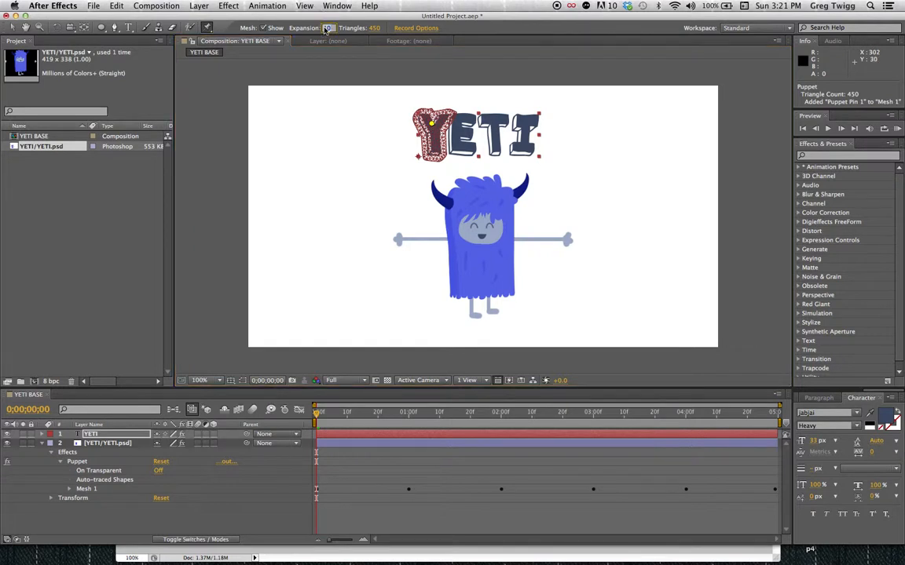
pyautogui.press('Return')
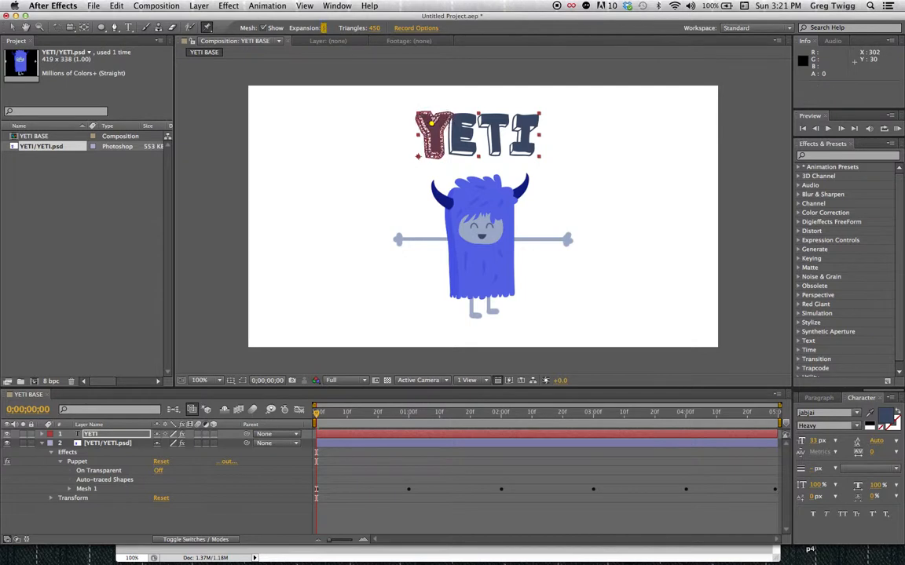
pyautogui.click(325, 28)
pyautogui.press('Return')
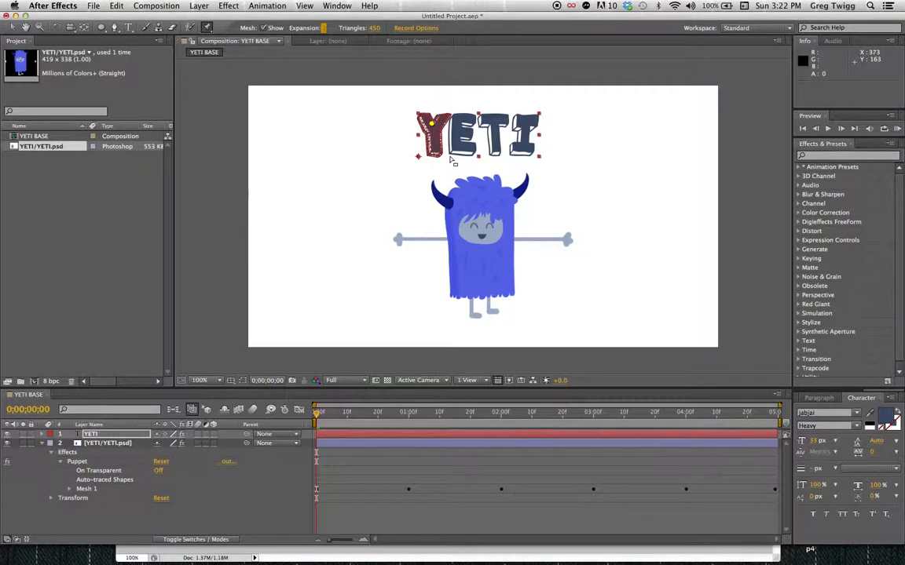
pyautogui.click(374, 29)
pyautogui.write('500')
pyautogui.press('Return')
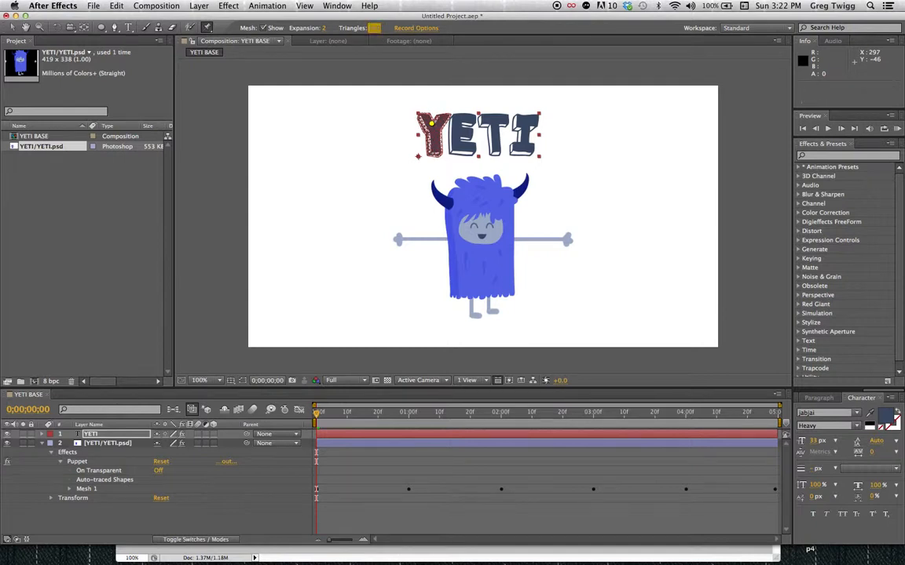
# Add two more Puppet pins down the stem of the Y, and place three pins from top to bottom on the E
pyautogui.click(433, 134)
pyautogui.click(435, 148)
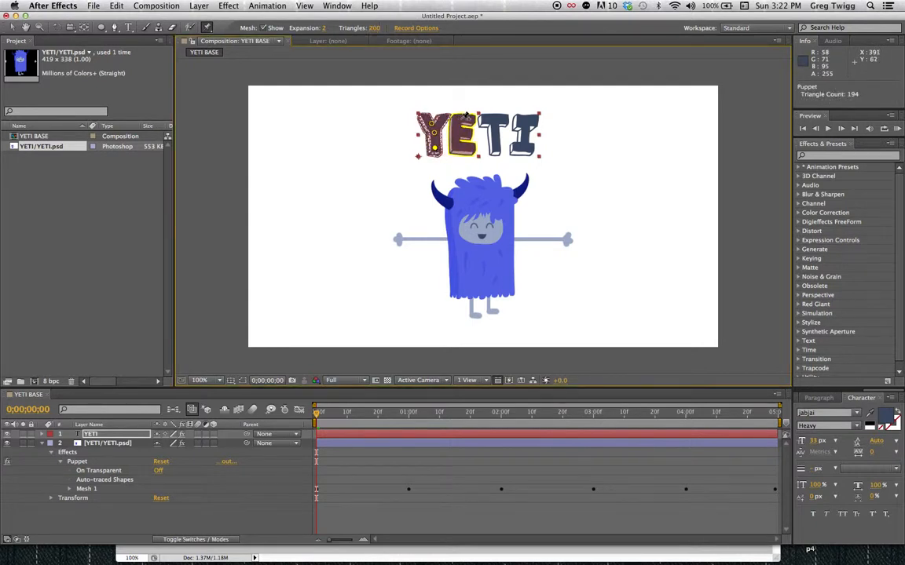
pyautogui.click(461, 118)
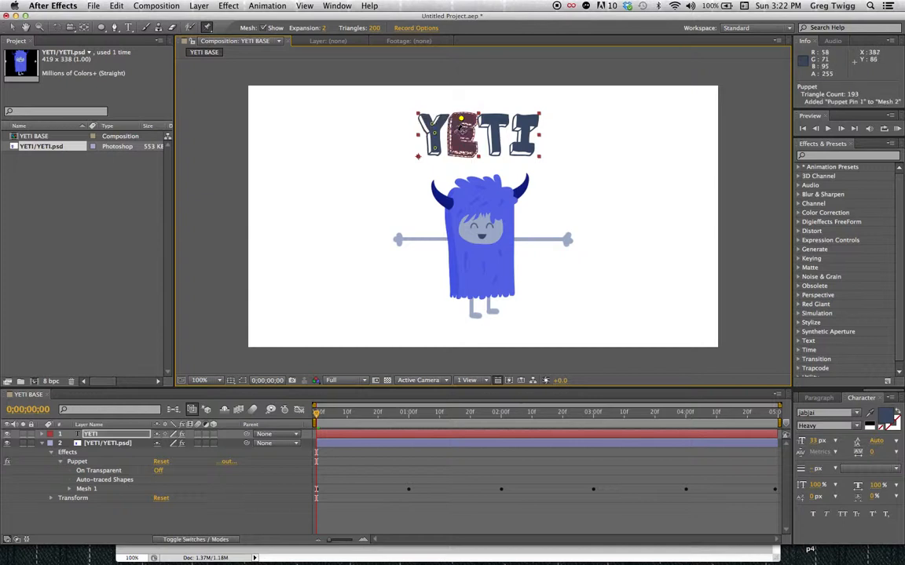
pyautogui.click(461, 132)
pyautogui.click(464, 147)
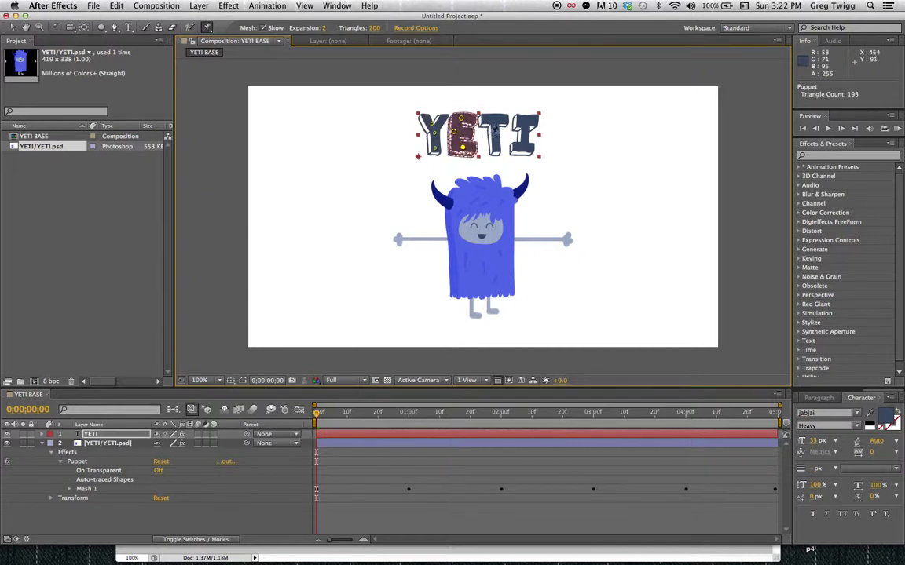
# Place three Puppet pins from top to bottom on the T and three more from top to bottom on the I
pyautogui.click(492, 118)
pyautogui.click(495, 131)
pyautogui.click(496, 149)
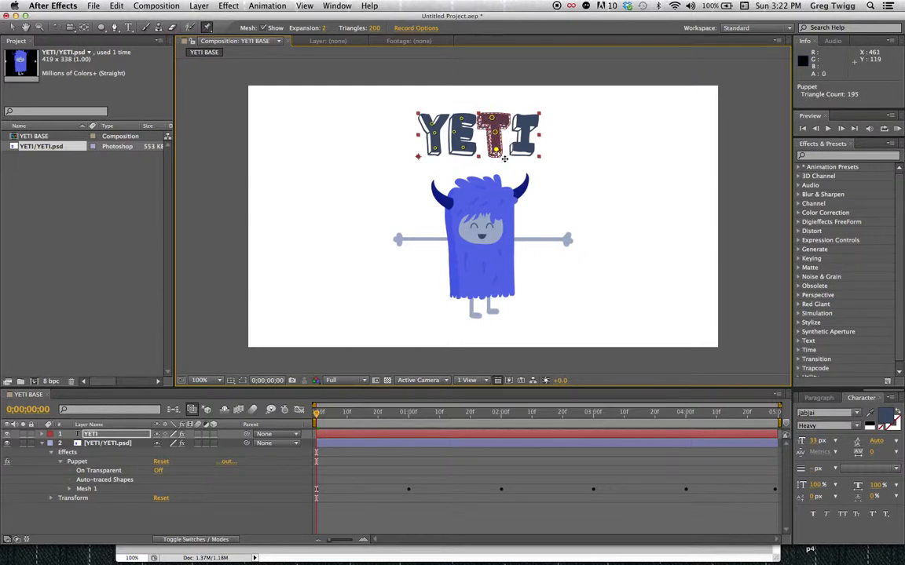
pyautogui.click(524, 119)
pyautogui.click(526, 136)
pyautogui.click(523, 150)
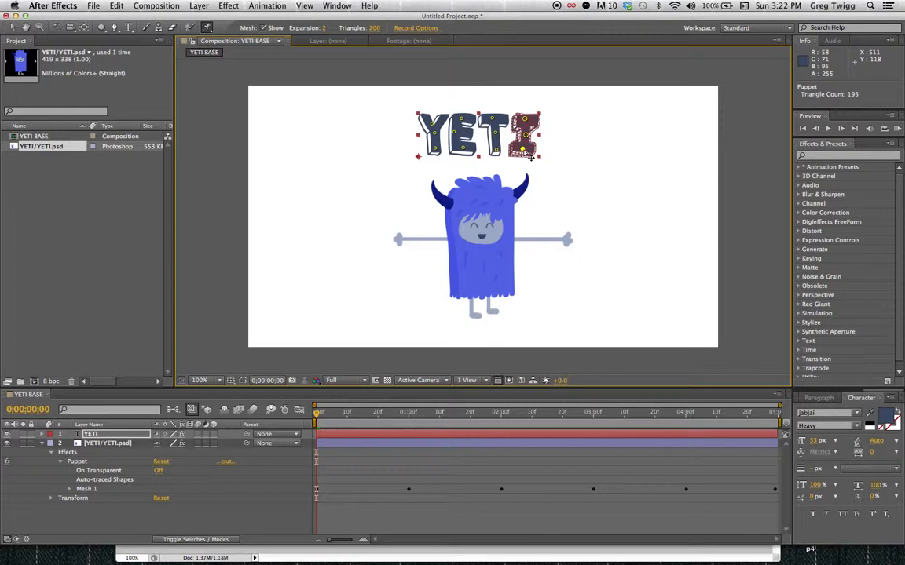
pyautogui.moveTo(531, 156)
pyautogui.mouseDown()
pyautogui.moveTo(503, 142)
pyautogui.moveTo(528, 138)
pyautogui.moveTo(524, 148)
pyautogui.mouseUp()
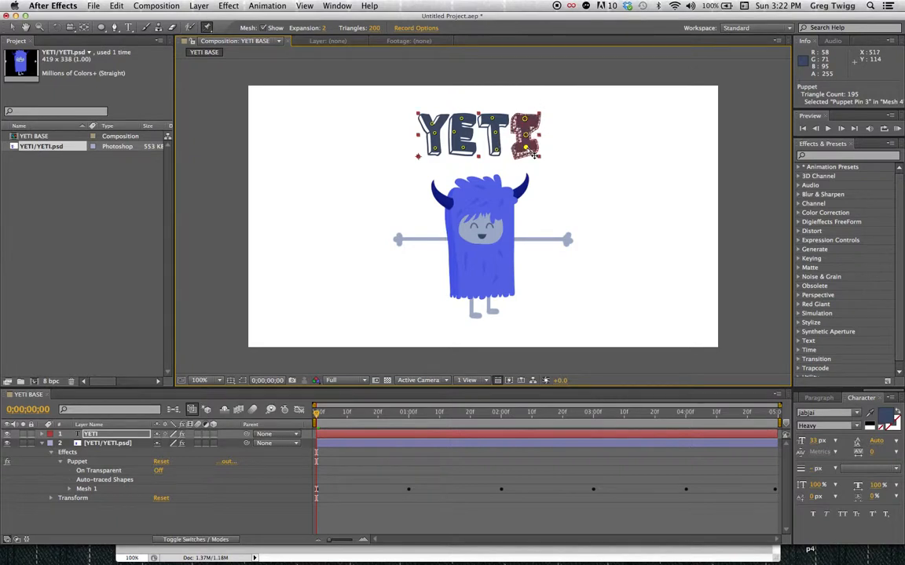
pyautogui.press('super+z')
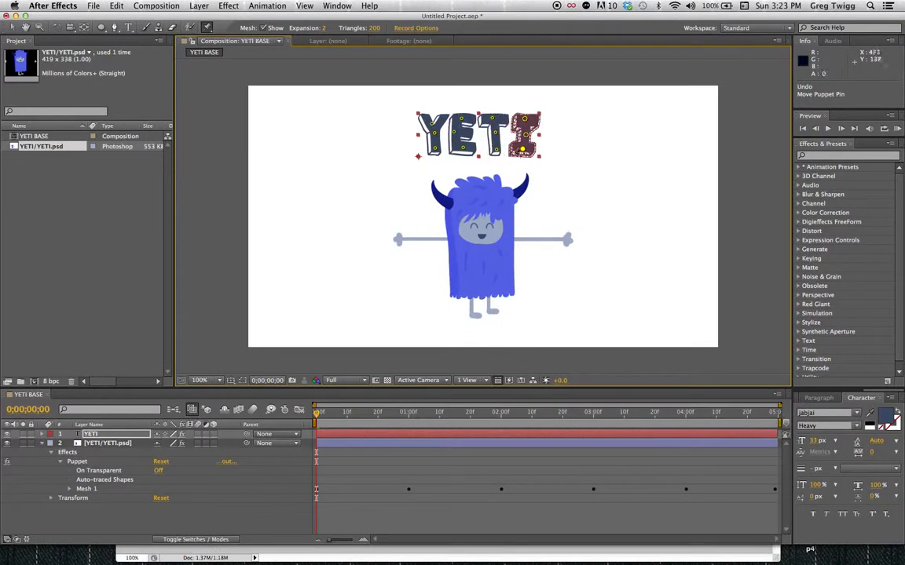
pyautogui.click(522, 147)
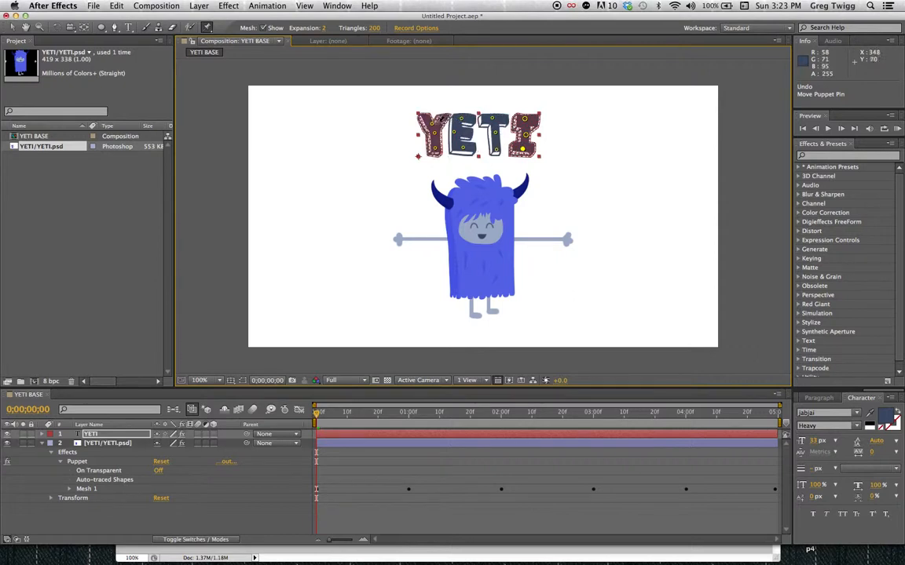
# Try recording a motion for the Y's top pin from the start of the timeline, preview it, and undo the recording
pyautogui.click(432, 125)
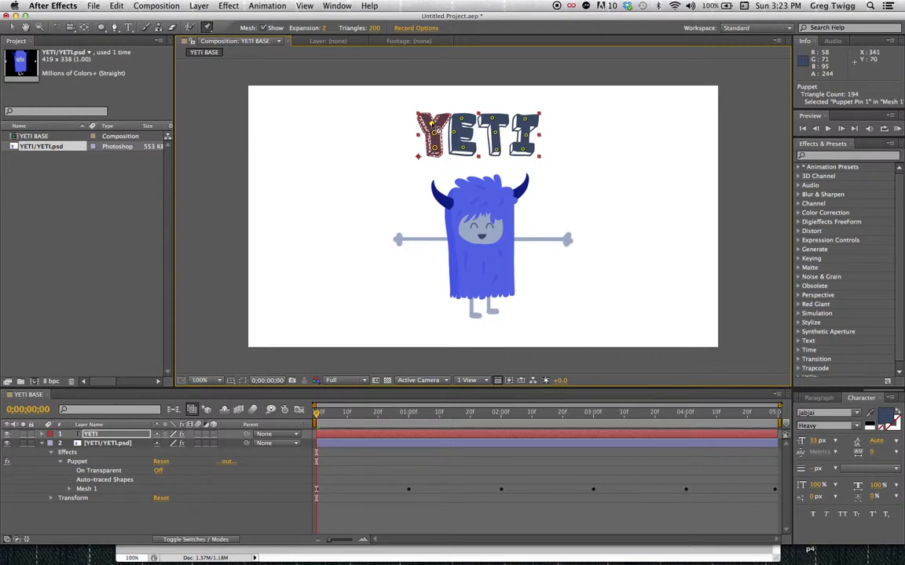
pyautogui.moveTo(431, 122)
pyautogui.mouseDown()
pyautogui.moveTo(424, 118)
pyautogui.moveTo(431, 124)
pyautogui.mouseUp()
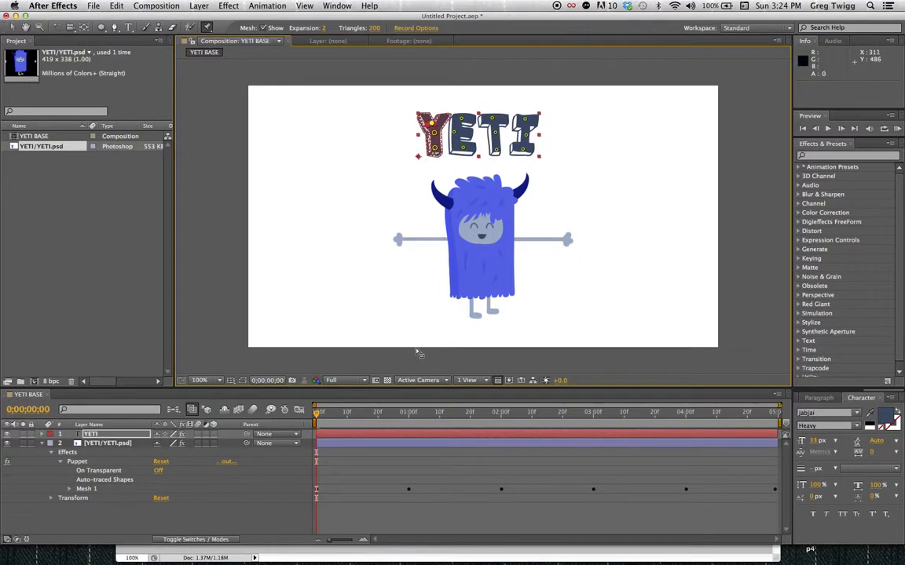
pyautogui.press('KP_0')
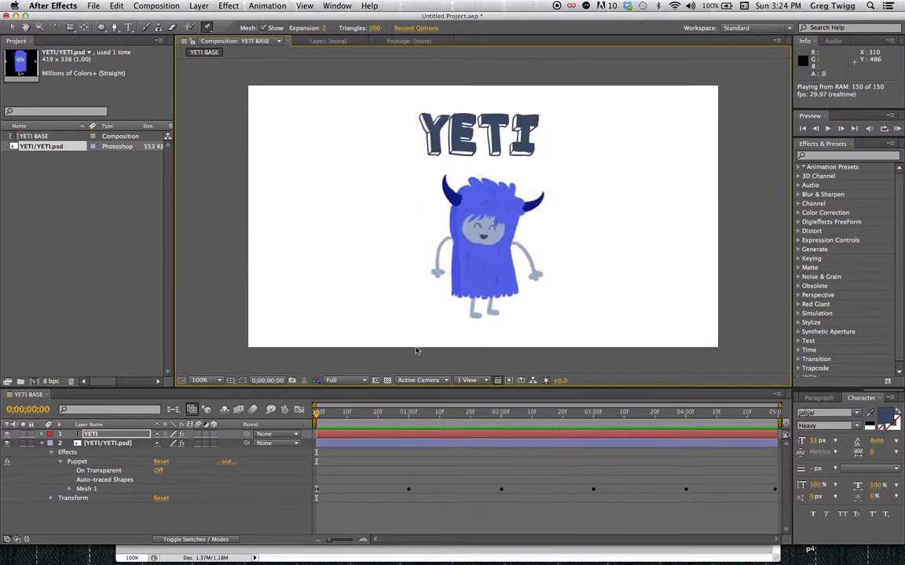
pyautogui.press('space')
pyautogui.press('super+z')
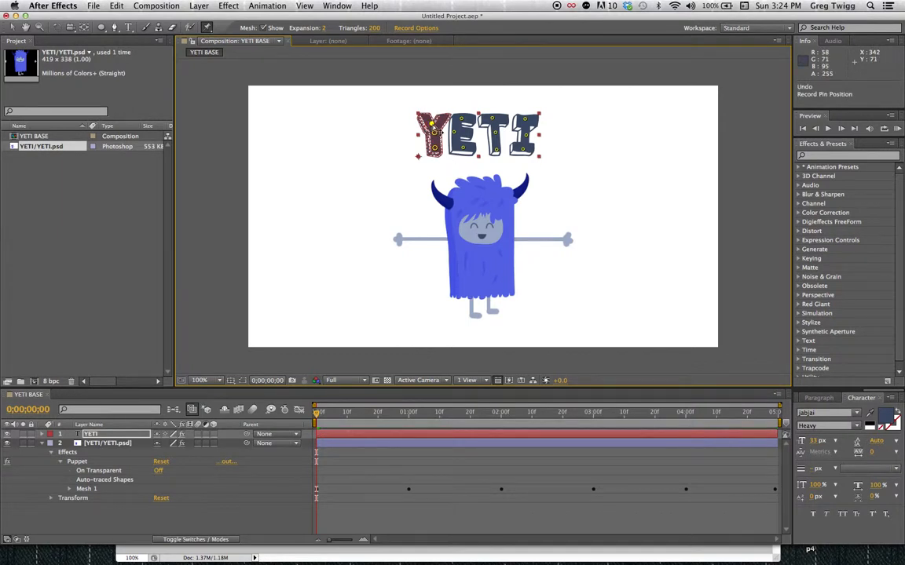
# Record a side-to-side sway for the Y's top pin from the start of the timeline, and play it back
pyautogui.moveTo(432, 122); pyautogui.dragTo(425, 123)
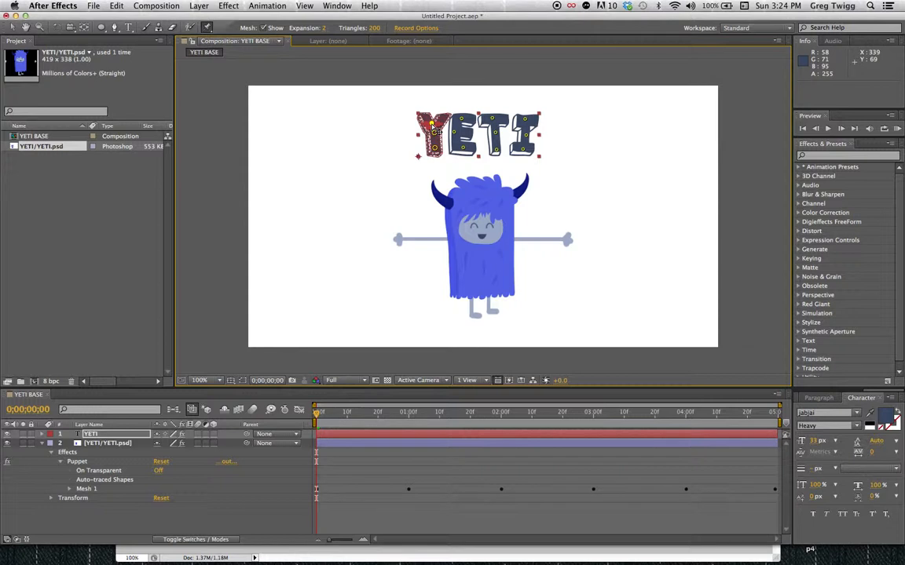
pyautogui.press('space')
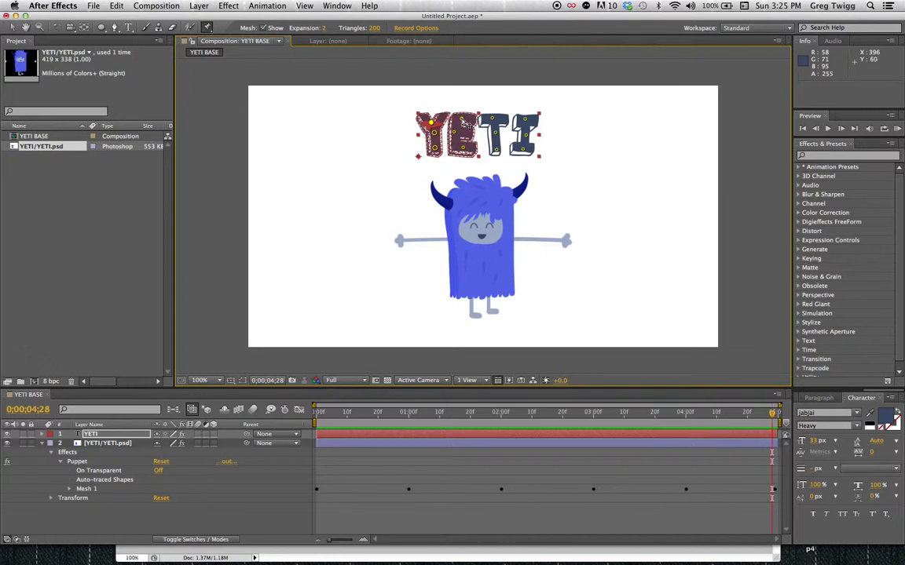
# Try recording motion for the top pins of the E, T and I at 0;00;04;28, and preview the animation
pyautogui.moveTo(462, 120); pyautogui.dragTo(462, 121)
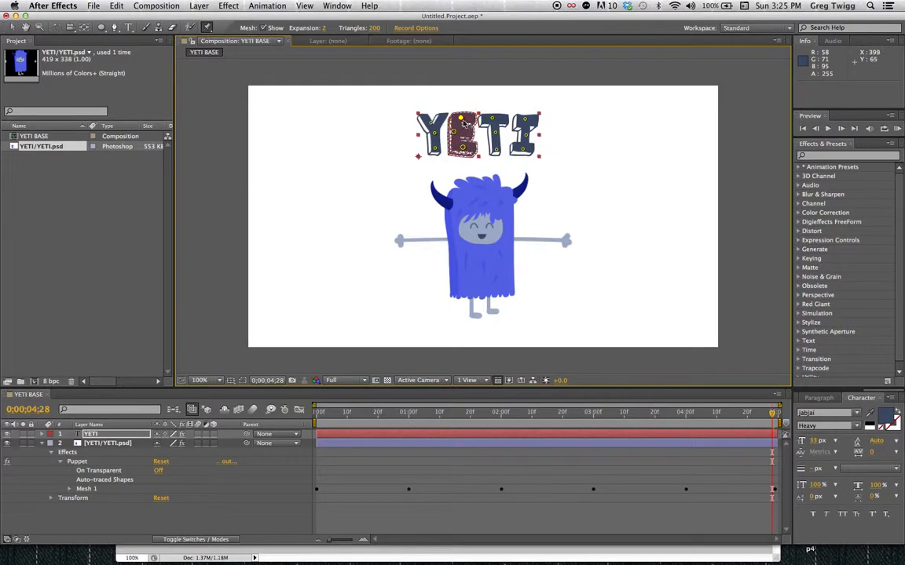
pyautogui.moveTo(494, 121); pyautogui.dragTo(494, 119)
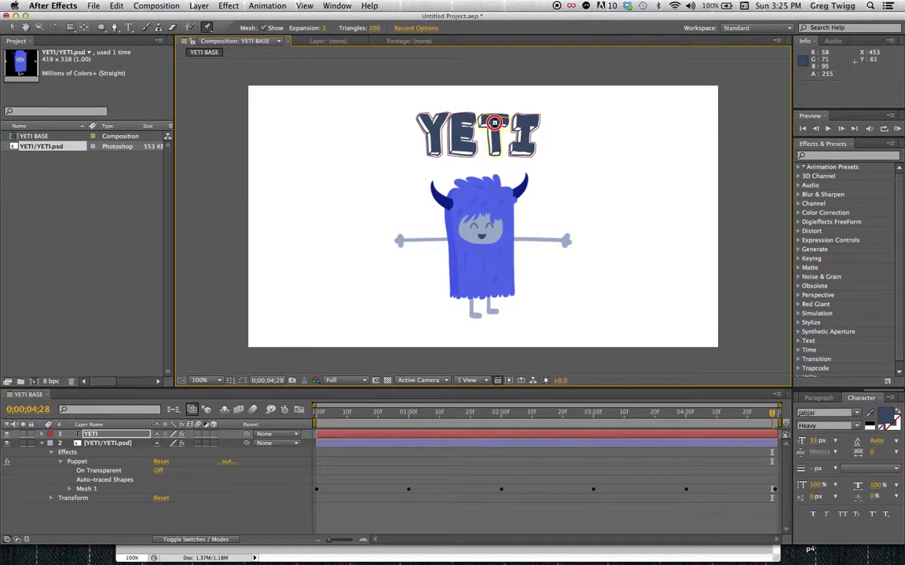
pyautogui.click(494, 118)
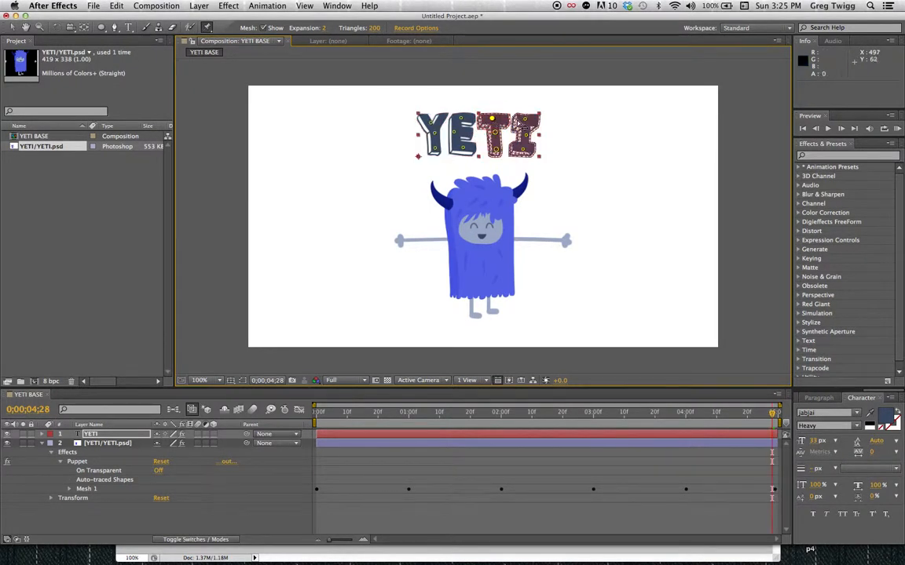
pyautogui.keyDown('super'); pyautogui.click(525, 120); pyautogui.keyUp('super')
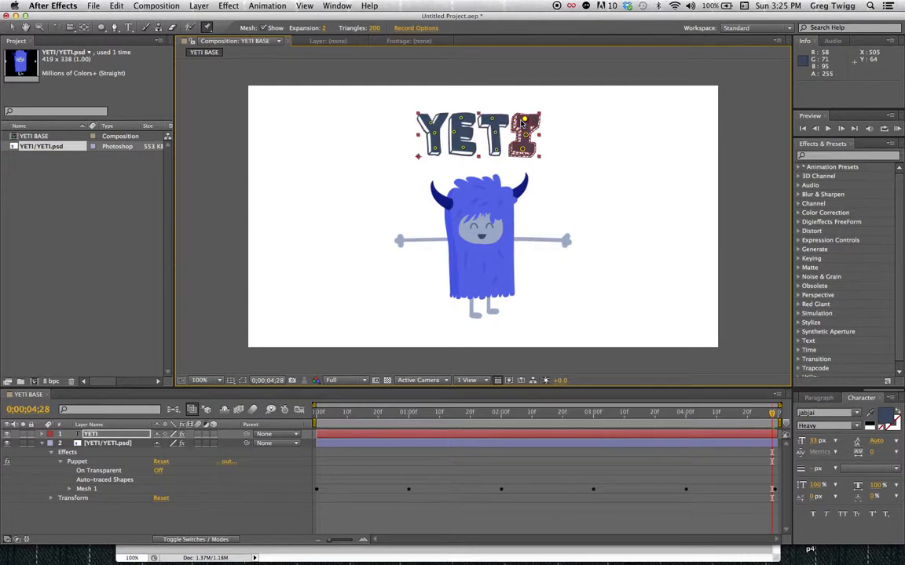
pyautogui.press('KP_0')
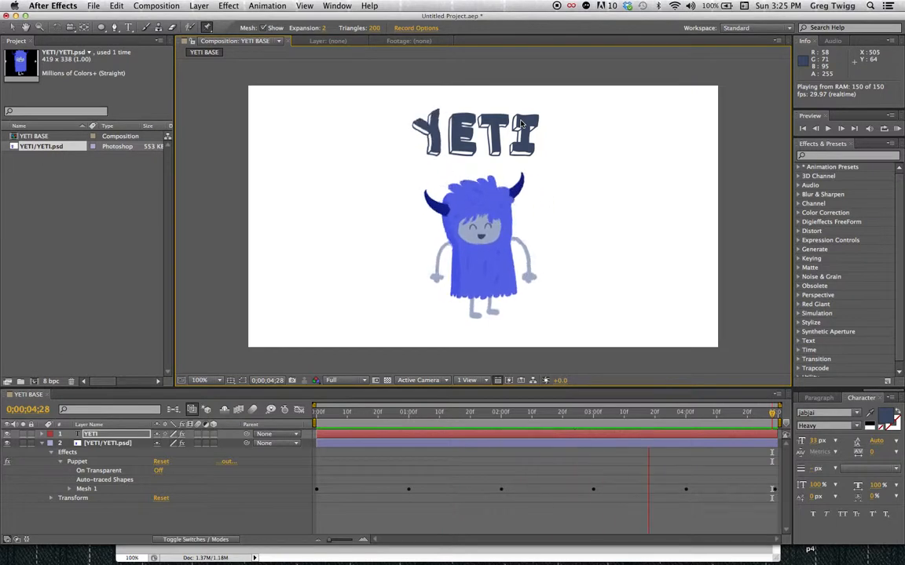
pyautogui.press('space')
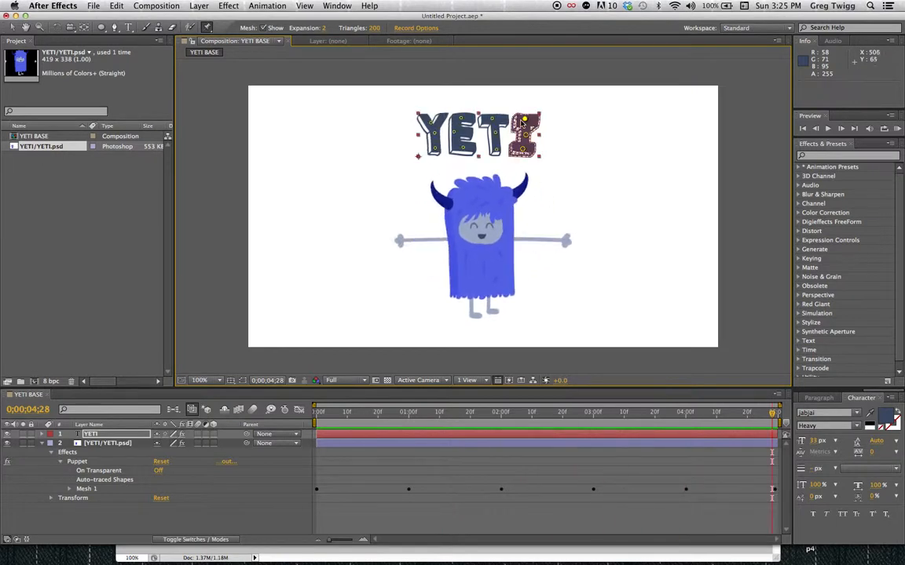
# Try recording a sway for the E's top pin again at 0;00;04;28, and preview it
pyautogui.click(461, 119)
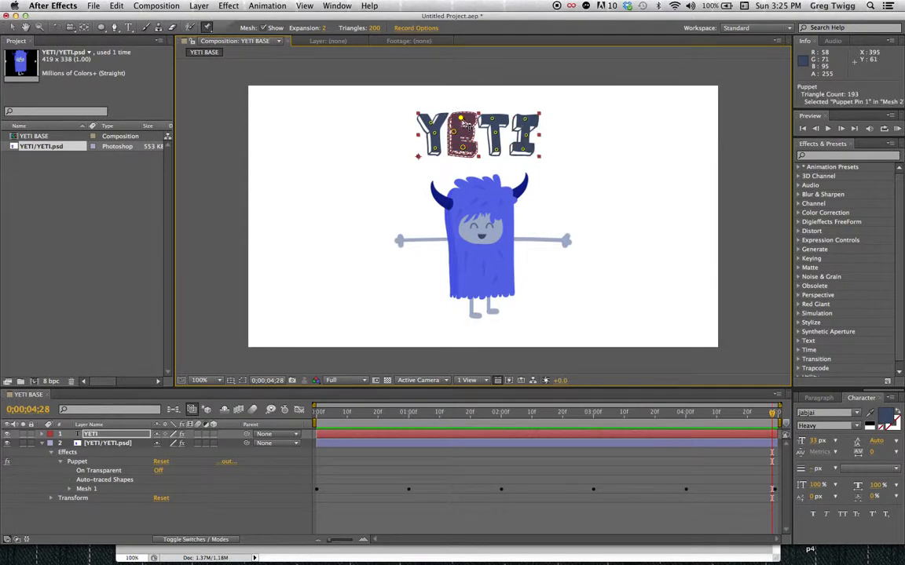
pyautogui.moveTo(463, 120); pyautogui.dragTo(457, 121)
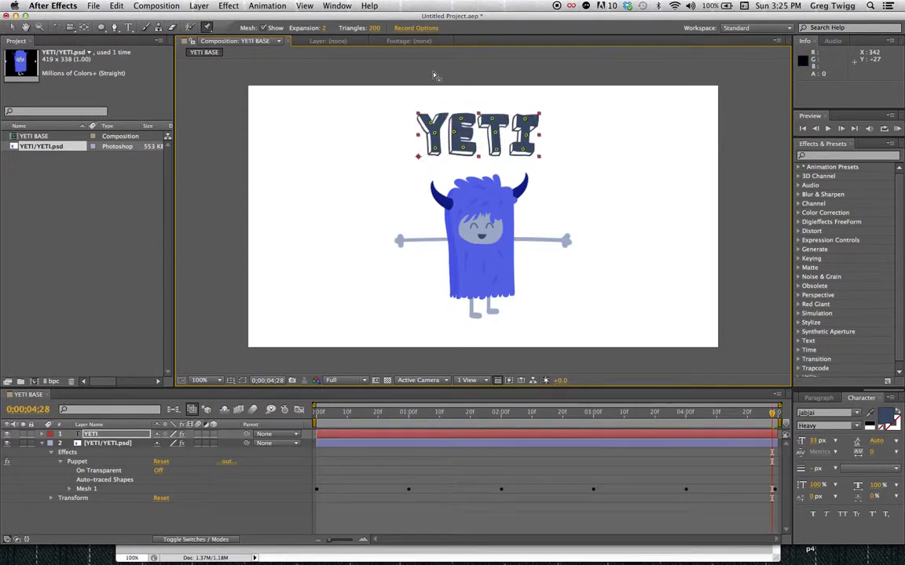
pyautogui.press('KP_0')
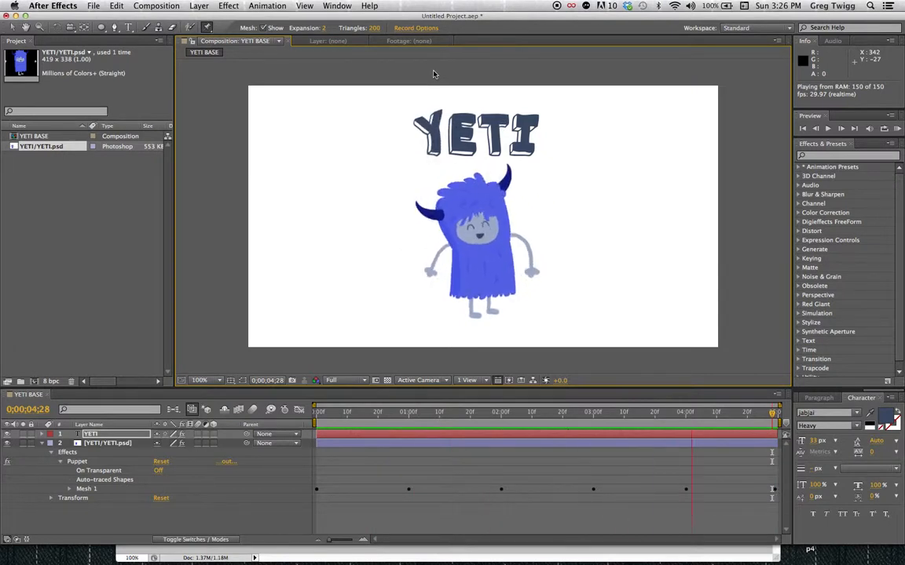
pyautogui.click(460, 122)
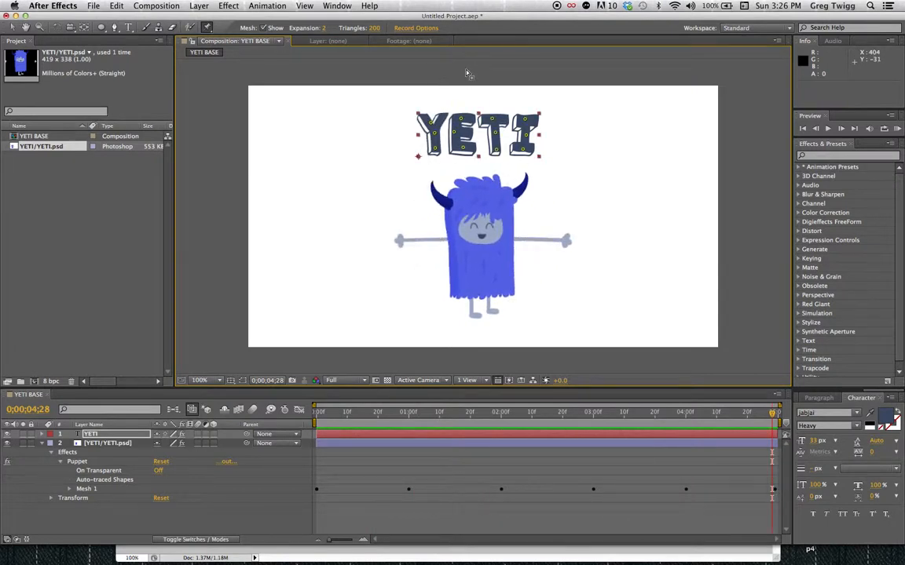
# Try recording a motion for the T's top pin at 0;00;04;28, and preview the animation
pyautogui.click(461, 119)
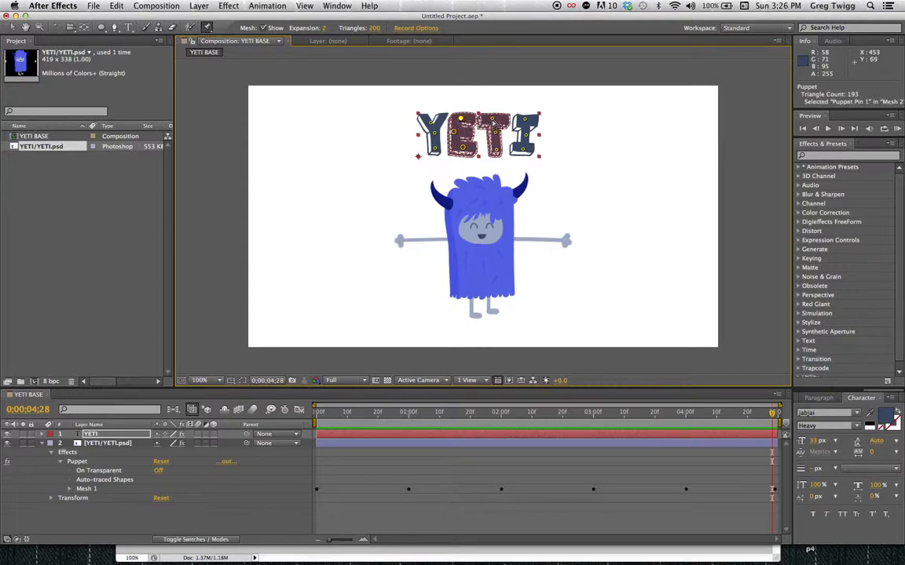
pyautogui.click(494, 120)
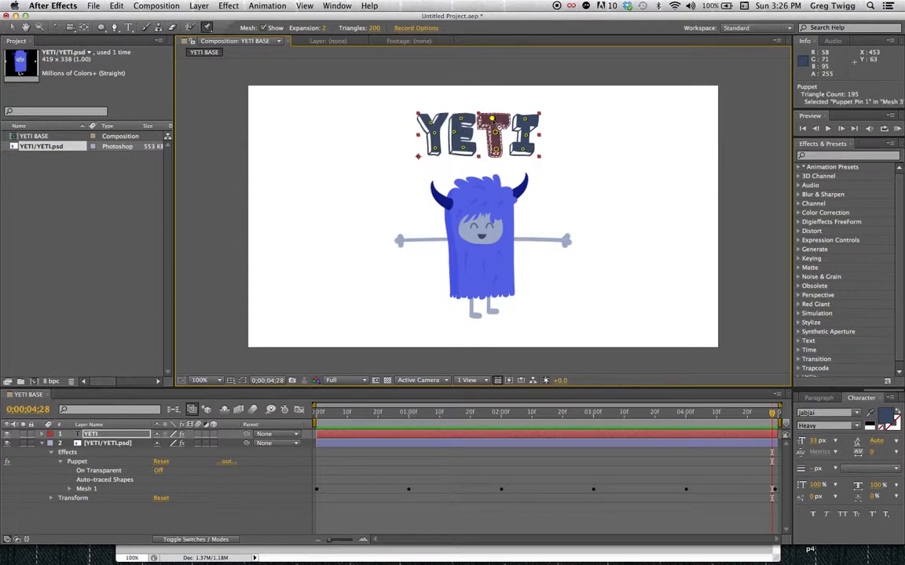
pyautogui.moveTo(492, 119)
pyautogui.mouseDown()
pyautogui.moveTo(485, 114)
pyautogui.moveTo(492, 119)
pyautogui.mouseUp()
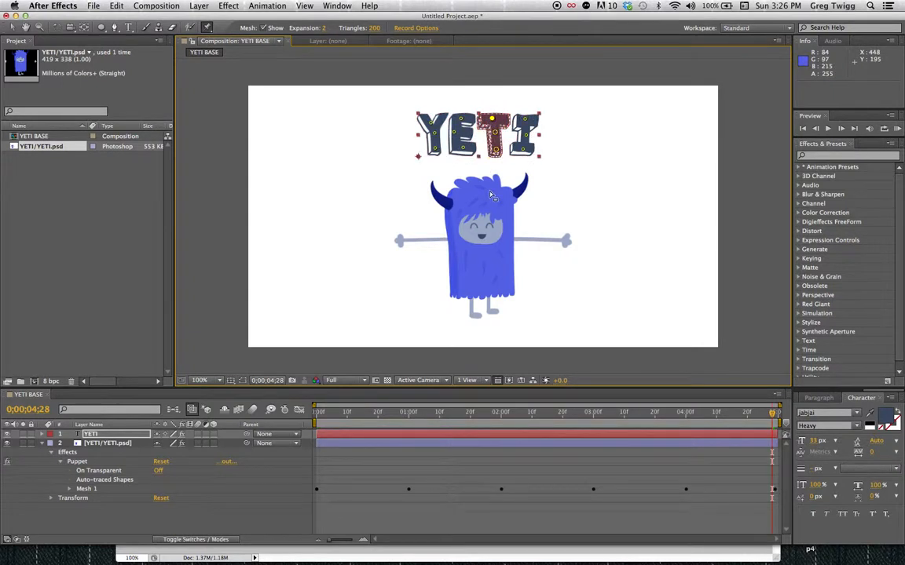
pyautogui.press('space')
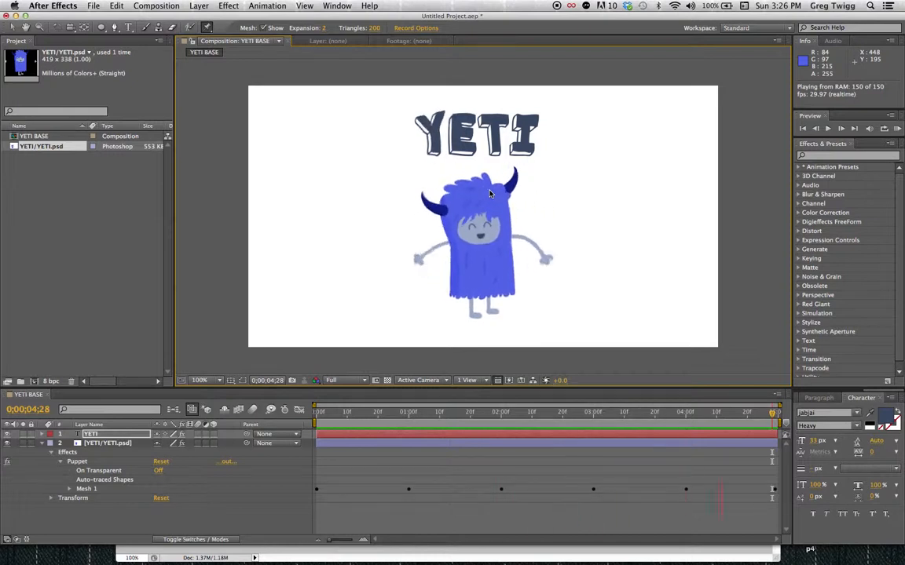
pyautogui.press('space')
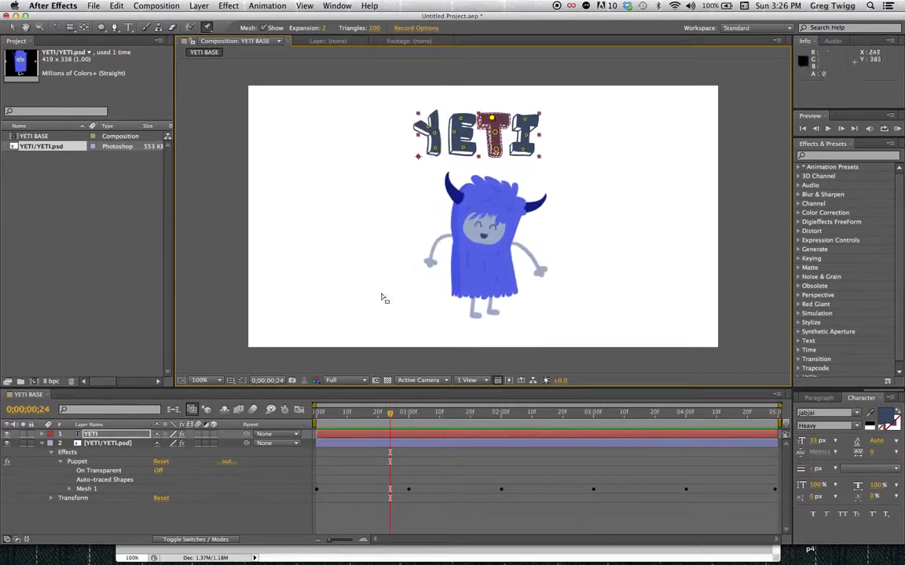
# Try recording a sway for the E's top pin from the start of the timeline, preview it, and undo the recording
pyautogui.moveTo(326, 411); pyautogui.dragTo(298, 411)
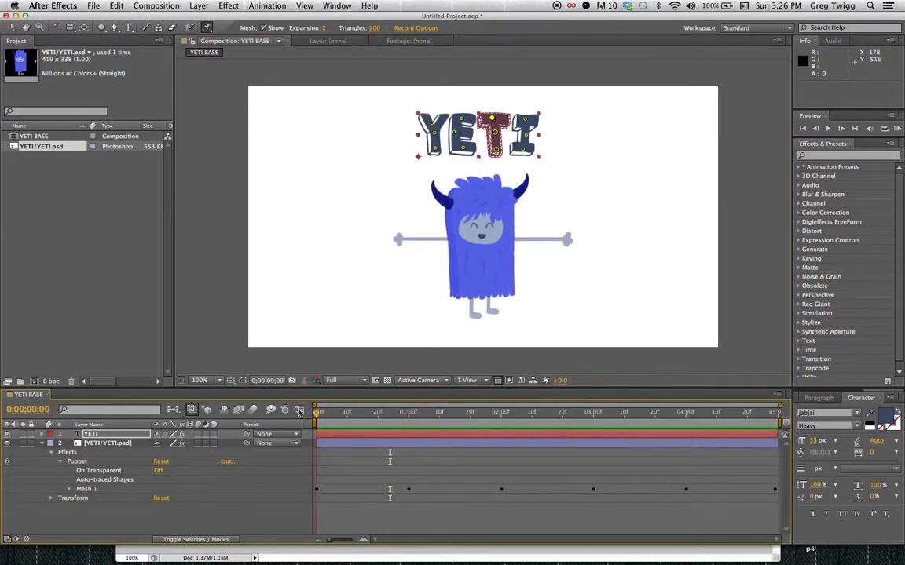
pyautogui.click(462, 119)
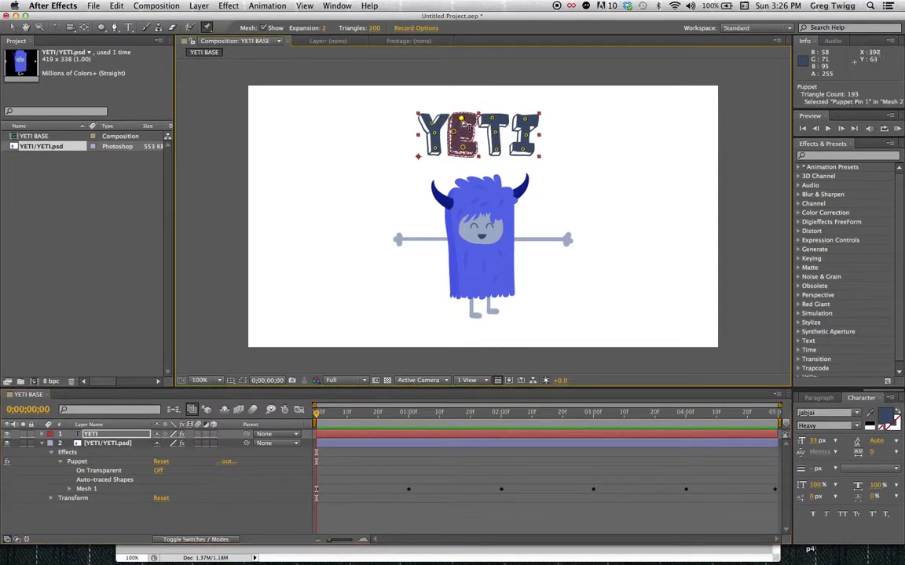
pyautogui.moveTo(462, 120); pyautogui.dragTo(464, 122)
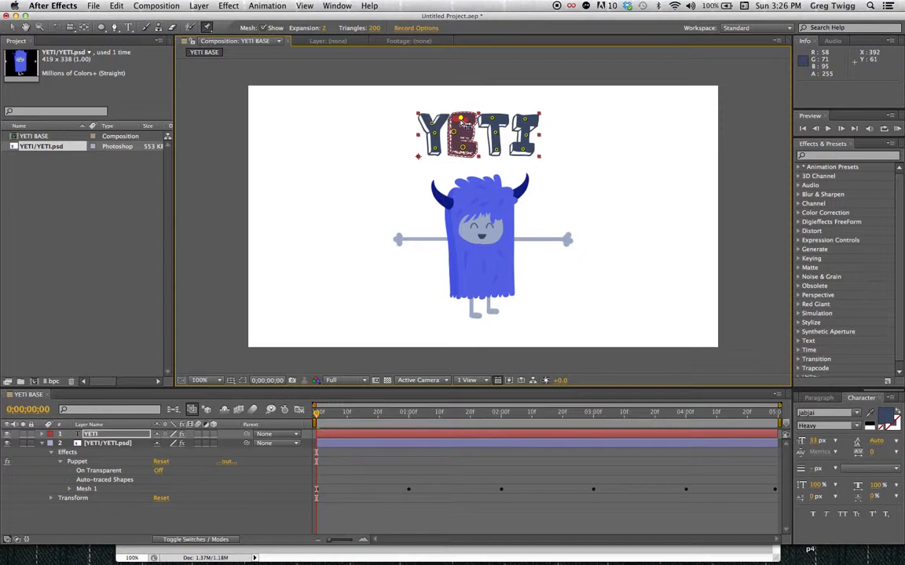
pyautogui.press('KP_0')
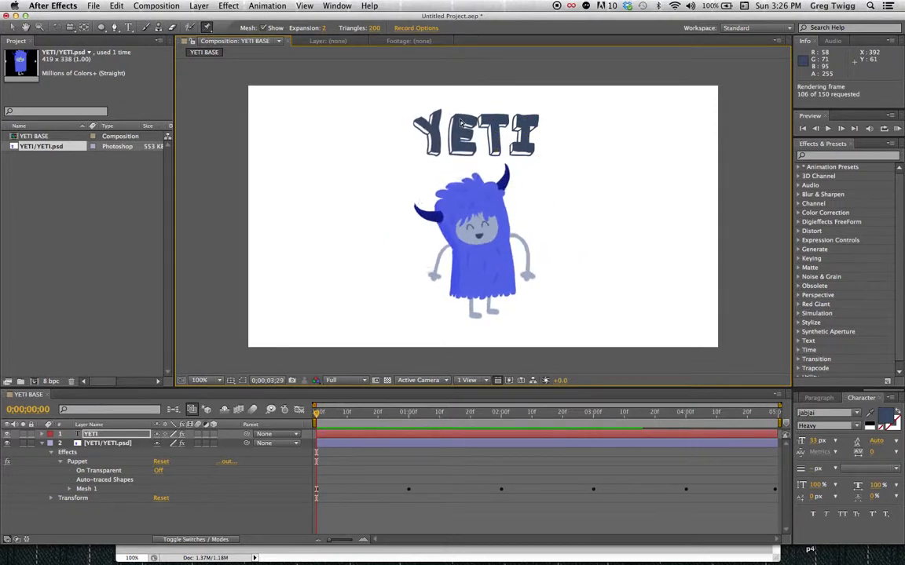
pyautogui.press('space')
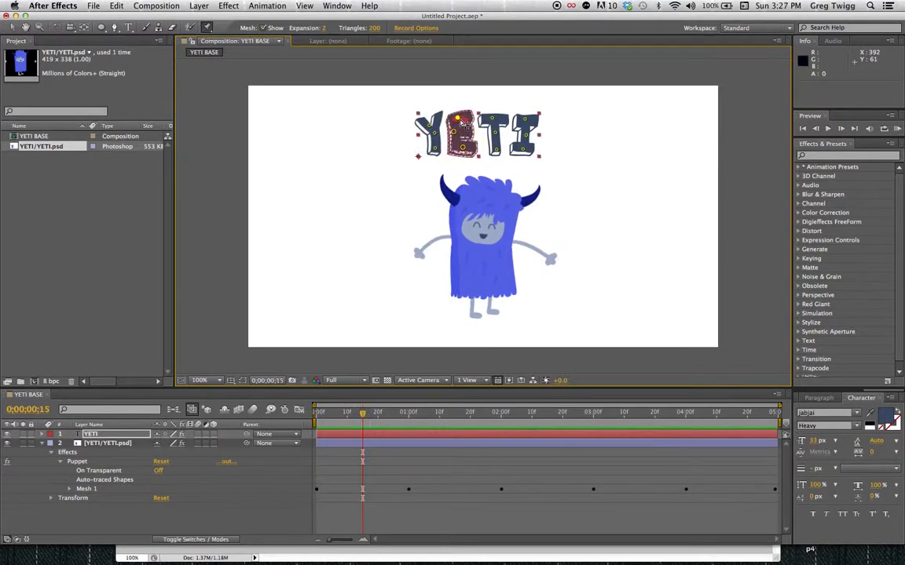
pyautogui.press('super+z')
# Record an up-and-down motion for the E's top pin starting at 0;00;00;00, and preview it
pyautogui.press('Home')
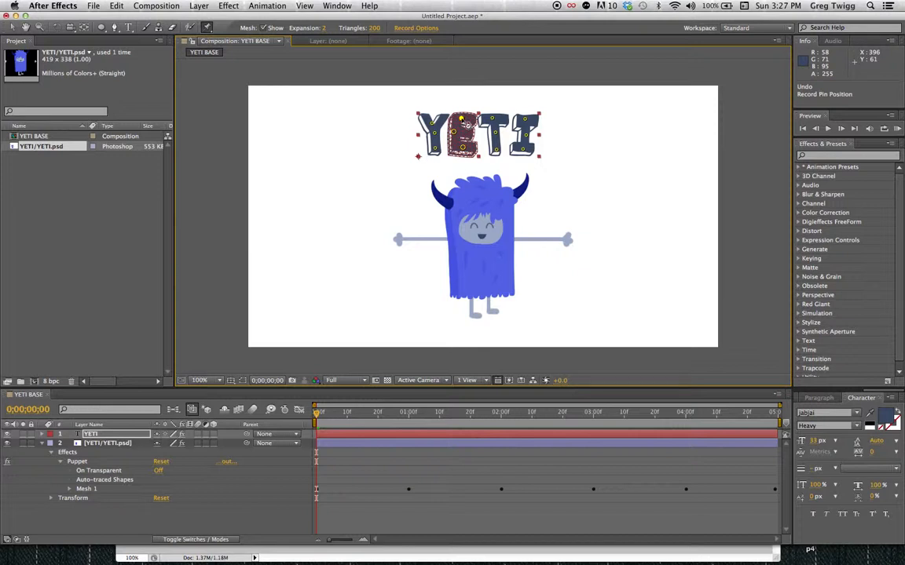
pyautogui.moveTo(463, 122); pyautogui.dragTo(460, 112)
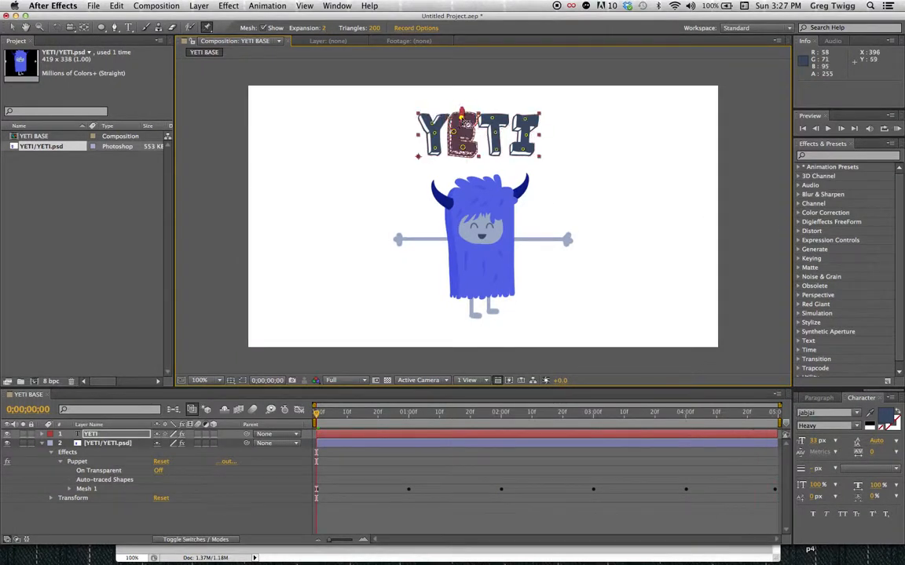
pyautogui.press('KP_0')
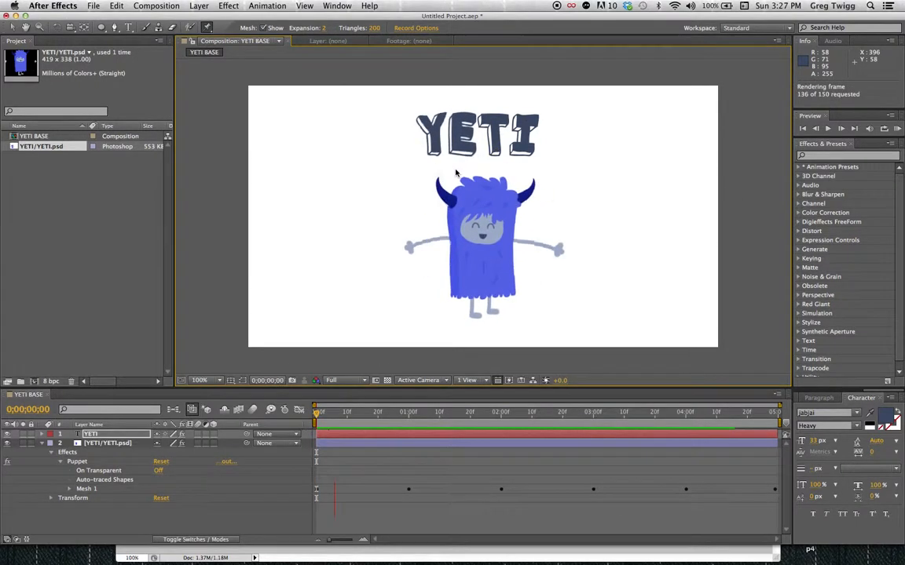
pyautogui.press('space')
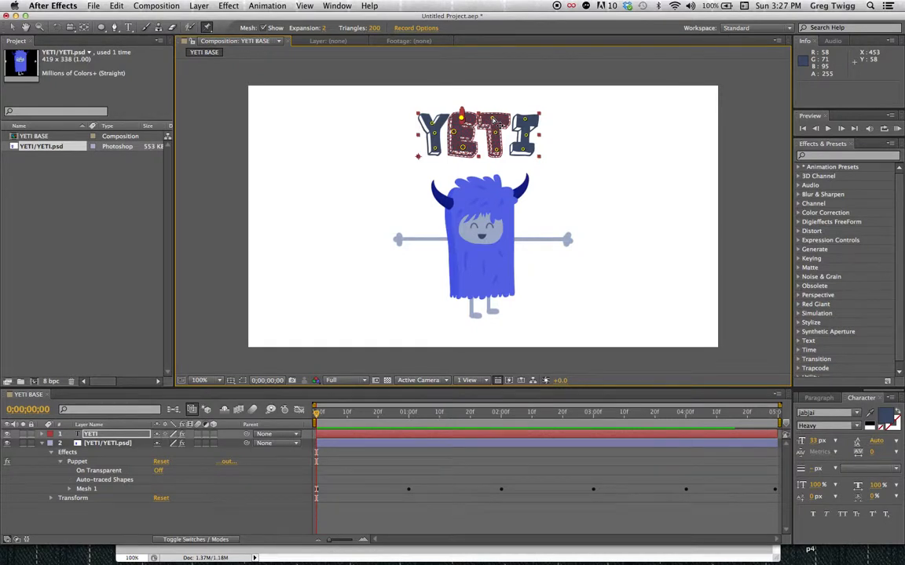
# Record motions for the top Puppet pins of the title's T and I from the start of the timeline
pyautogui.click(494, 120)
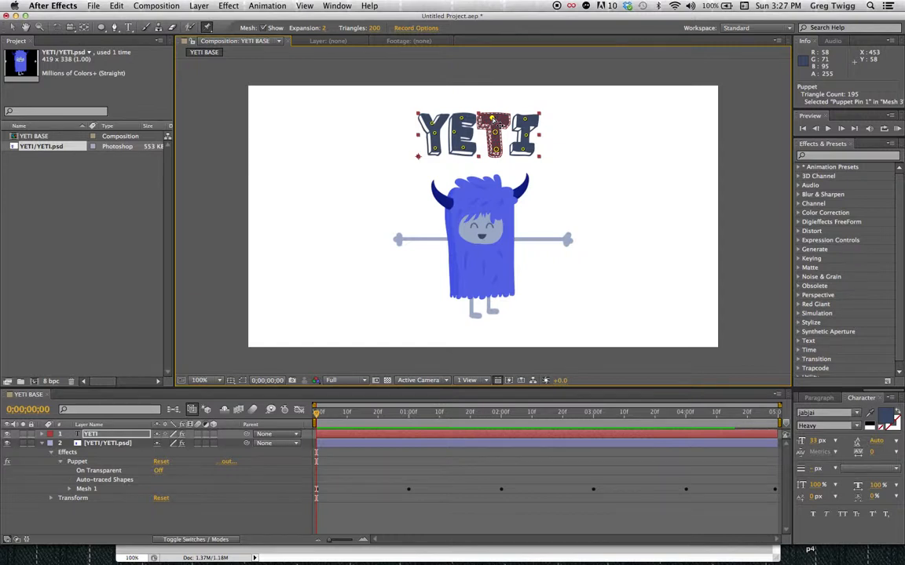
pyautogui.moveTo(497, 124)
pyautogui.mouseDown()
pyautogui.moveTo(416, 110)
pyautogui.moveTo(492, 118)
pyautogui.mouseUp()
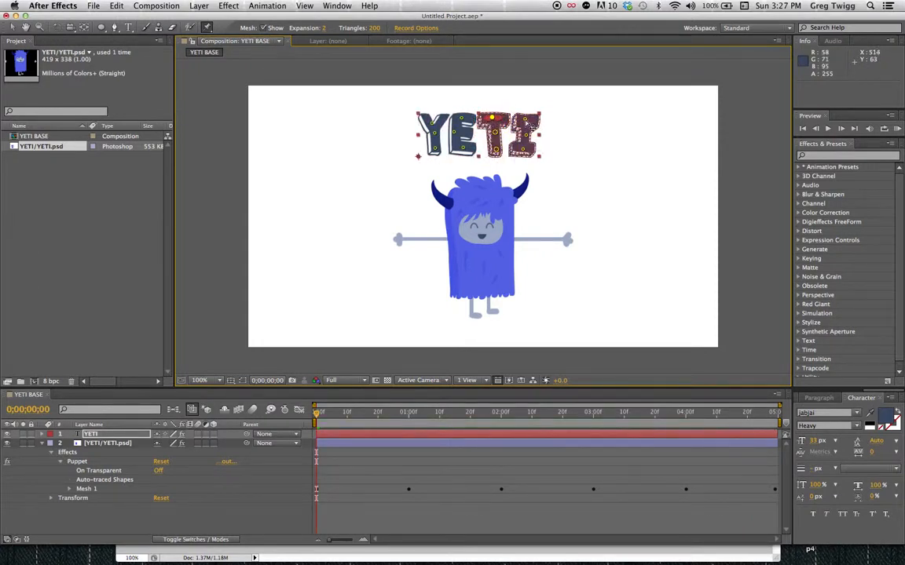
pyautogui.click(524, 119)
pyautogui.moveTo(524, 120); pyautogui.dragTo(524, 116)
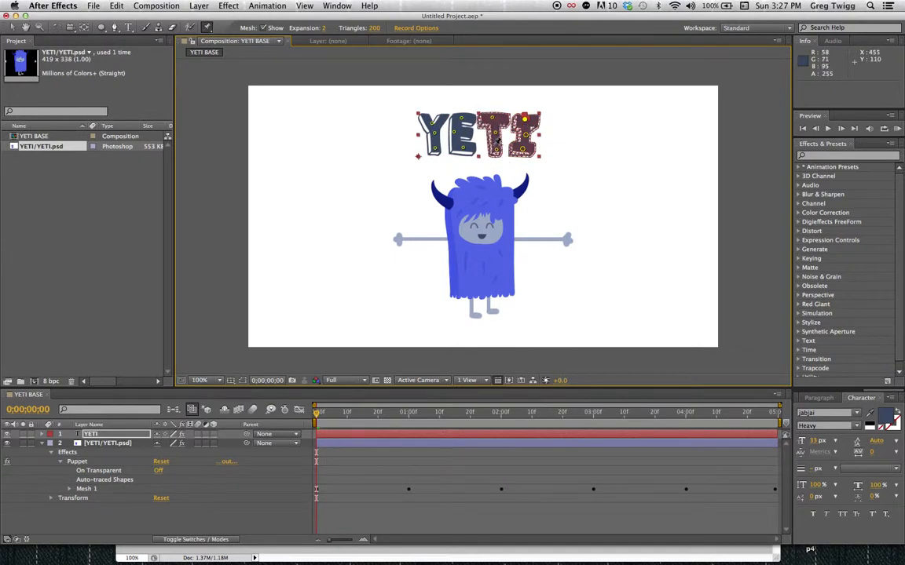
# Record motions for the bottom Puppet pins of the title's T and E from 0;00;00;00
pyautogui.click(496, 151)
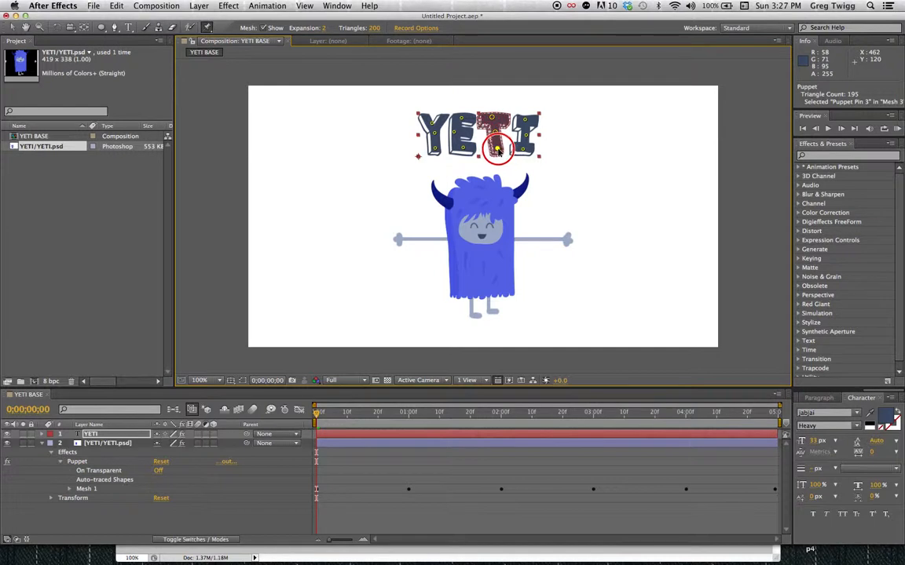
pyautogui.moveTo(498, 150); pyautogui.dragTo(498, 149)
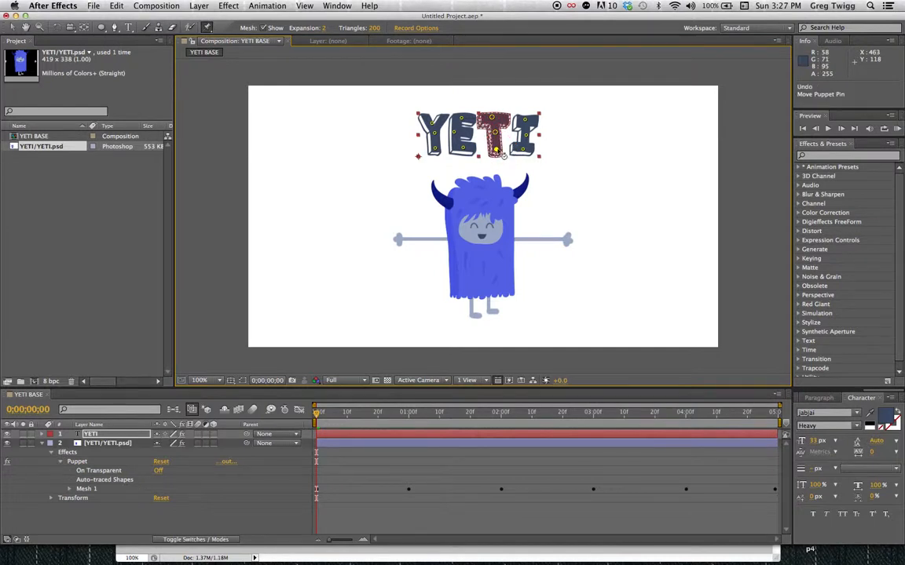
pyautogui.press('space')
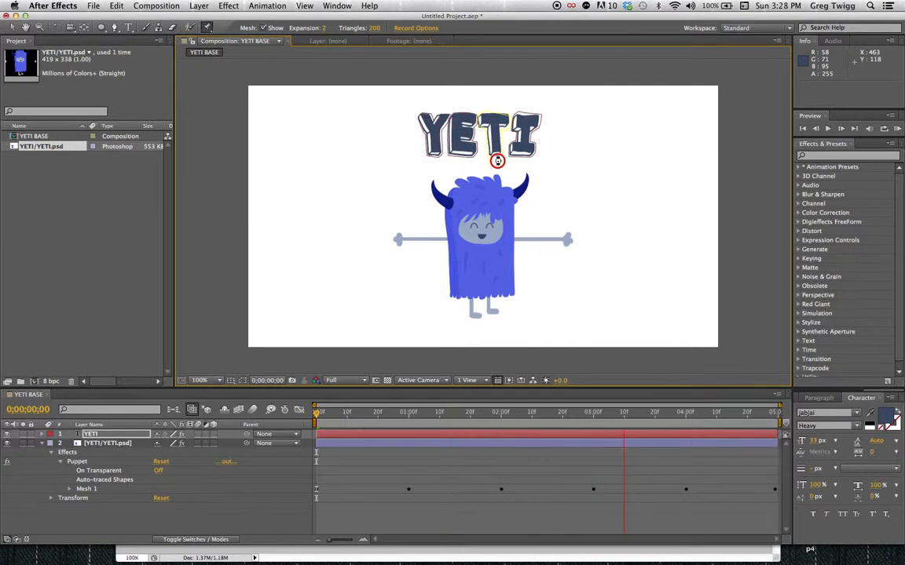
pyautogui.moveTo(493, 154); pyautogui.dragTo(468, 152)
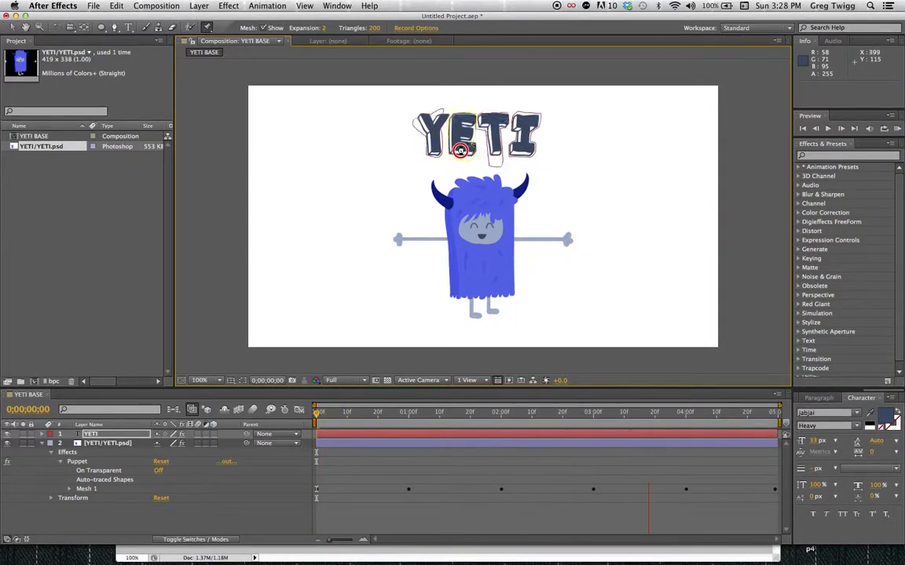
pyautogui.moveTo(462, 151); pyautogui.dragTo(462, 149)
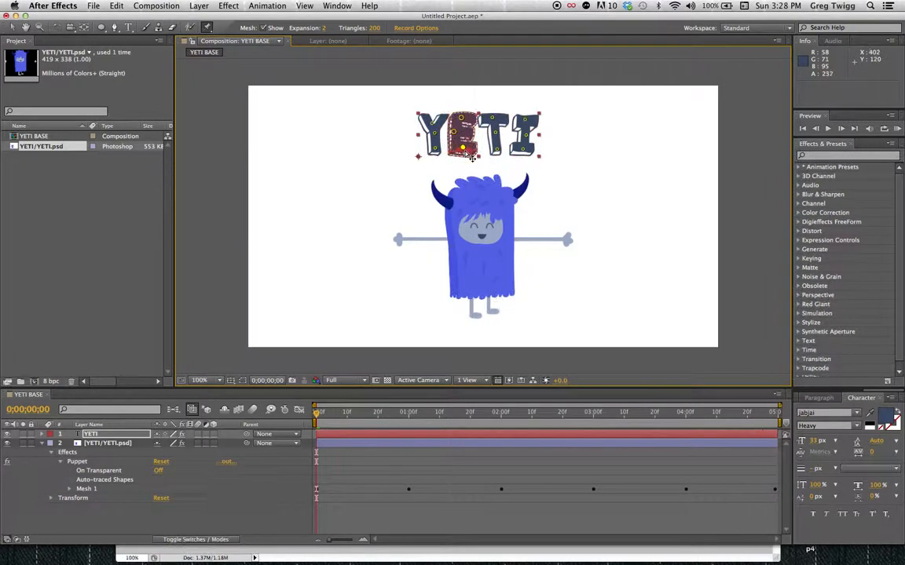
# Record a motion for the I's bottom pin from 0;00;00;00, preview the full animation, and deselect the title layer
pyautogui.click(528, 154)
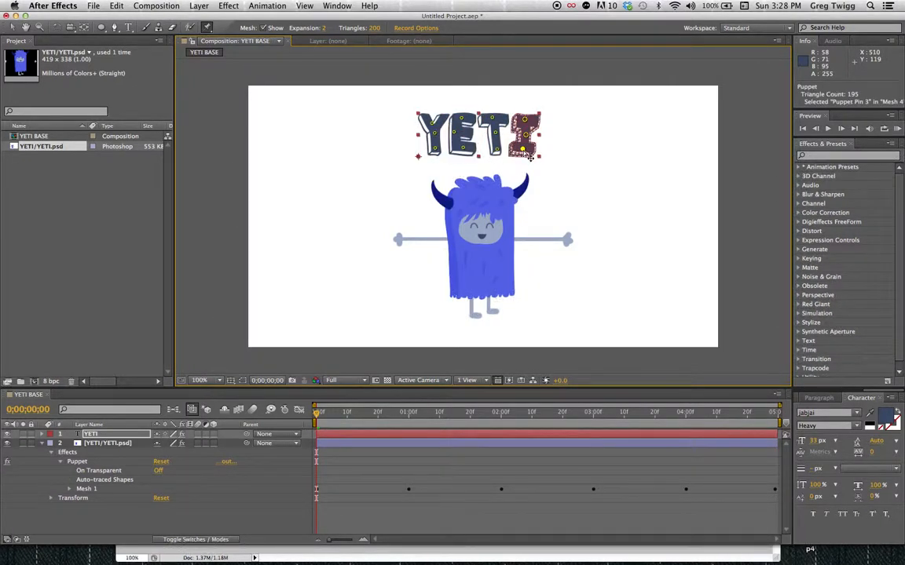
pyautogui.press('super+z')
pyautogui.moveTo(527, 154); pyautogui.dragTo(528, 150)
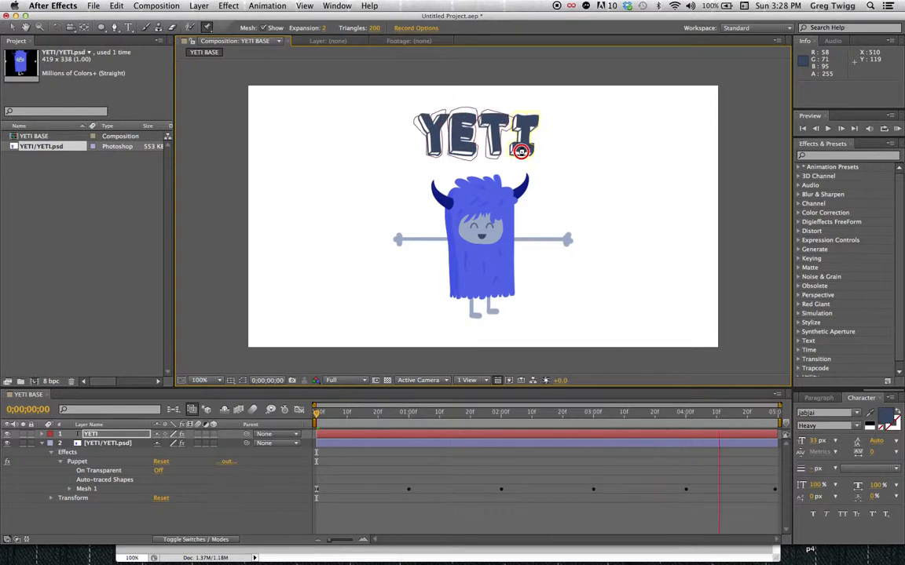
pyautogui.moveTo(526, 155); pyautogui.dragTo(532, 160)
pyautogui.press('KP_0')
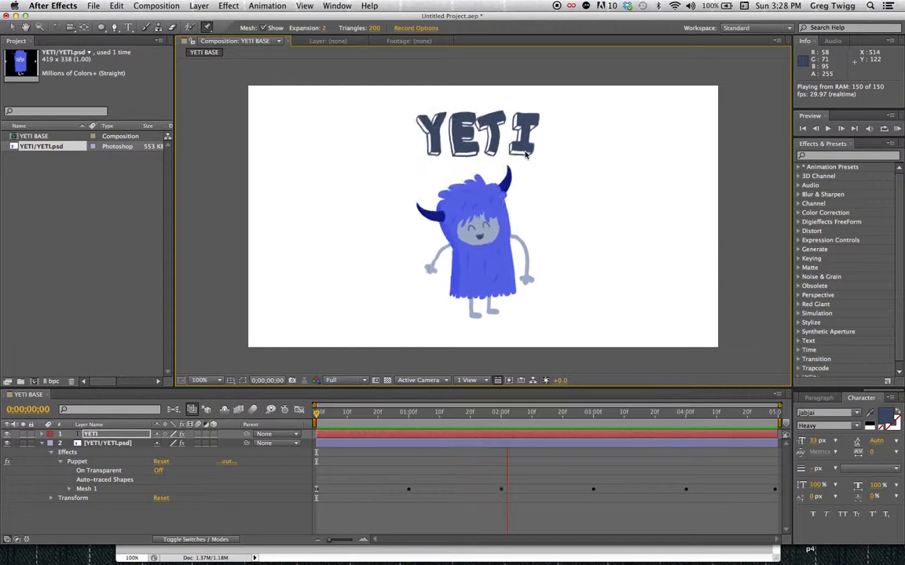
pyautogui.press('space')
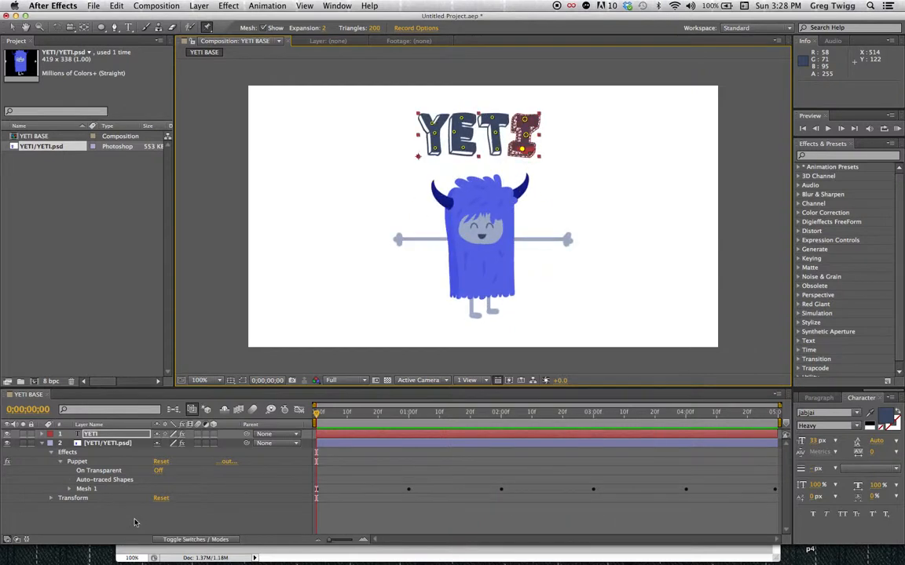
pyautogui.click(161, 528)
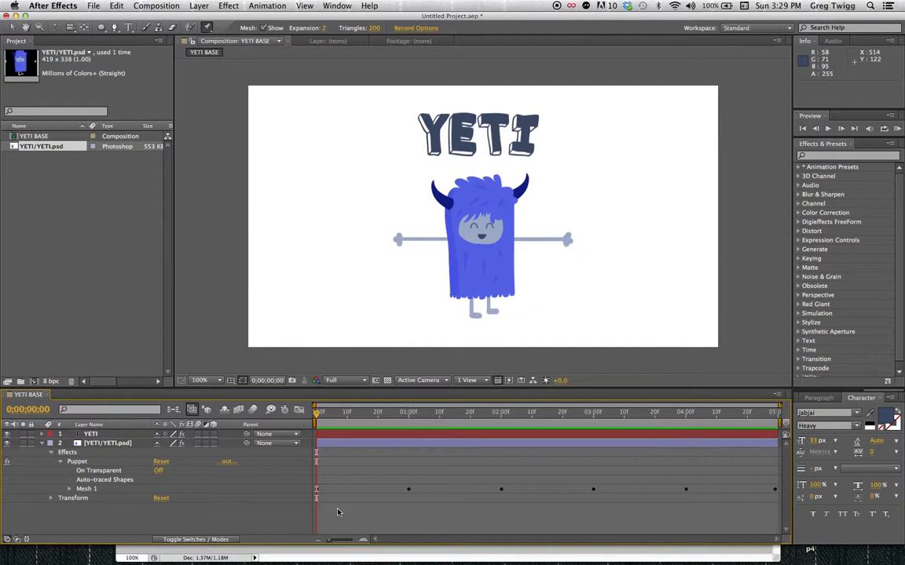
# Switch to Finder and open YETI_SAMPLE.mp4 from the ONLINE > CERT CLASSES > MOGRAPH > CONTENT folder
pyautogui.moveTo(414, 563)
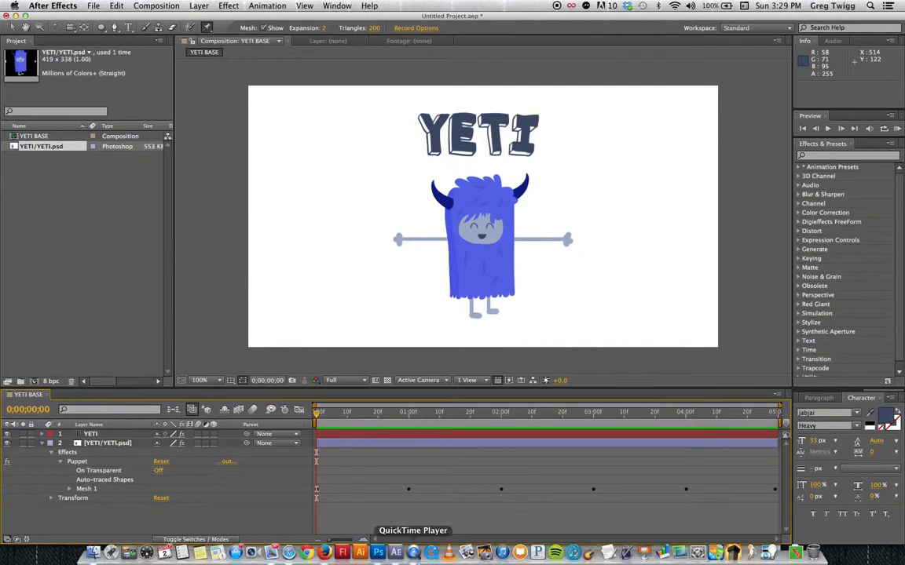
pyautogui.click(93, 552)
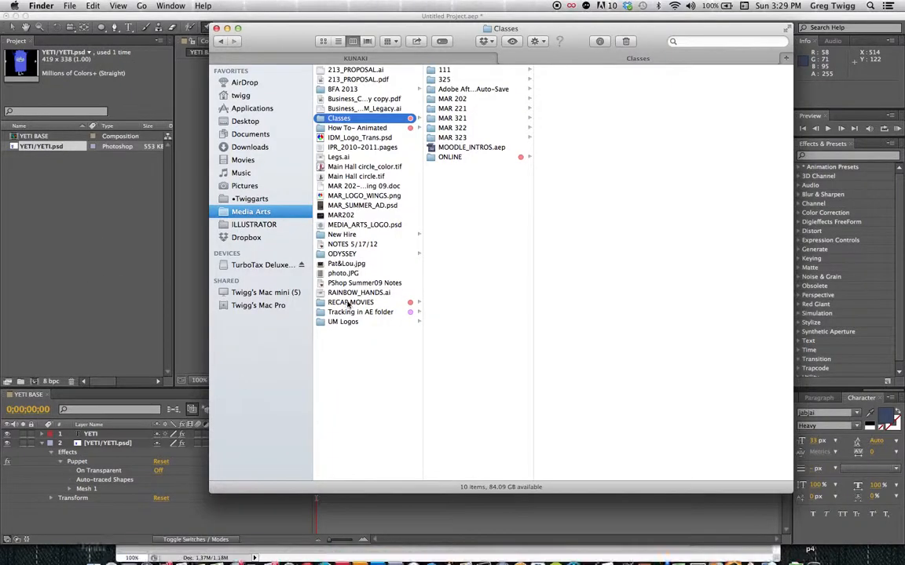
pyautogui.click(449, 155)
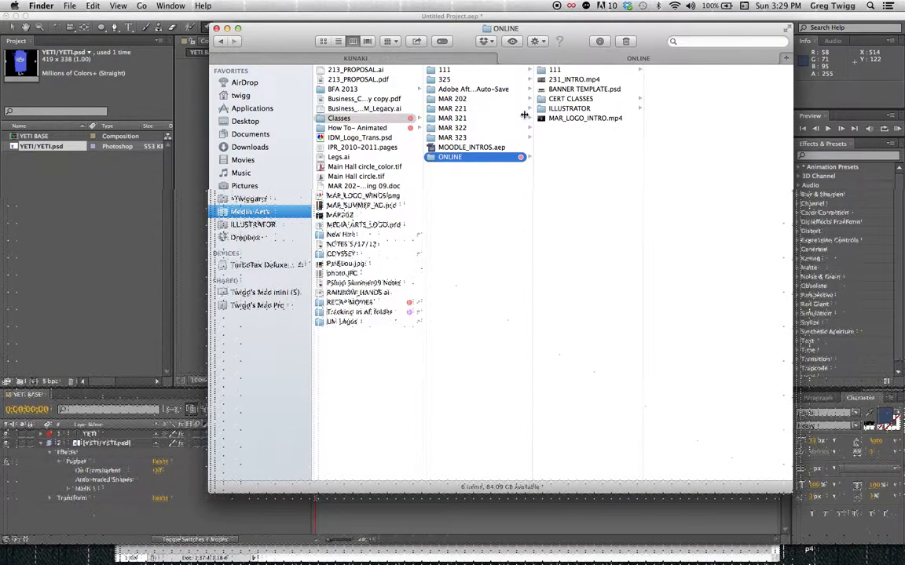
pyautogui.click(559, 99)
pyautogui.click(655, 71)
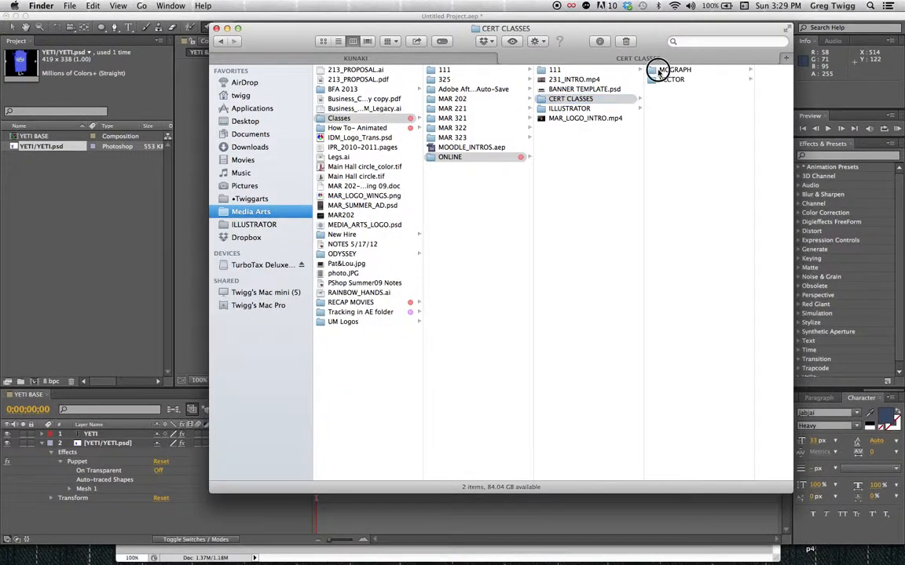
pyautogui.click(703, 71)
pyautogui.click(692, 107)
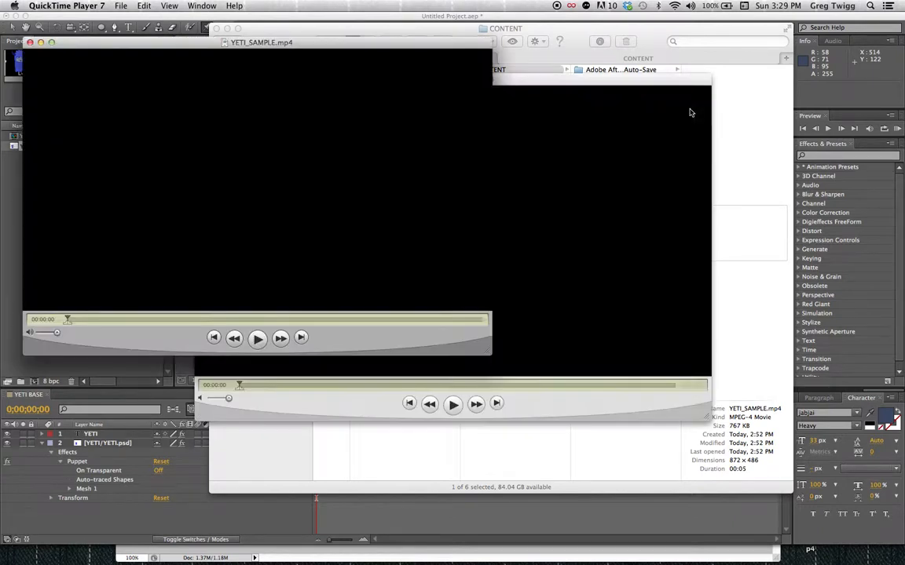
# Play and scrub through YETI_SAMPLE.mp4 to examine how the character and title letters move
pyautogui.moveTo(427, 41); pyautogui.dragTo(528, 68)
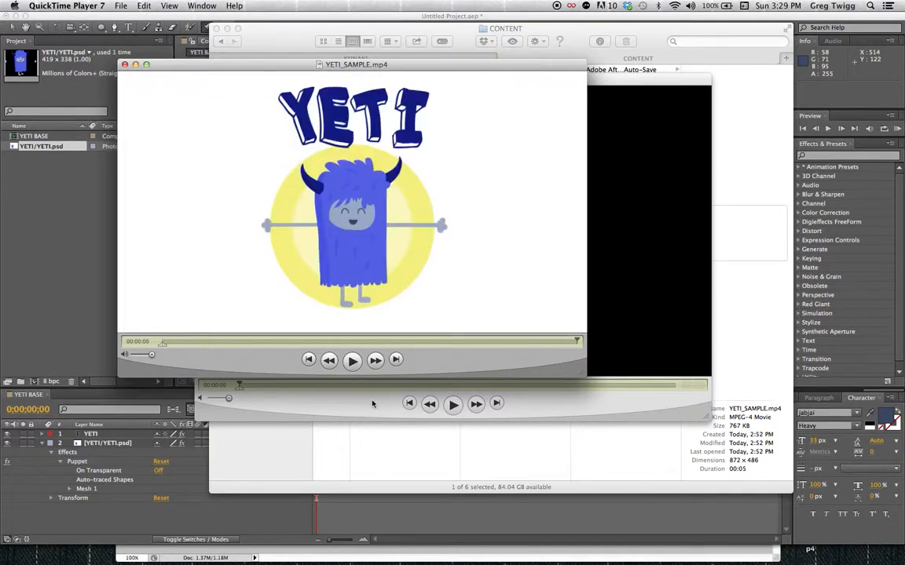
pyautogui.click(163, 341)
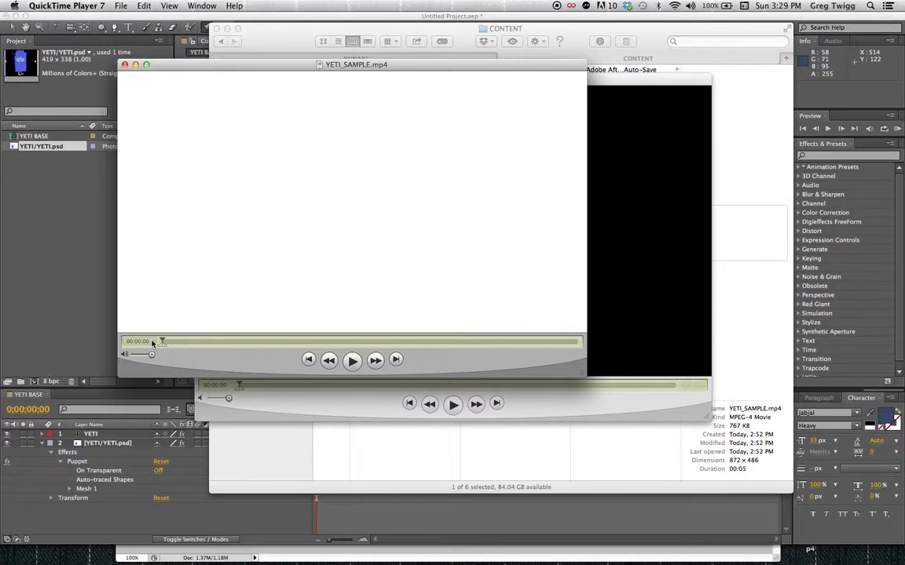
pyautogui.press('space')
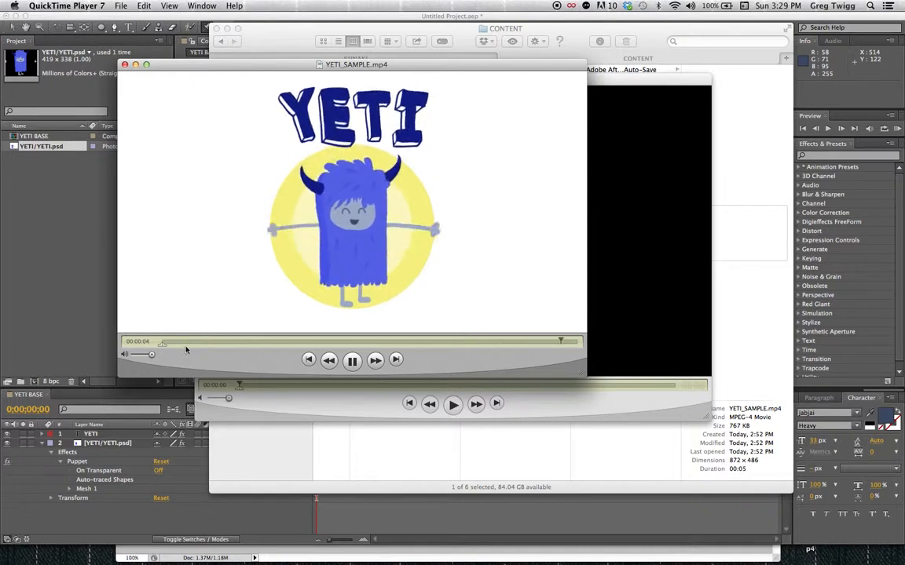
pyautogui.moveTo(186, 343); pyautogui.dragTo(350, 335)
pyautogui.click(244, 341)
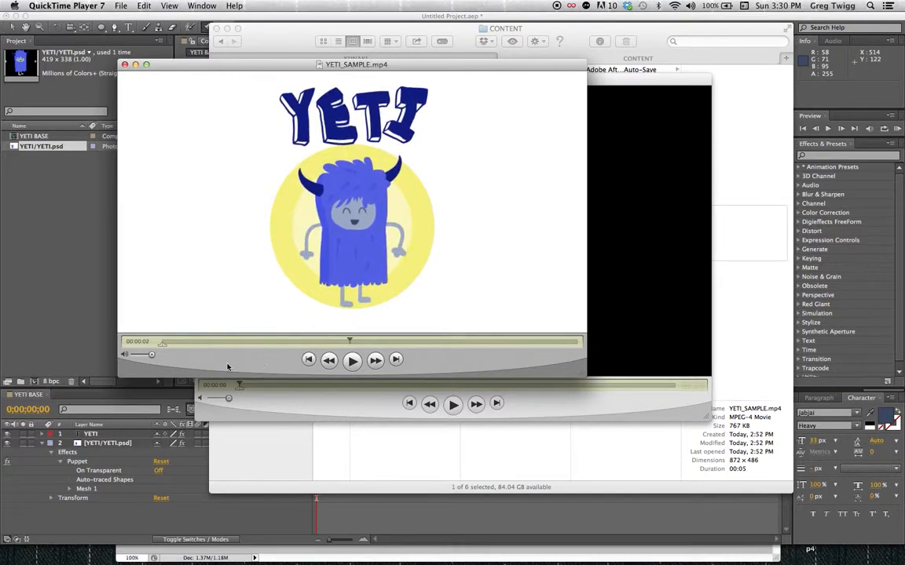
pyautogui.click(163, 342)
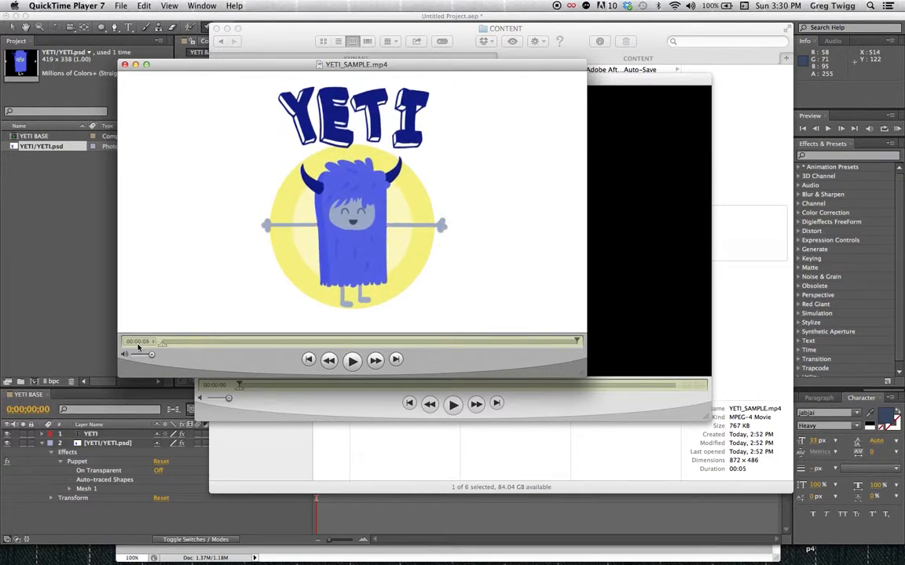
pyautogui.press('space')
# Close the YETI_SAMPLE.mp4 and 10_SEC_VOX-PH.mp4 windows and switch back to After Effects
pyautogui.click(125, 66)
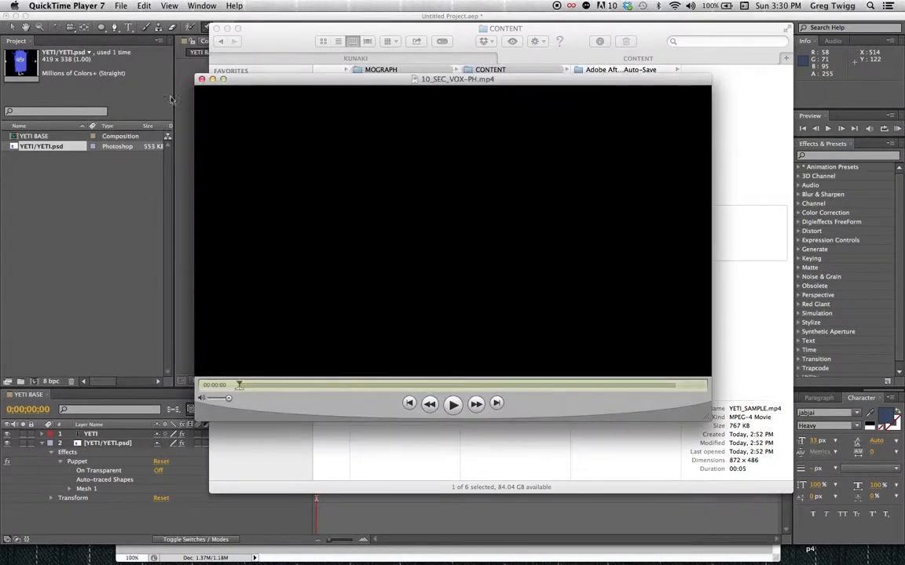
pyautogui.click(202, 80)
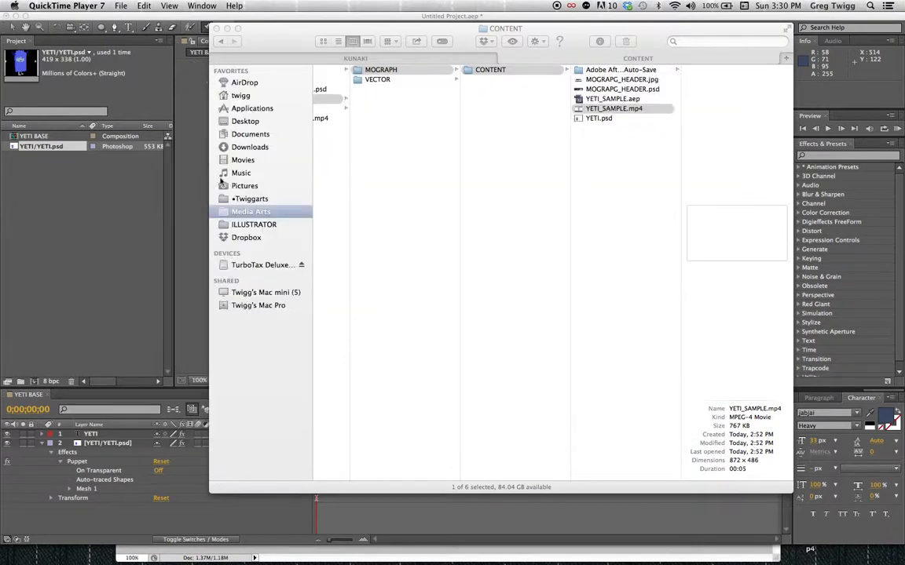
pyautogui.click(141, 253)
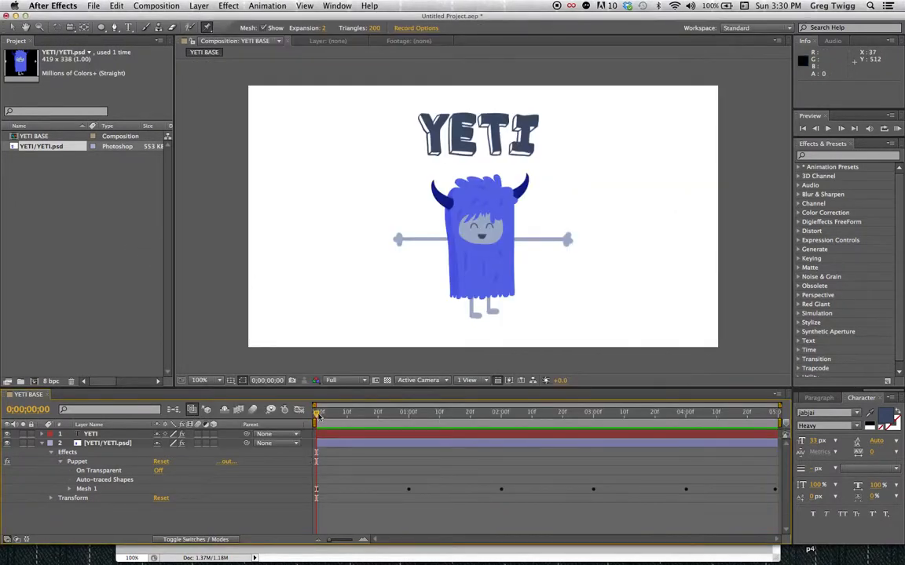
# At 0;00;01;00, move the YETI character's ARM L Puppet pin inward so the hand overlaps the body
pyautogui.moveTo(318, 414); pyautogui.dragTo(318, 443)
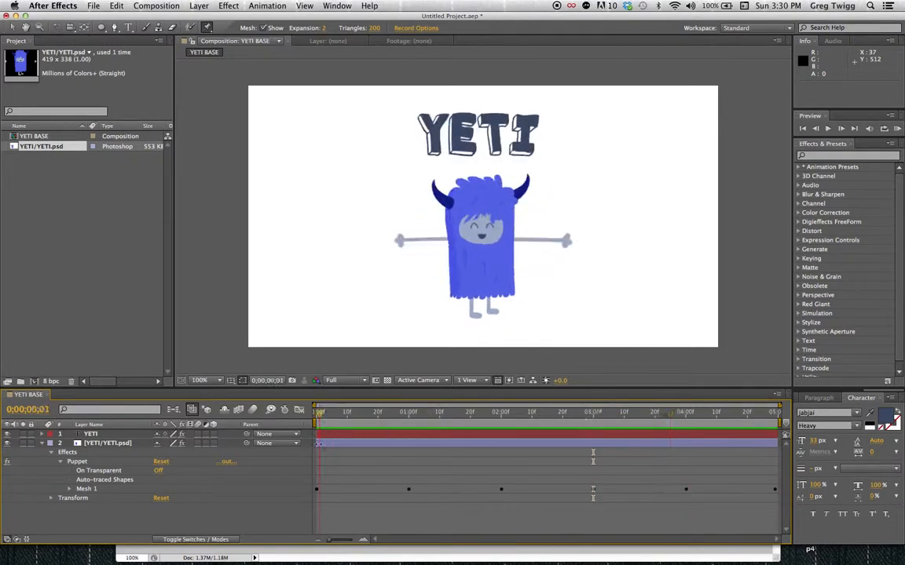
pyautogui.click(317, 417)
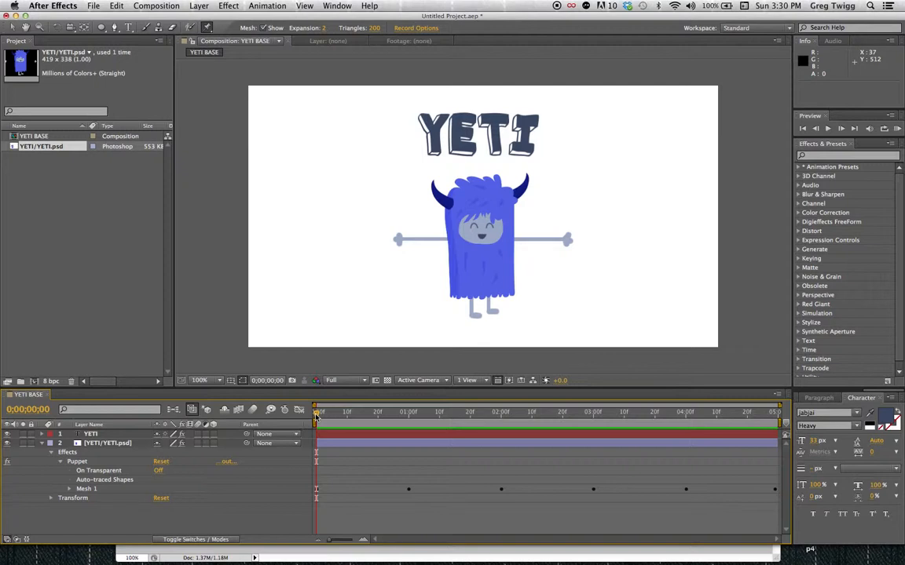
pyautogui.click(405, 413)
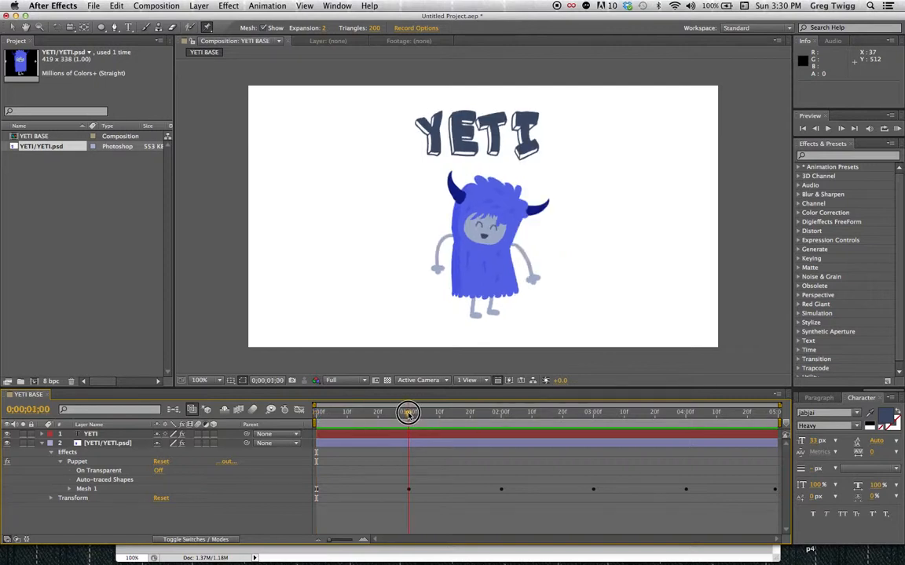
pyautogui.click(126, 445)
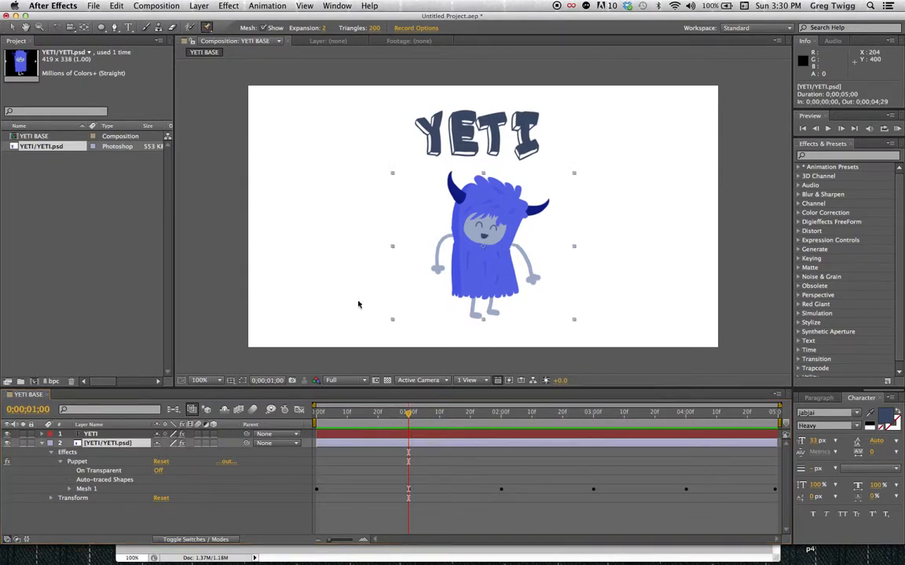
pyautogui.click(78, 462)
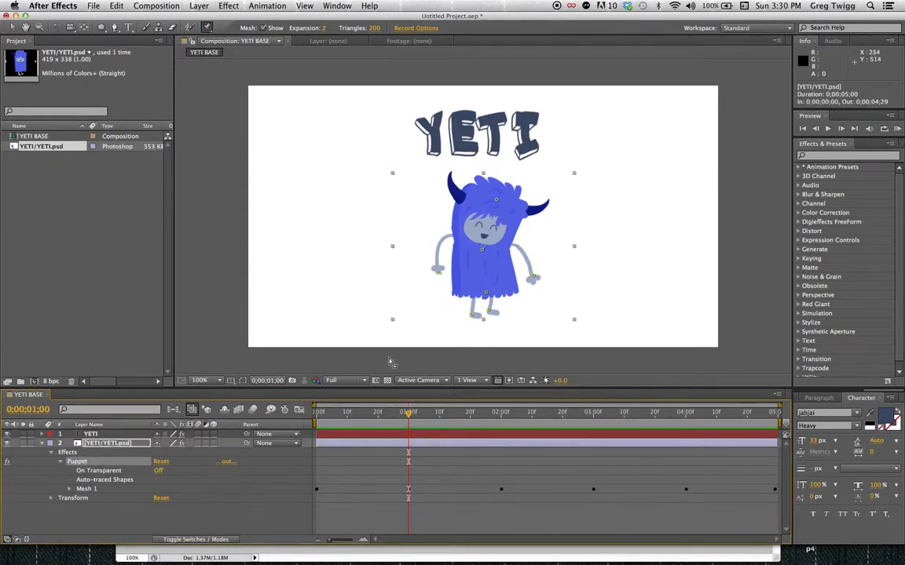
pyautogui.click(439, 274)
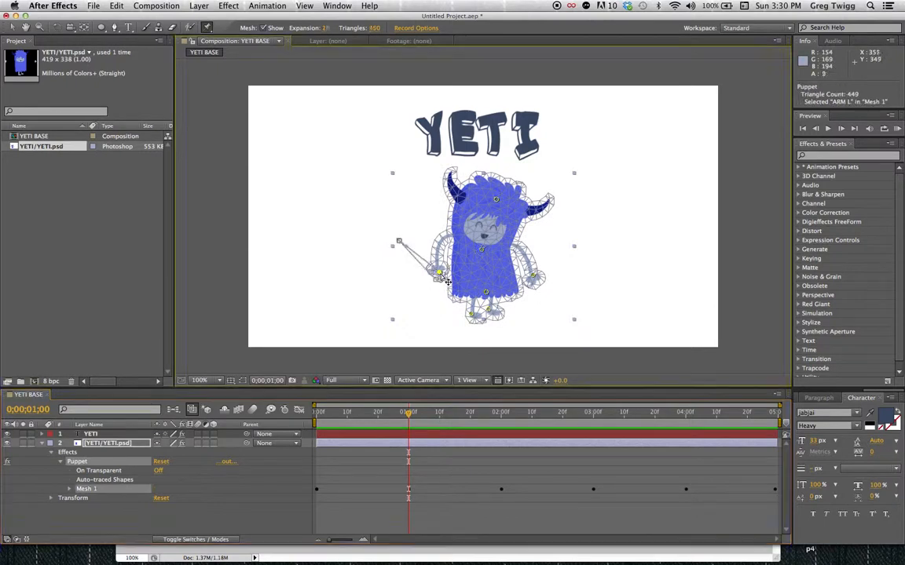
pyautogui.moveTo(440, 275)
pyautogui.mouseDown()
pyautogui.moveTo(430, 276)
pyautogui.moveTo(458, 259)
pyautogui.moveTo(461, 269)
pyautogui.mouseUp()
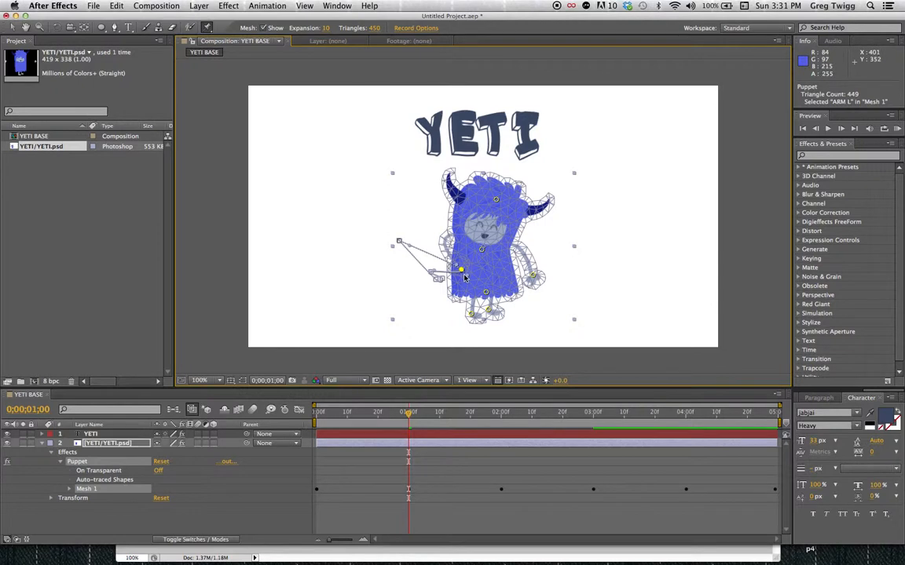
# Place a Puppet Overlap pin on the hand of the YETI character's ARM L, on the original mesh outline
pyautogui.press('.')
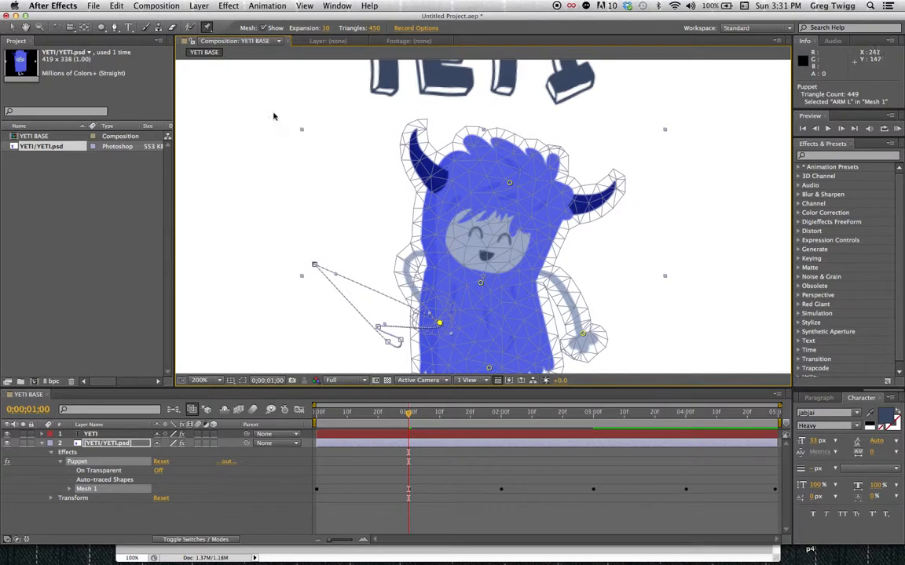
pyautogui.click(205, 28)
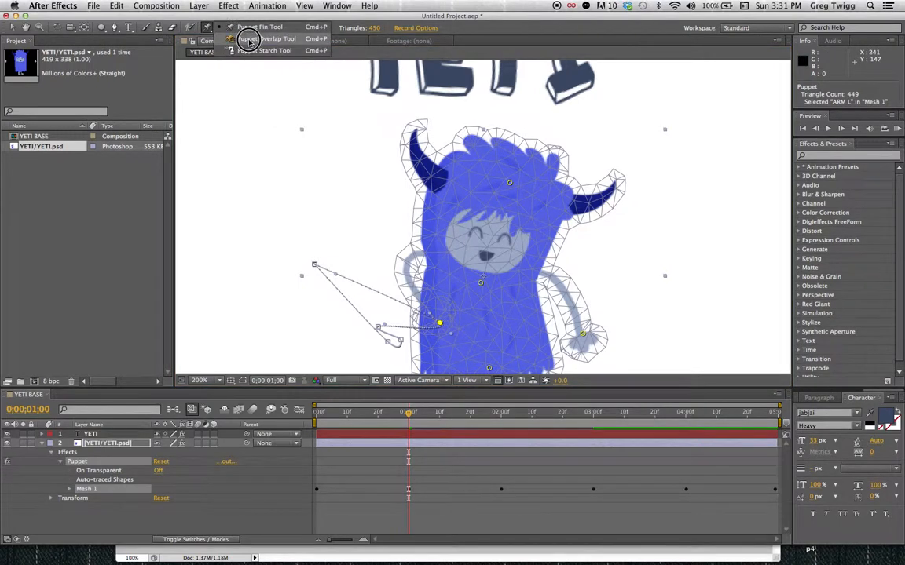
pyautogui.click(249, 41)
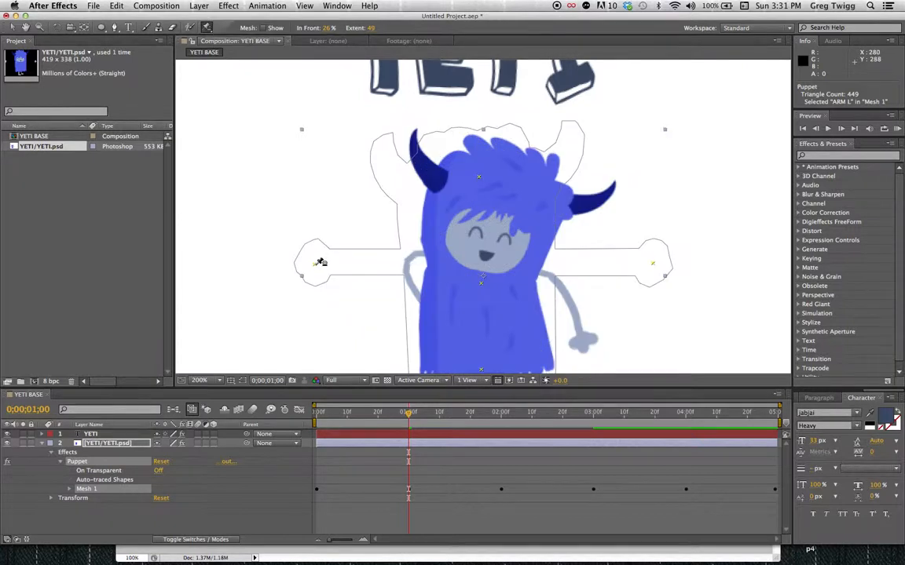
pyautogui.click(315, 265)
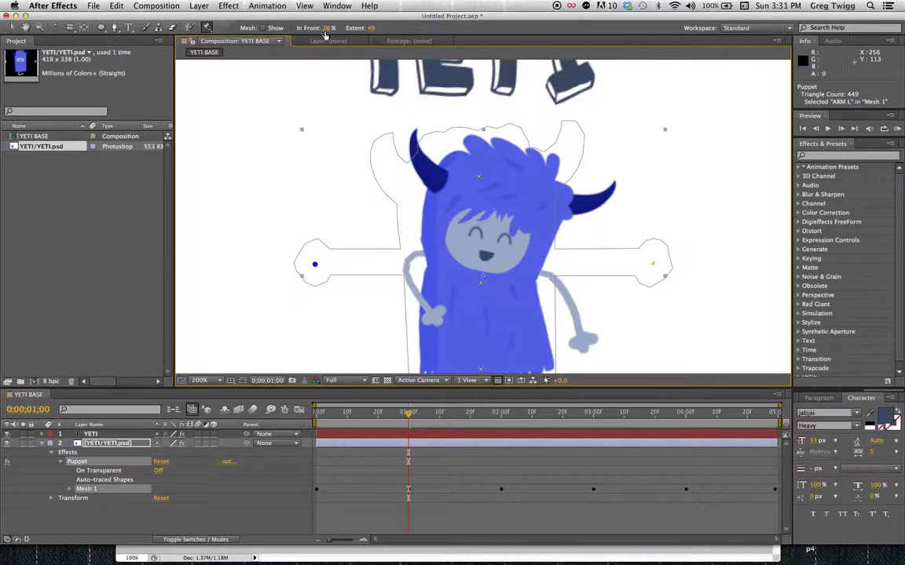
# Try lower and higher In Front values for the ARM L overlap pin and settle on 6%
pyautogui.moveTo(326, 31); pyautogui.dragTo(297, 34)
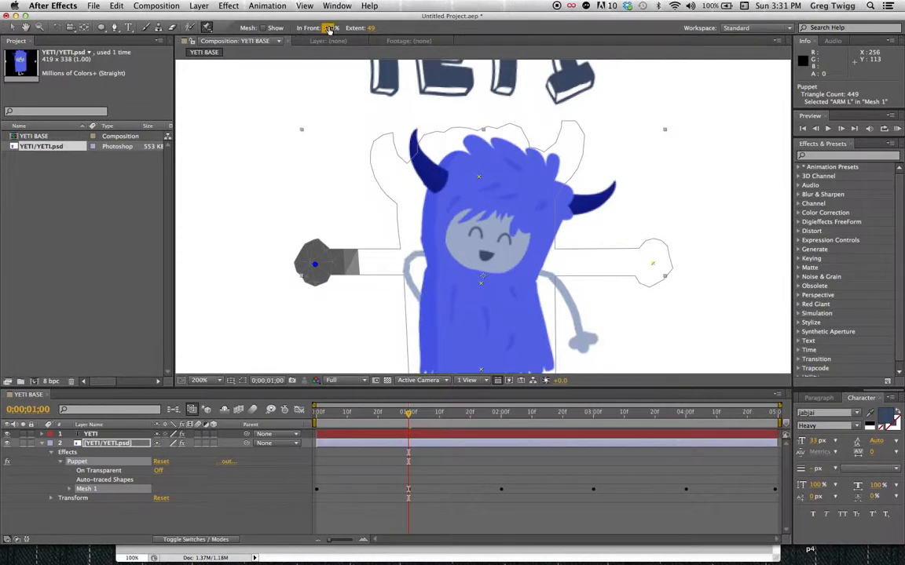
pyautogui.moveTo(328, 28); pyautogui.dragTo(347, 28)
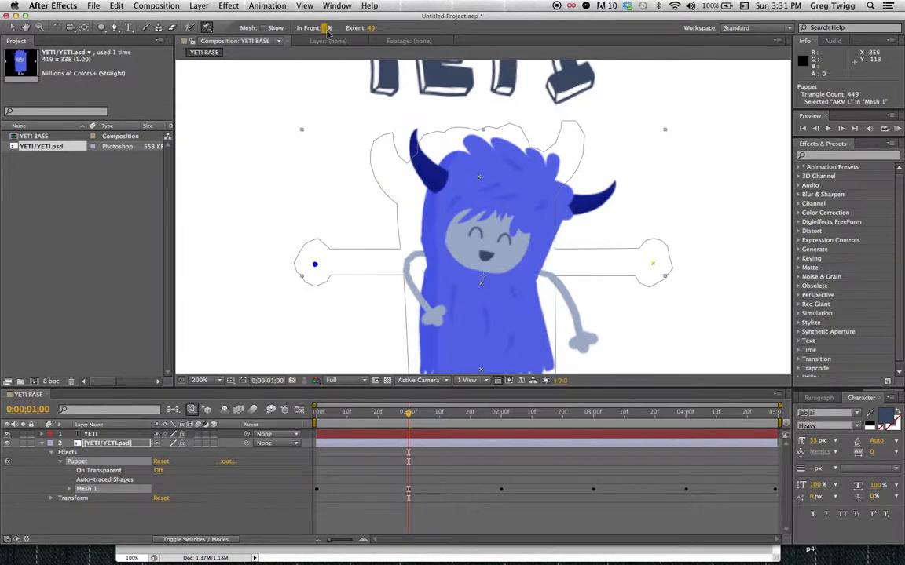
pyautogui.press('Return')
pyautogui.press(',')
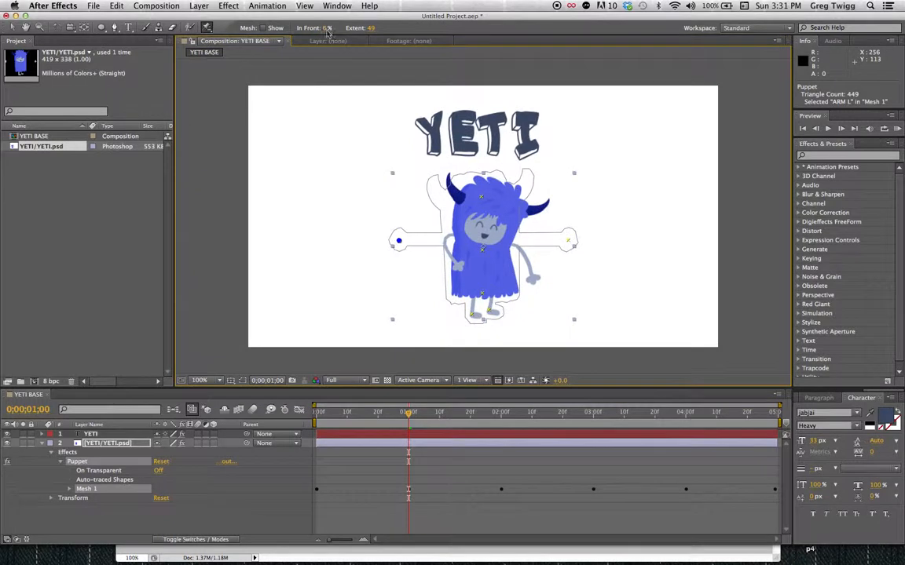
# At 0;00;03;00, move the ARM L Puppet pin inward so the hand overlaps the body, and preview the animation
pyautogui.moveTo(408, 415); pyautogui.dragTo(593, 412)
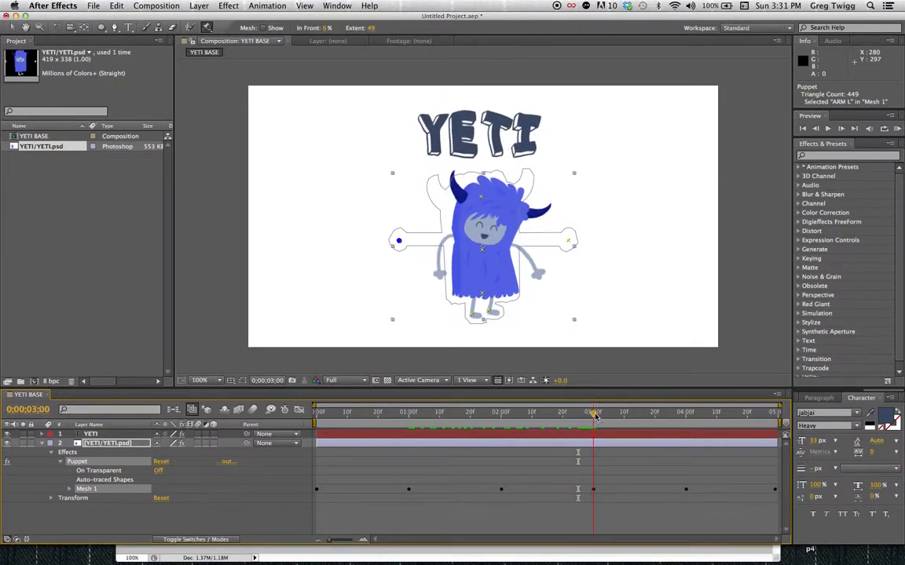
pyautogui.click(208, 28)
pyautogui.moveTo(208, 28); pyautogui.dragTo(239, 19)
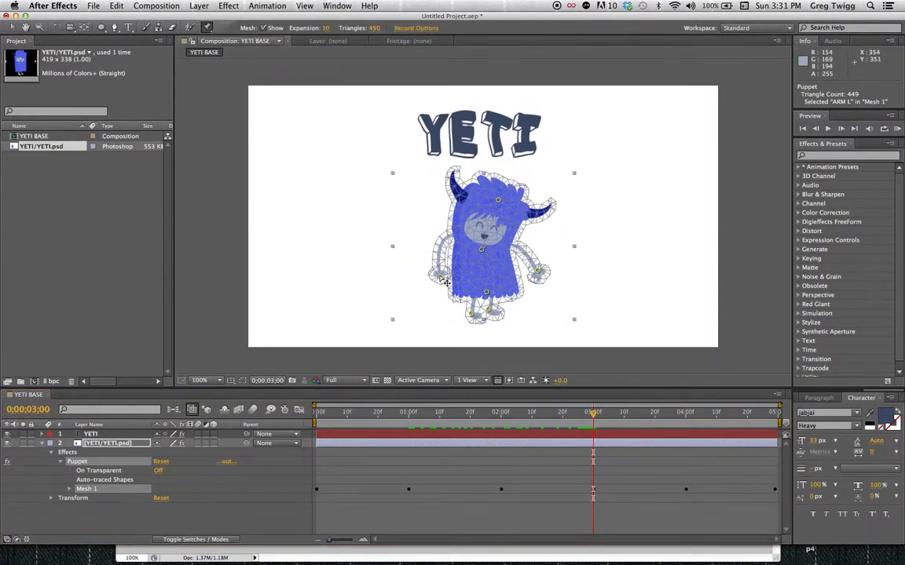
pyautogui.moveTo(445, 282); pyautogui.dragTo(464, 262)
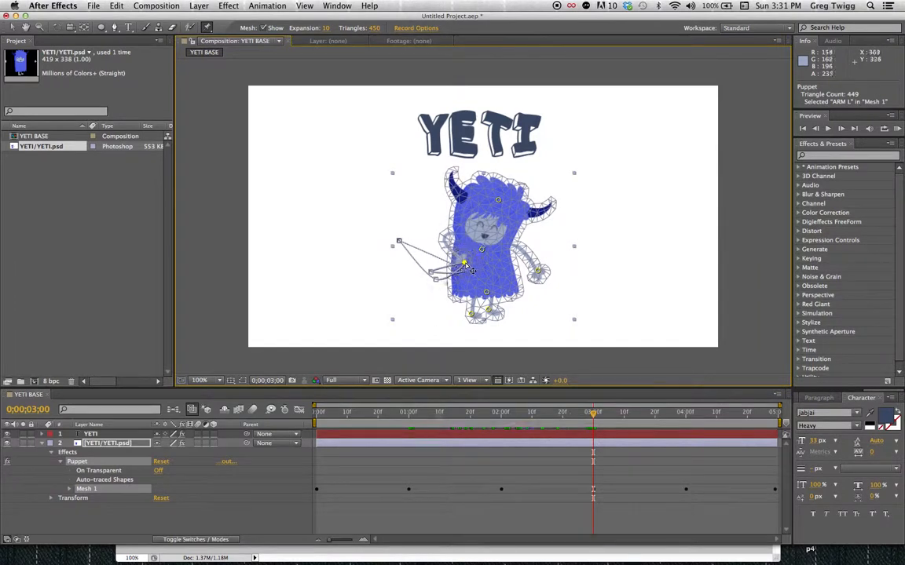
pyautogui.click(549, 513)
pyautogui.press('space')
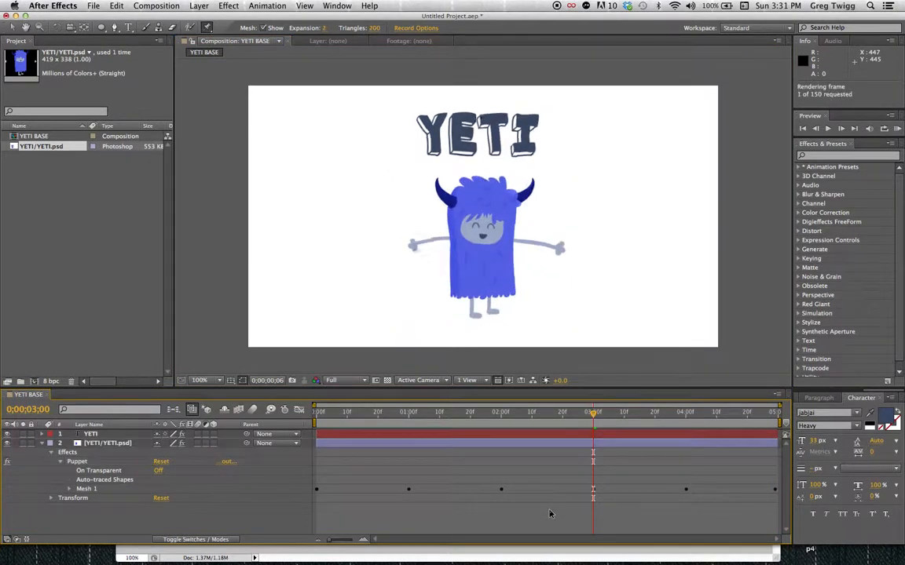